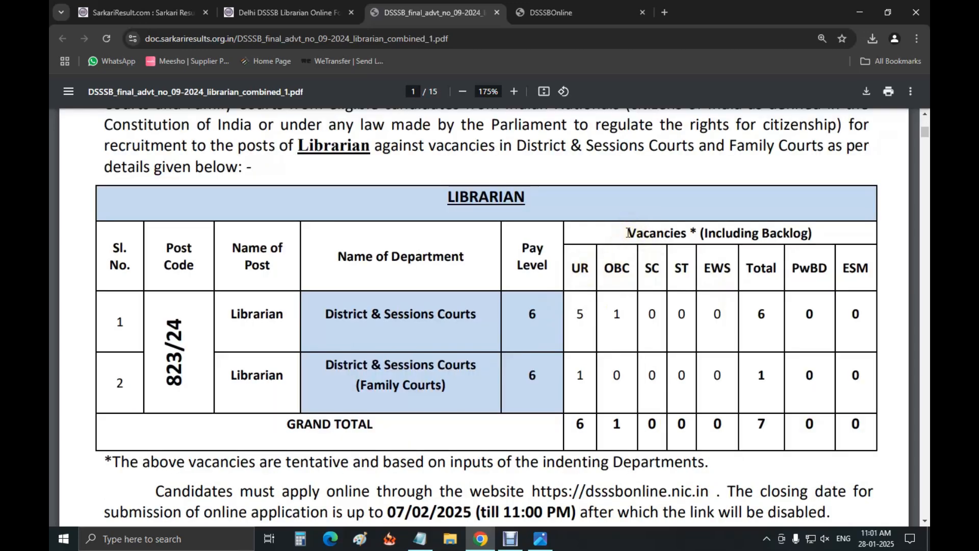
Bring page 1's LIBRARIAN vacancy table for post code 823/24 into view, showing 7 posts
left_click(628, 232)
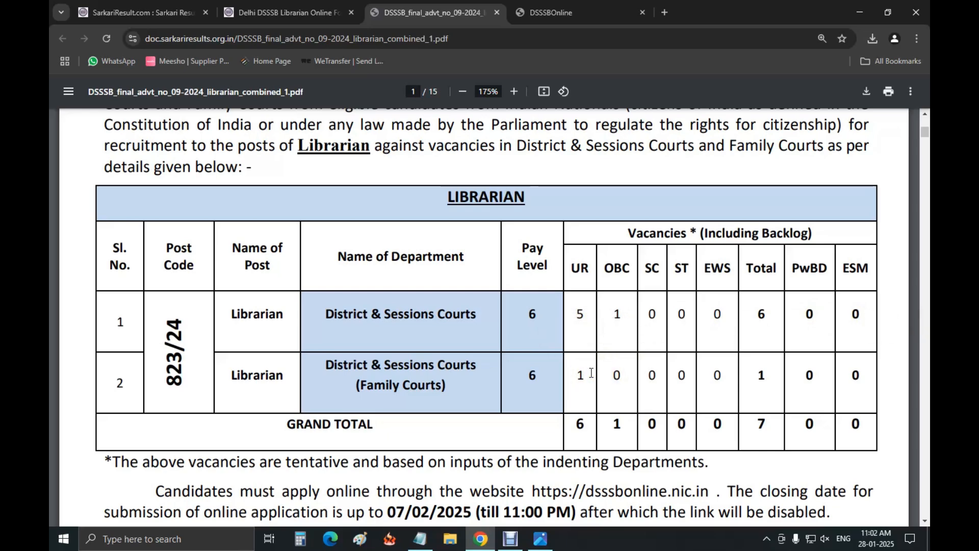
Review page 2's post 1 requirements: library science degree, pay level 6, age 18-27 years
scroll(591, 373, "down", 10)
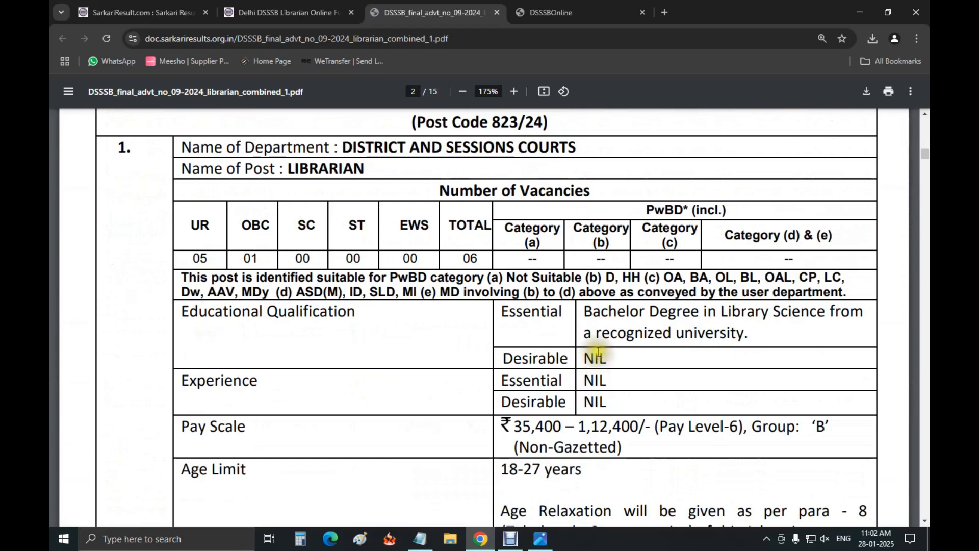
scroll(528, 313, "down", 1)
scroll(528, 313, "down", 2)
scroll(586, 357, "up", 2)
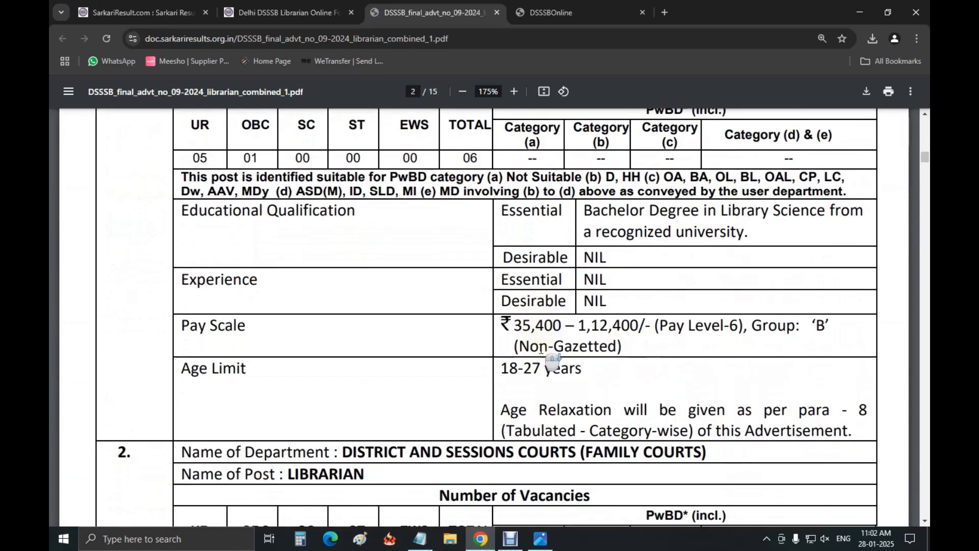
scroll(646, 423, "down", 2)
scroll(587, 378, "up", 3)
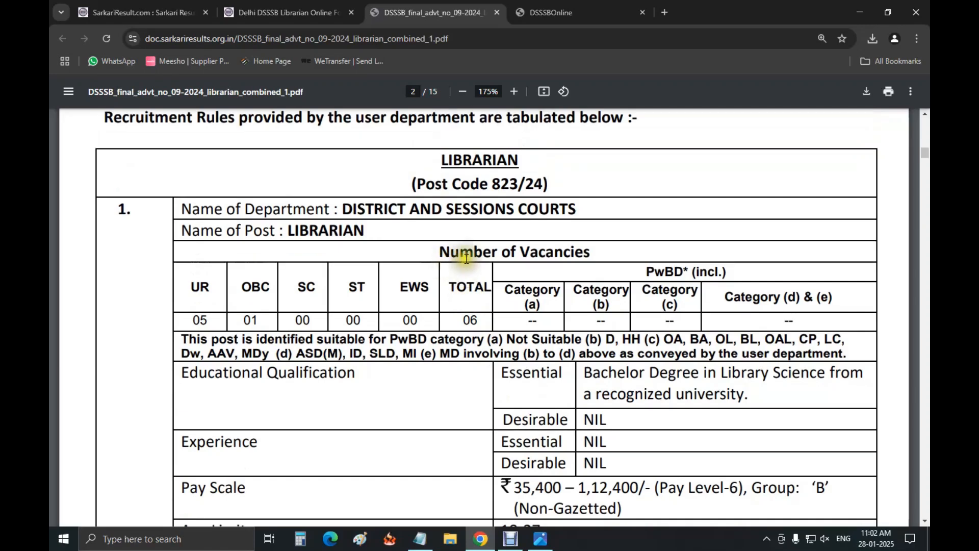
scroll(515, 275, "down", 2)
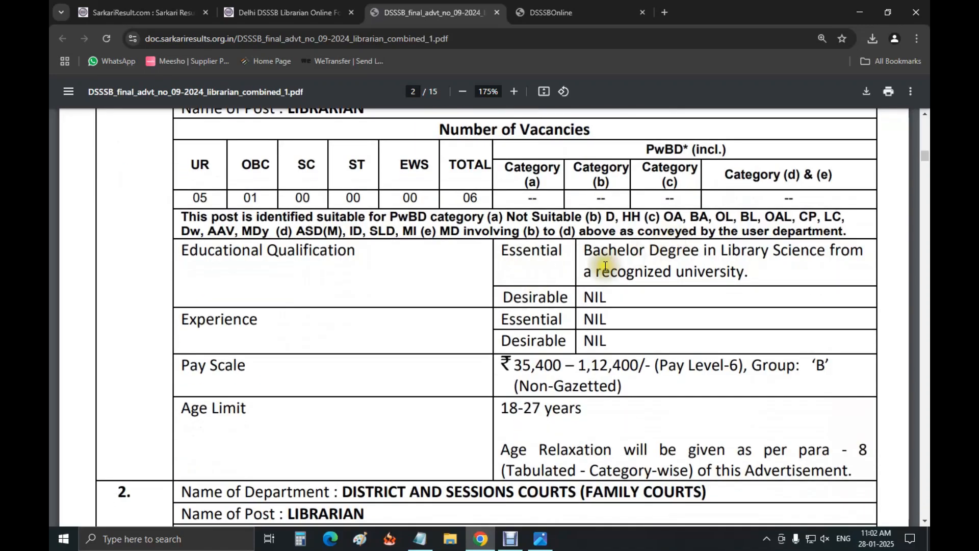
Move to page 9's Age Relaxation section of the advertisement
left_click(605, 265)
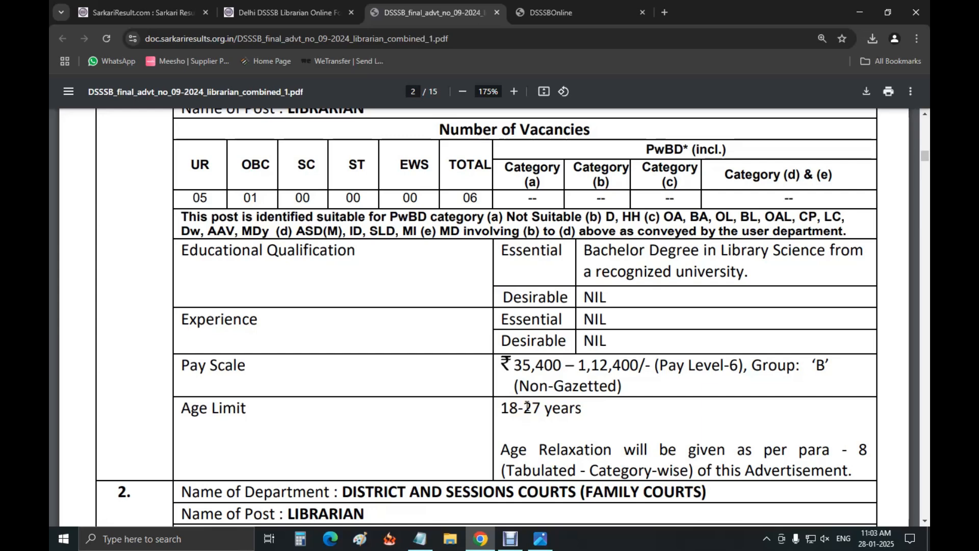
left_click(511, 444)
left_click(504, 443)
Highlight the 8. AGE RELAXATION heading and its category concession rows, then reach the OARS home page
scroll(507, 436, "down", 7)
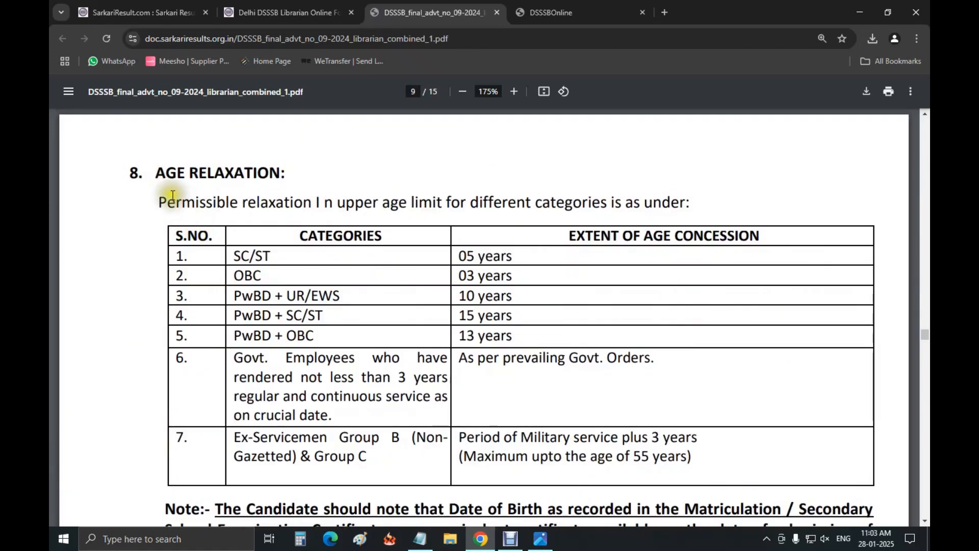
double_click(170, 172)
left_click_drag(249, 168, 301, 162)
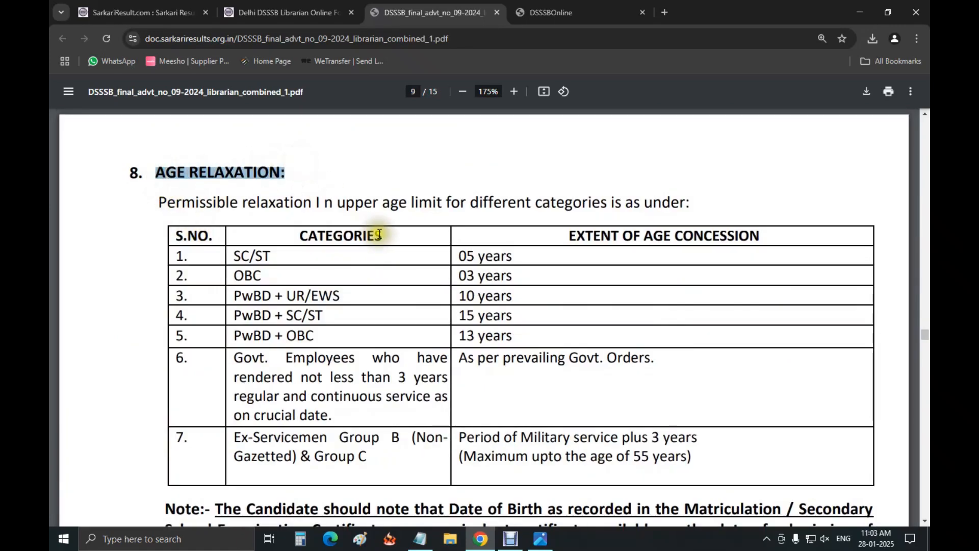
left_click_drag(308, 225, 394, 231)
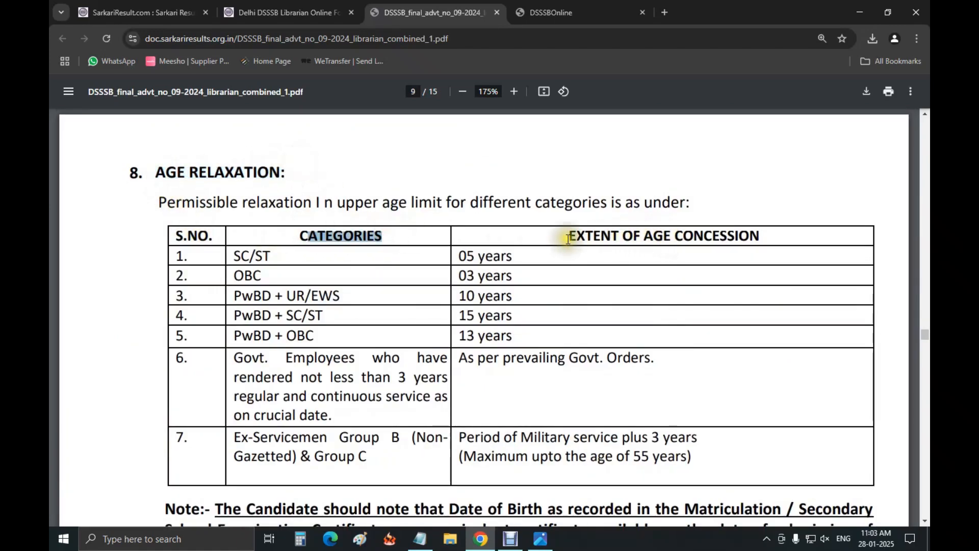
left_click_drag(569, 239, 607, 294)
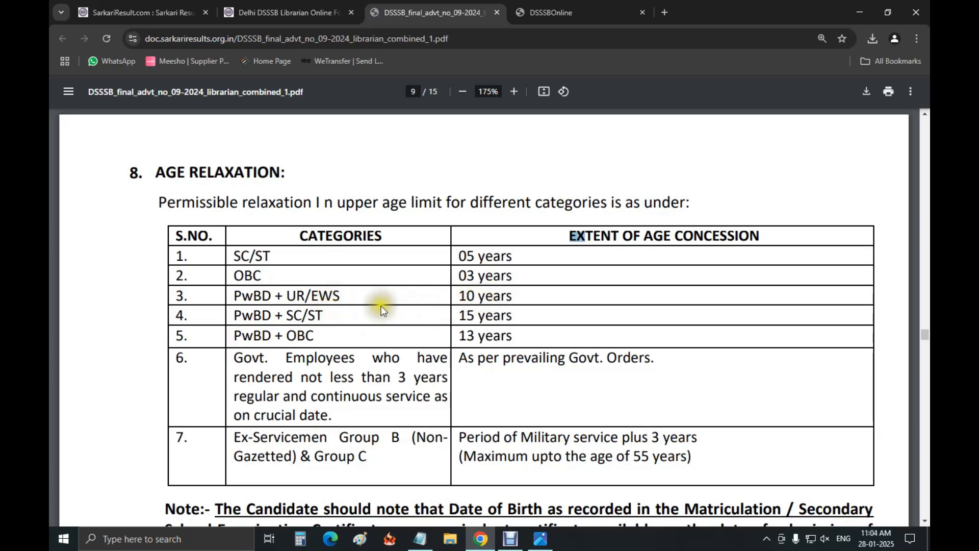
left_click_drag(249, 256, 684, 454)
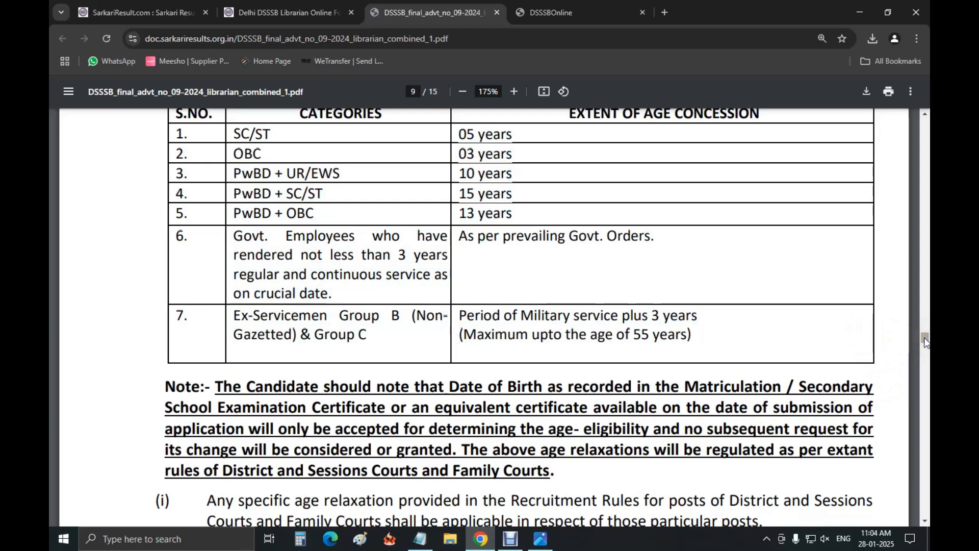
left_click_drag(924, 338, 924, 114)
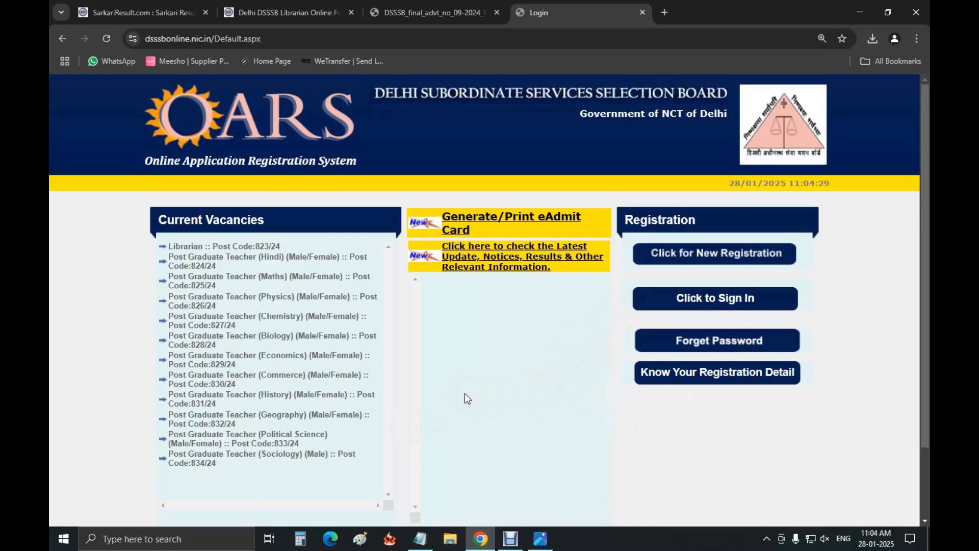
Choose 'Click for New Registration' to load the empty Registration Details form
left_click(459, 311)
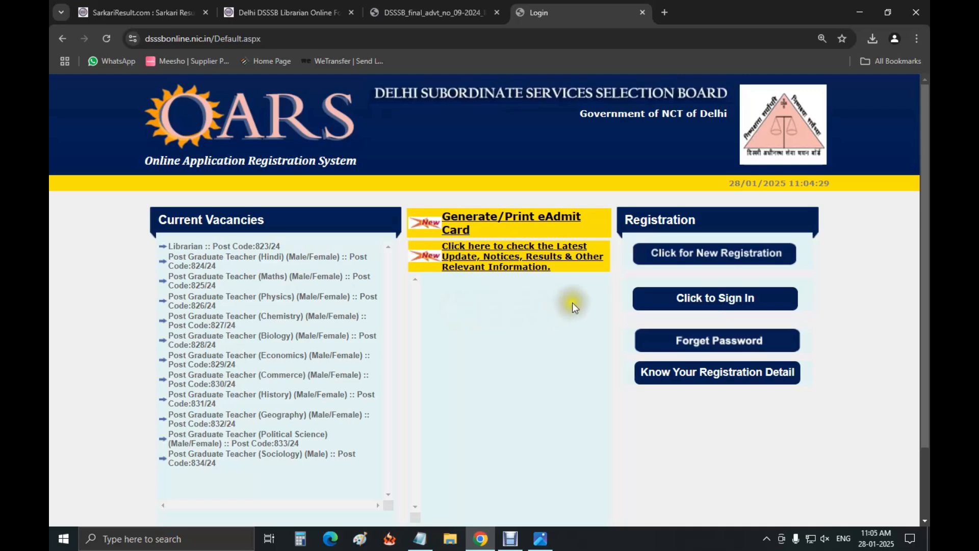
left_click(723, 258)
left_click(723, 258)
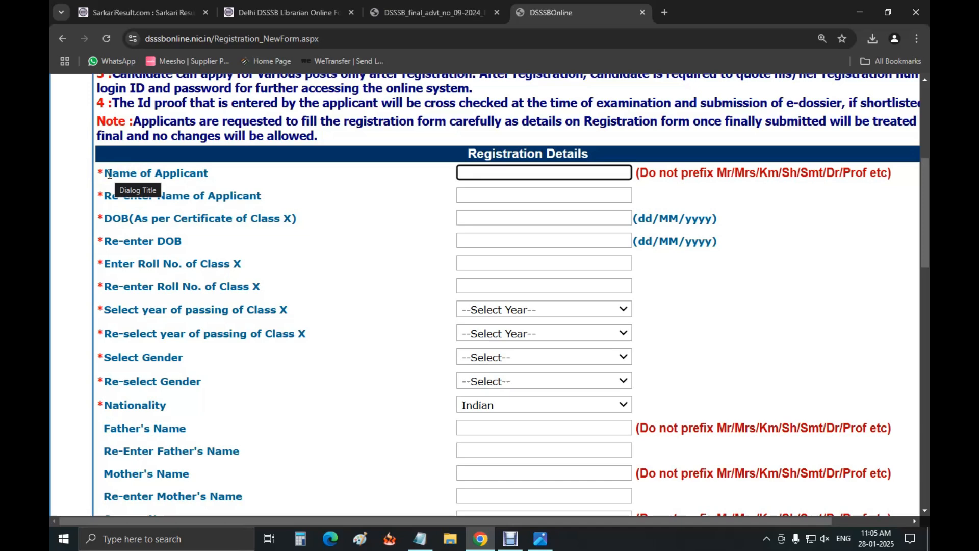
left_click(493, 172)
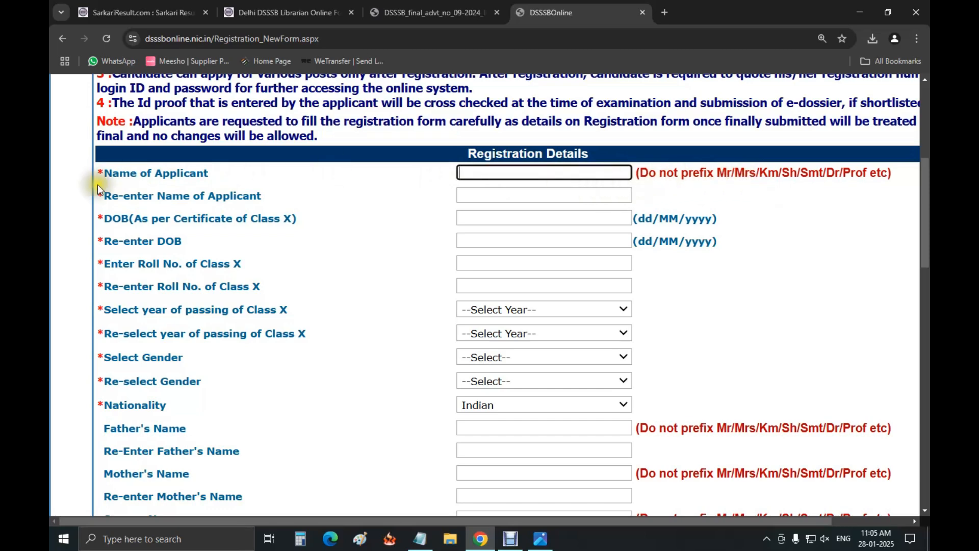
left_click(490, 190)
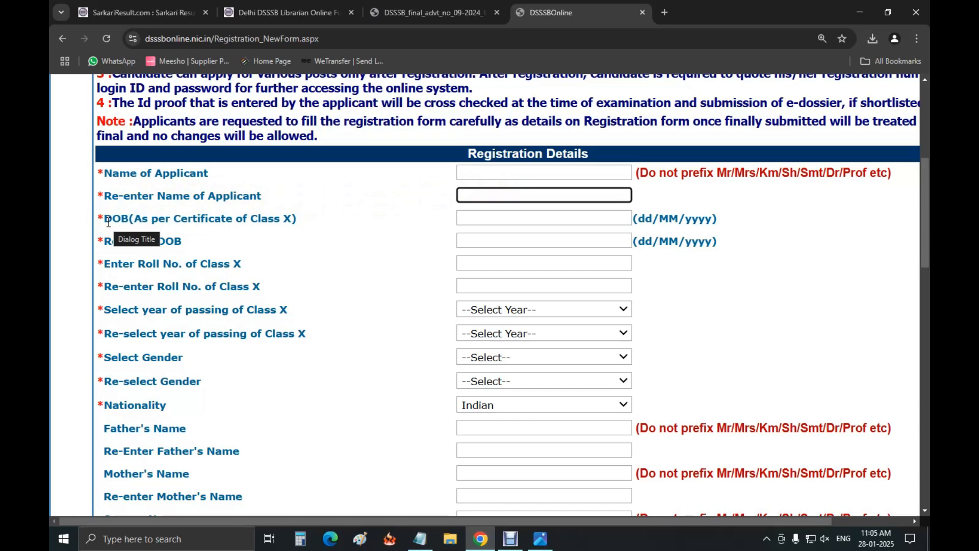
left_click(472, 215)
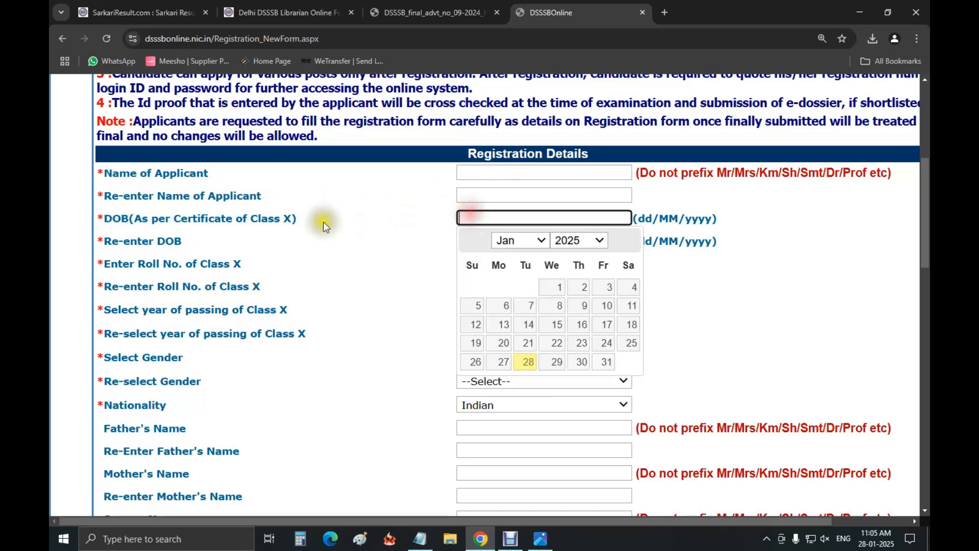
left_click(253, 228)
left_click_drag(103, 240, 204, 244)
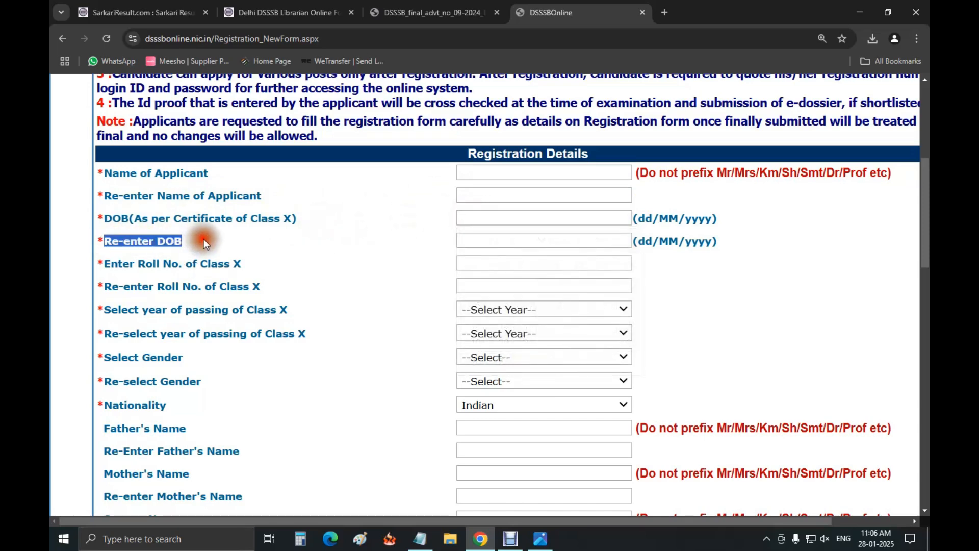
left_click(556, 238)
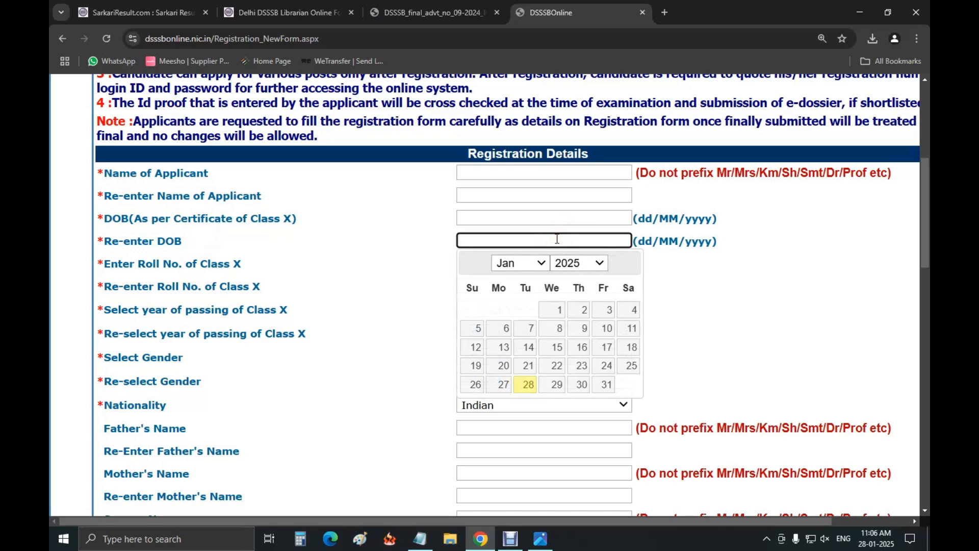
left_click(192, 264)
left_click_drag(99, 264, 228, 278)
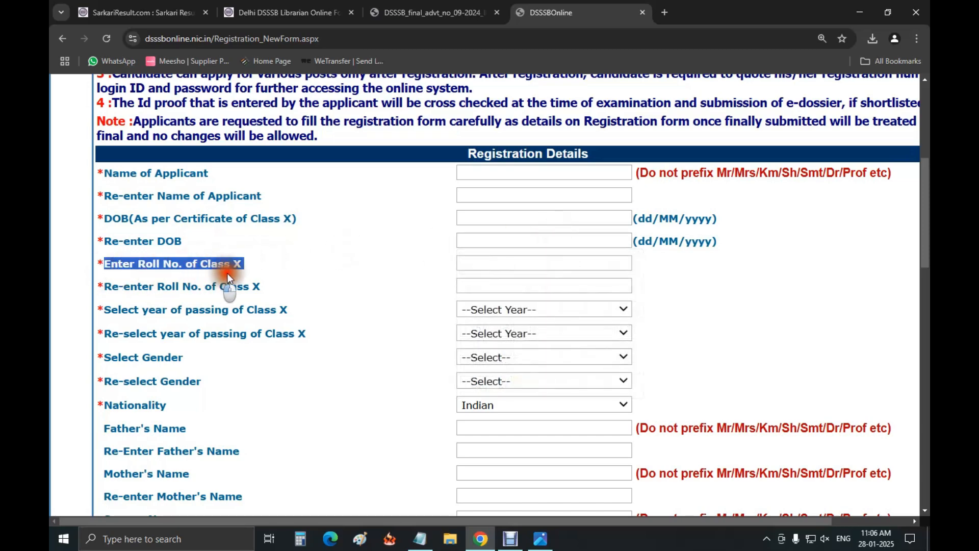
left_click(488, 259)
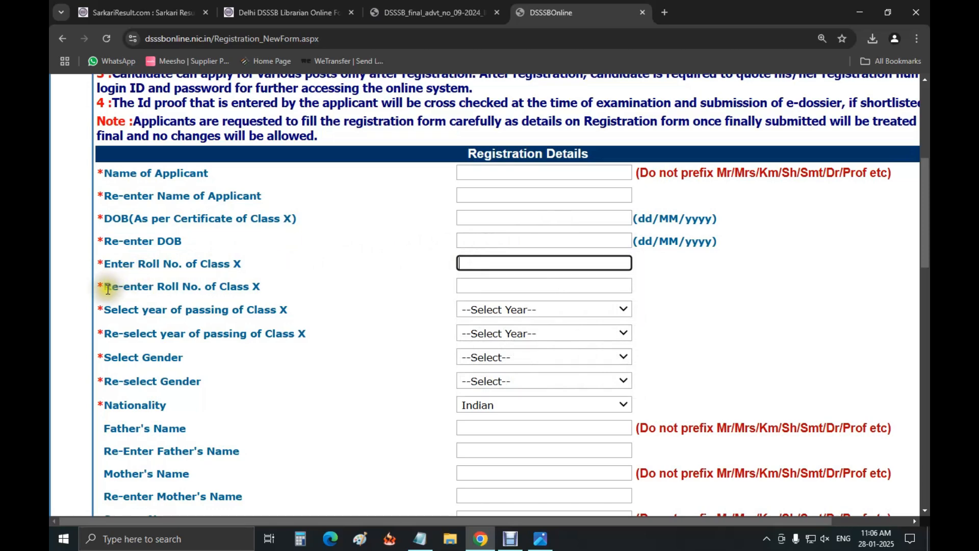
left_click(512, 285)
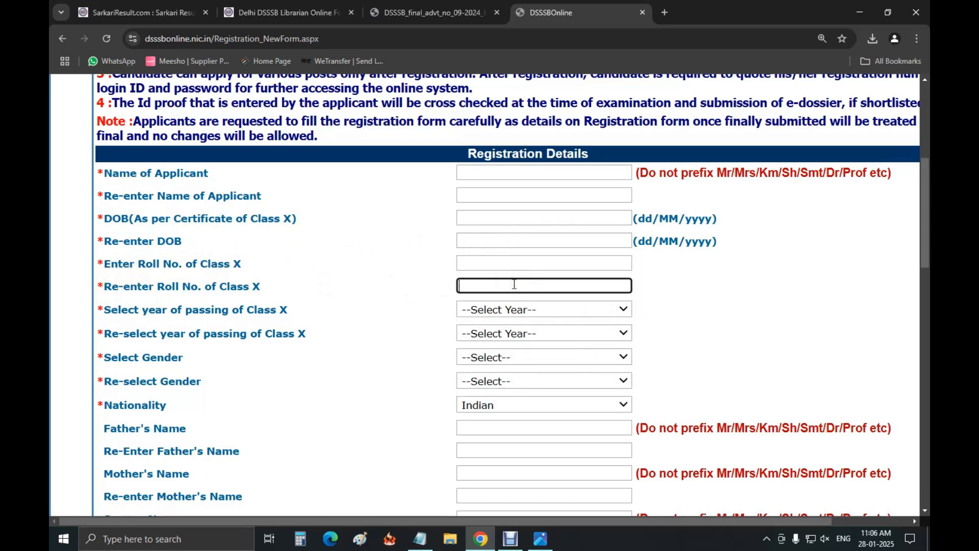
left_click(117, 311)
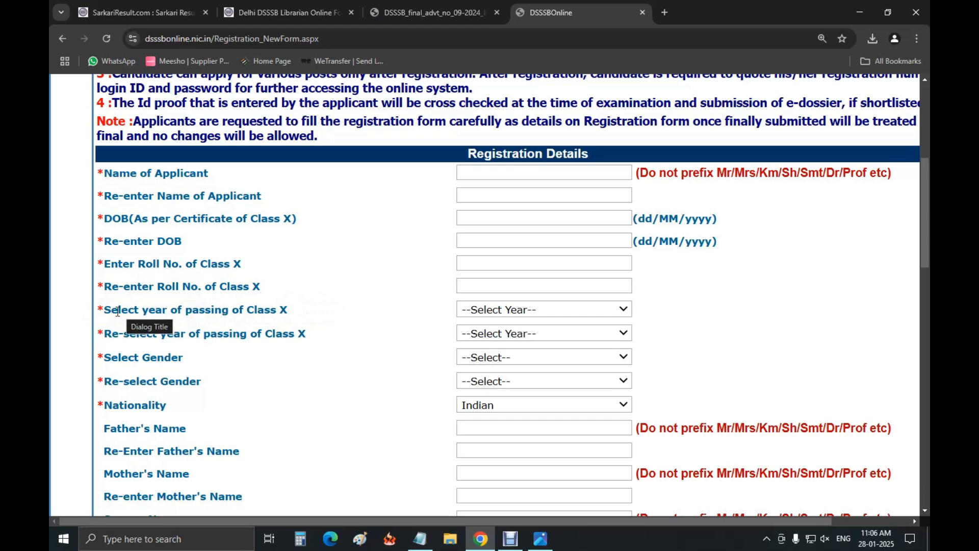
left_click(175, 312)
left_click_drag(154, 310, 343, 315)
left_click(485, 310)
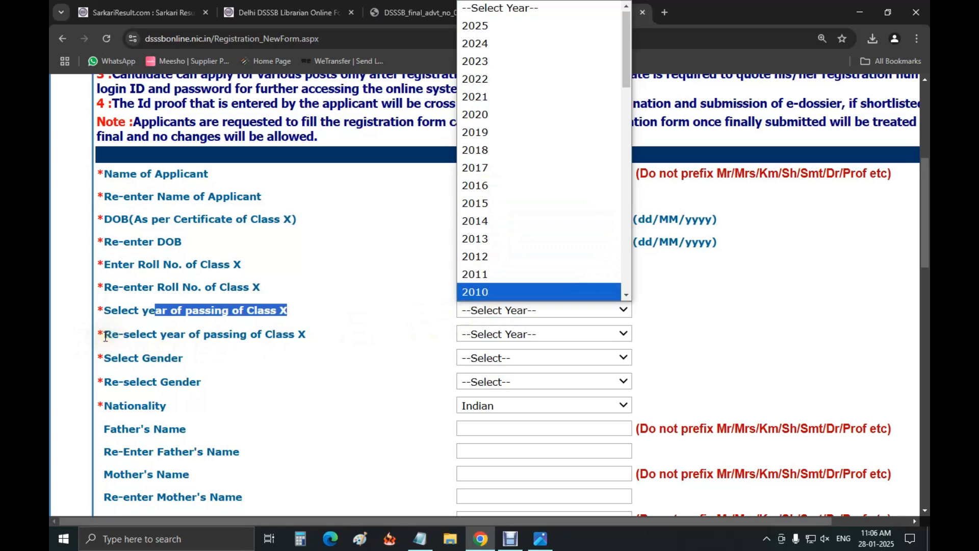
left_click_drag(108, 335, 505, 341)
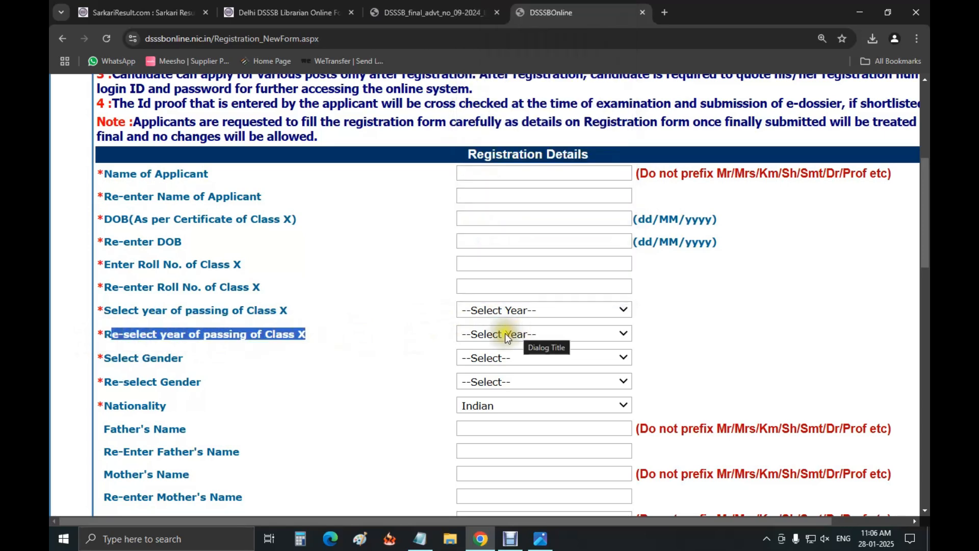
left_click(507, 337)
scroll(491, 224, "down", 1)
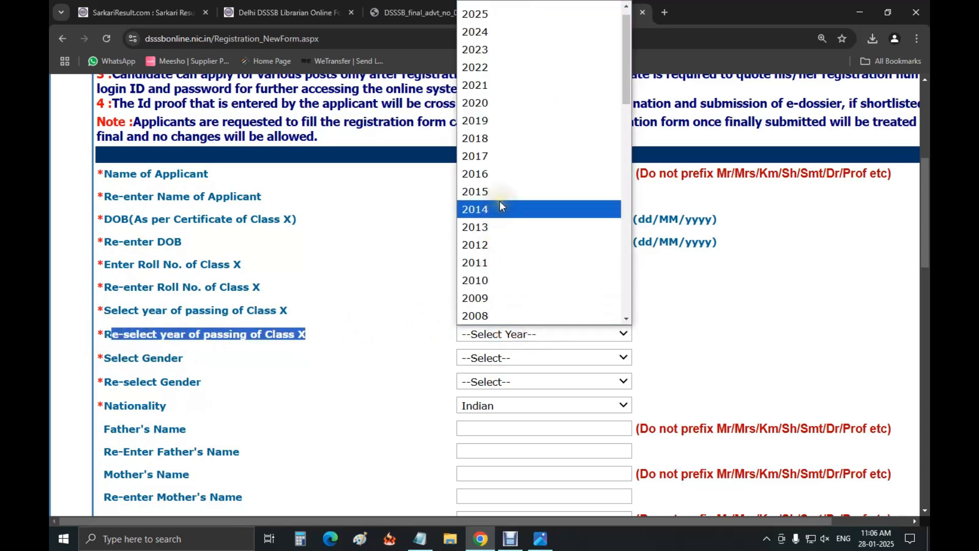
left_click(412, 259)
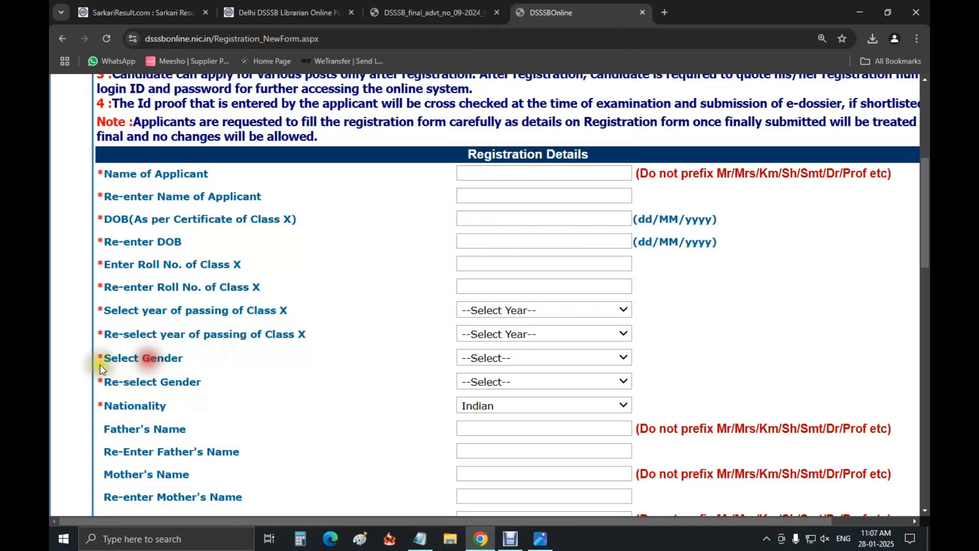
left_click_drag(103, 356, 185, 358)
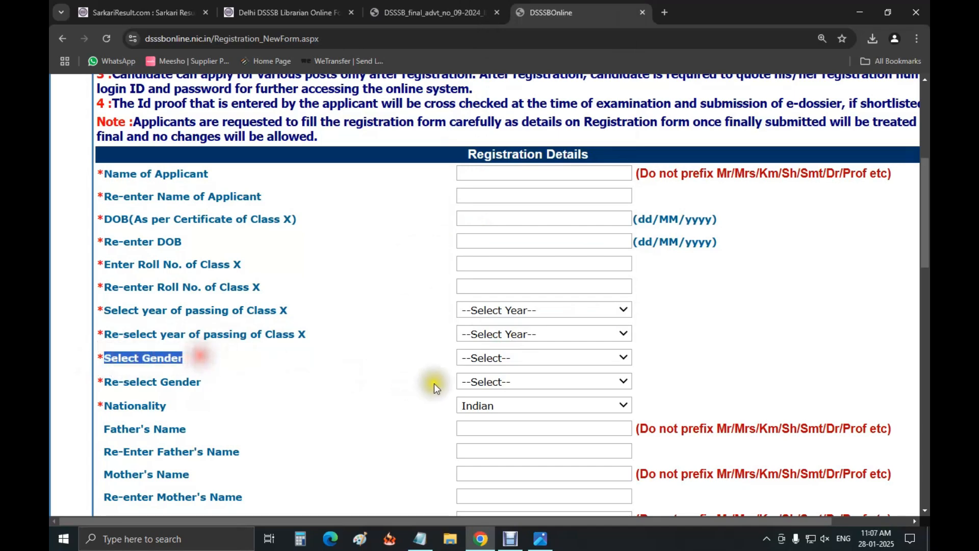
left_click(496, 358)
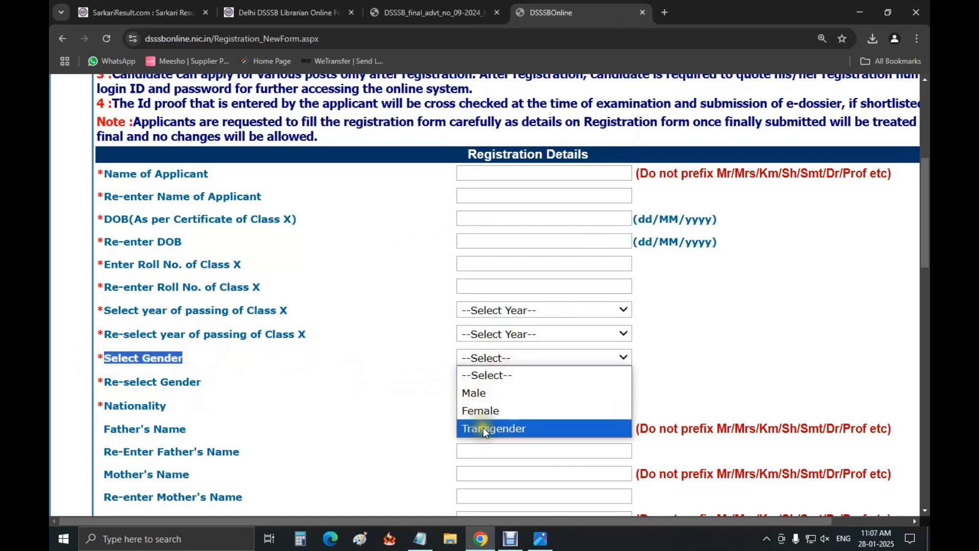
left_click(448, 421)
left_click_drag(96, 384, 199, 386)
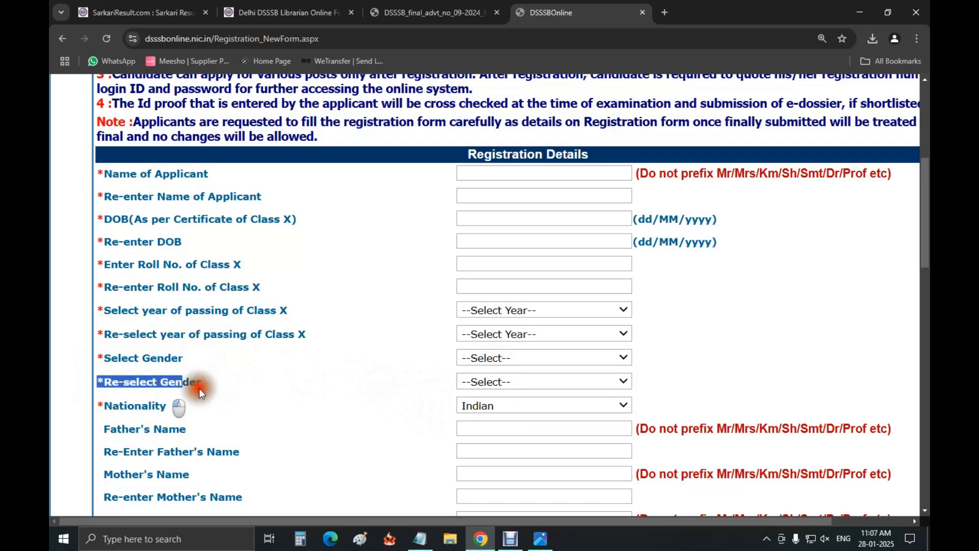
left_click(488, 382)
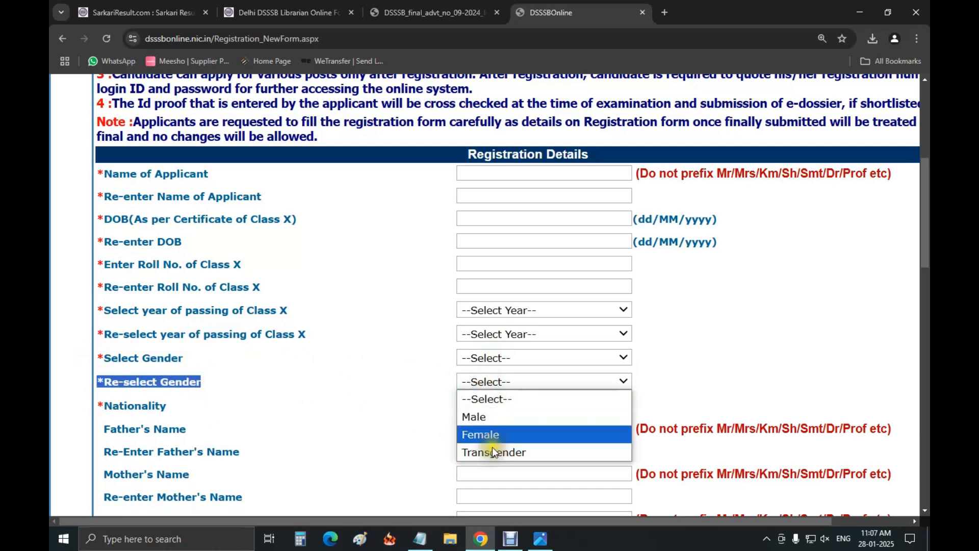
left_click(163, 415)
left_click_drag(94, 407, 168, 408)
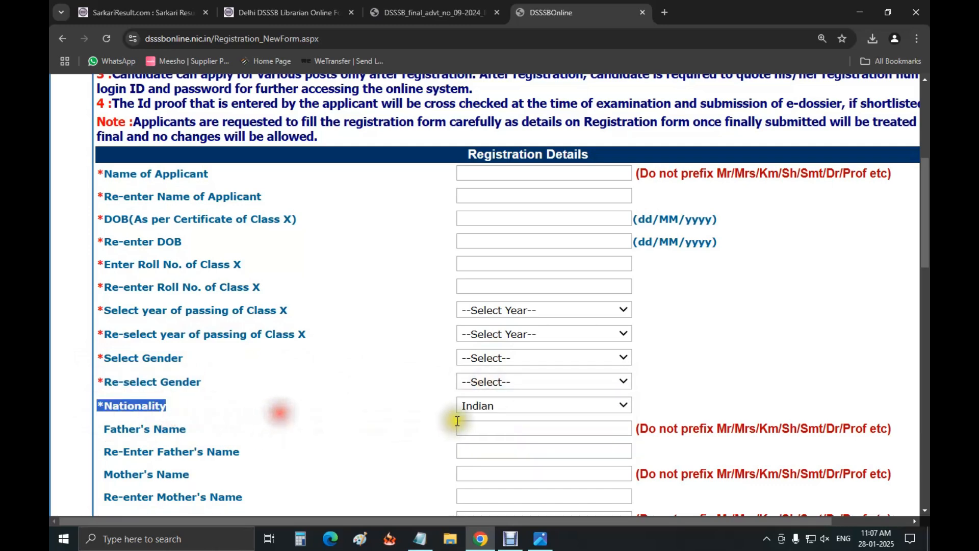
left_click(479, 405)
left_click(434, 425)
left_click_drag(104, 429, 164, 430)
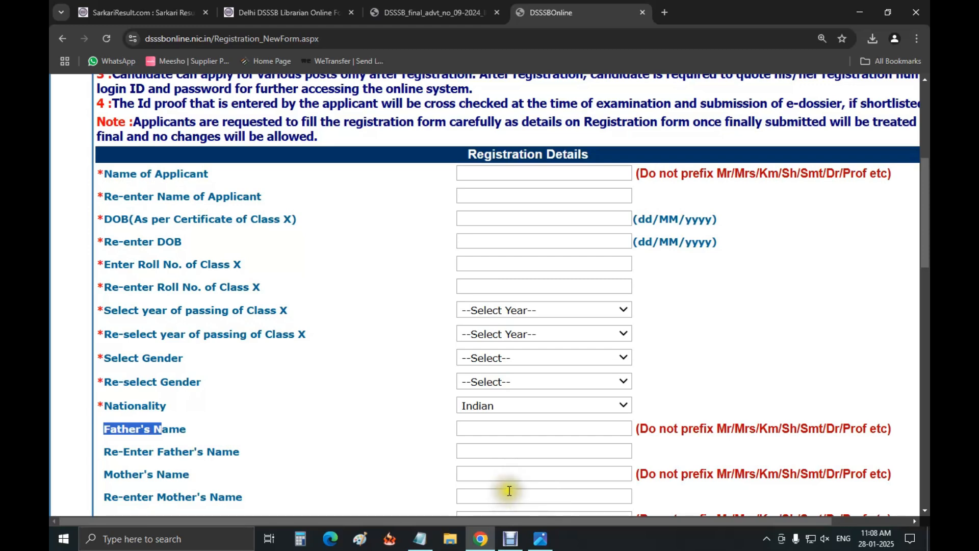
scroll(520, 485, "down", 7)
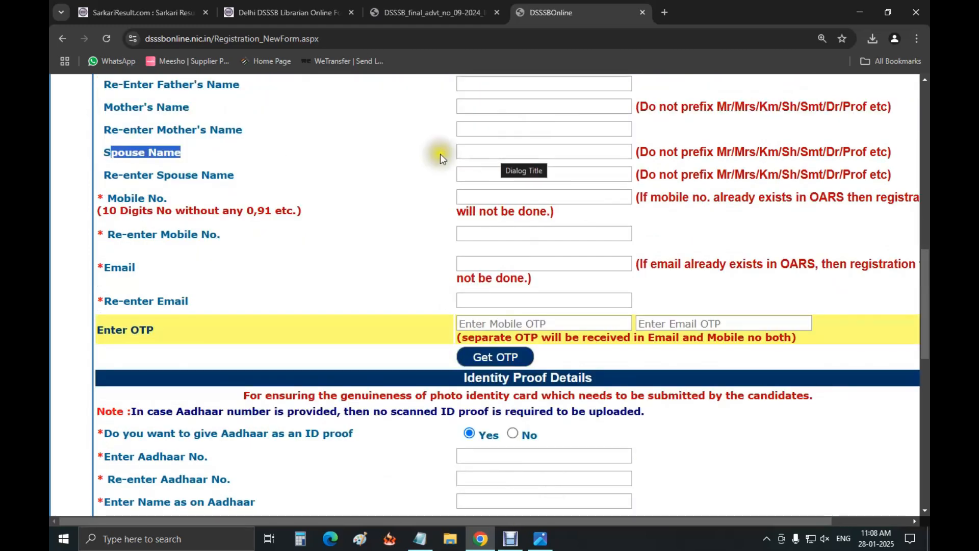
left_click_drag(101, 153, 271, 162)
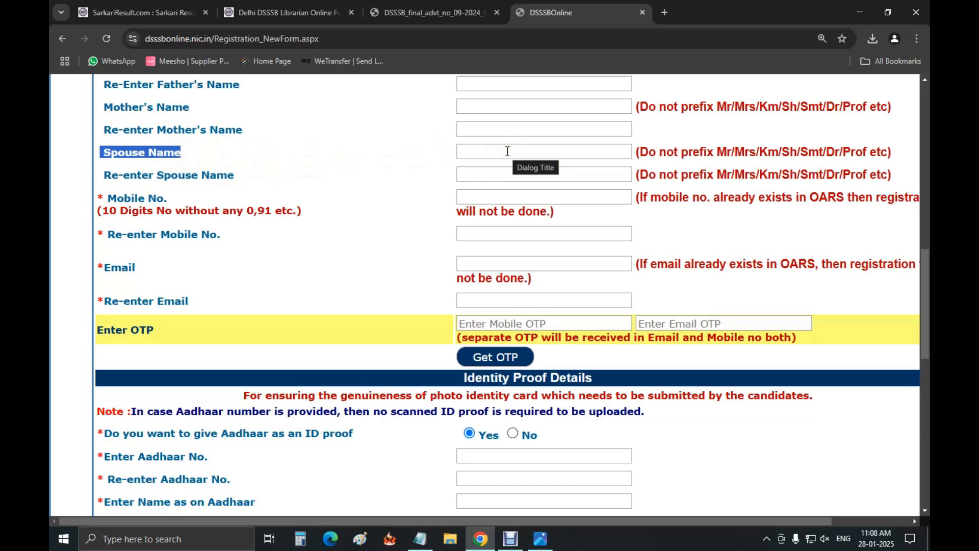
left_click_drag(97, 177, 301, 174)
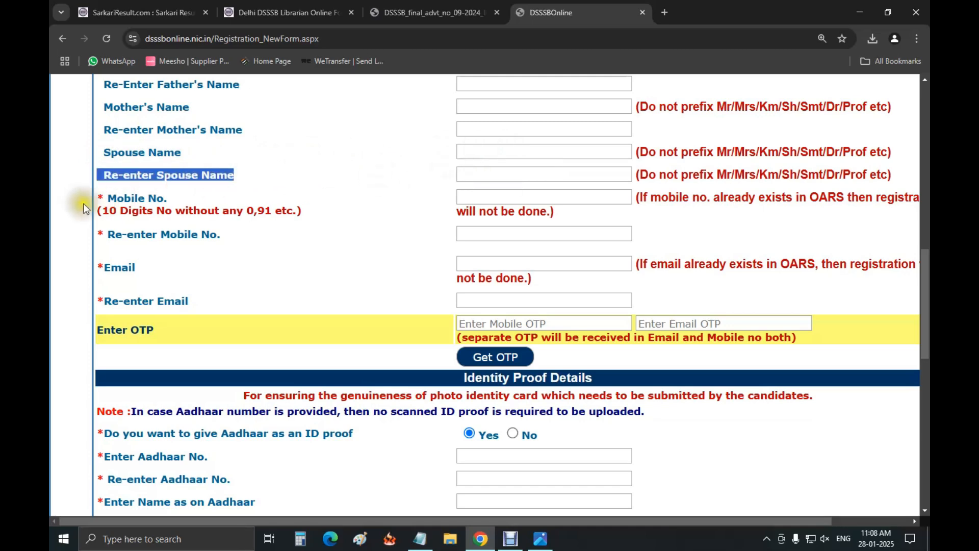
left_click_drag(117, 197, 430, 205)
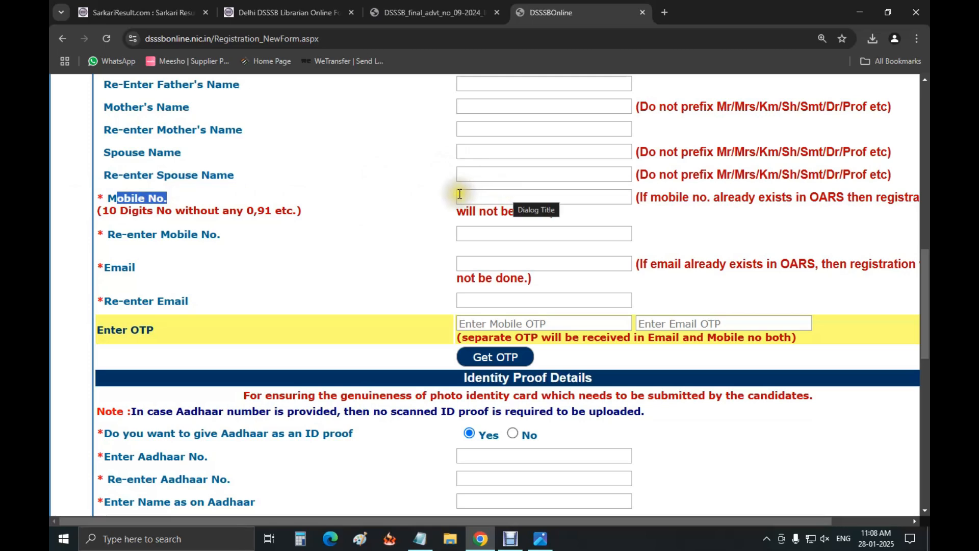
left_click(535, 195)
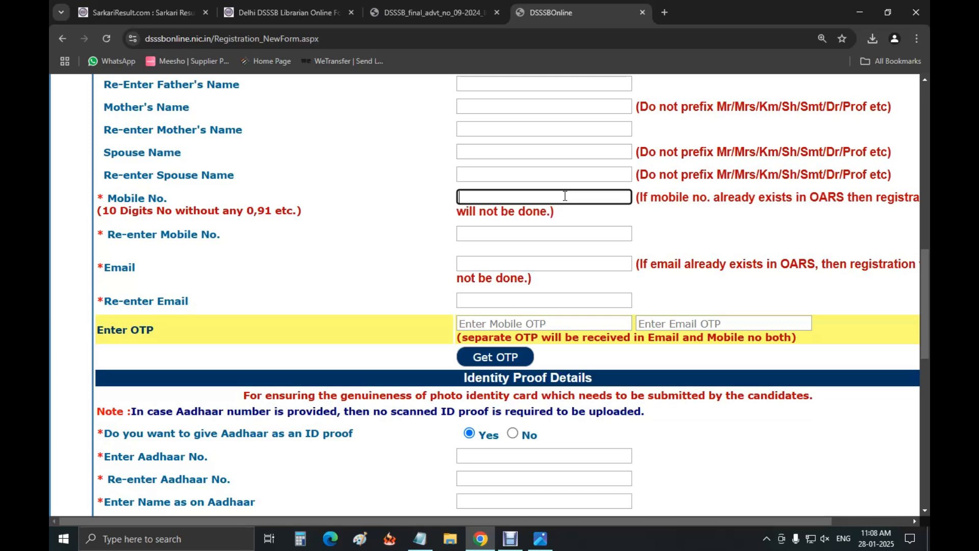
left_click_drag(101, 234, 414, 242)
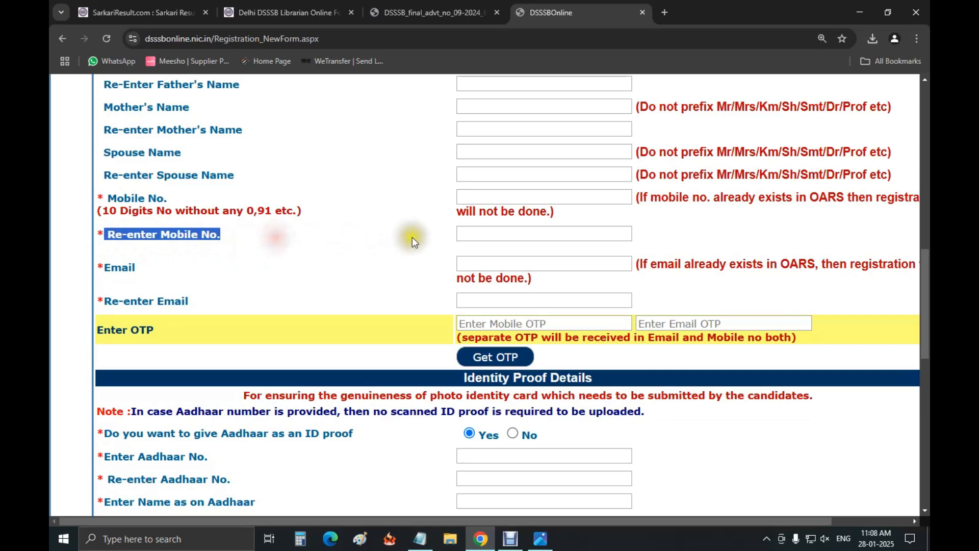
scroll(292, 243, "down", 1)
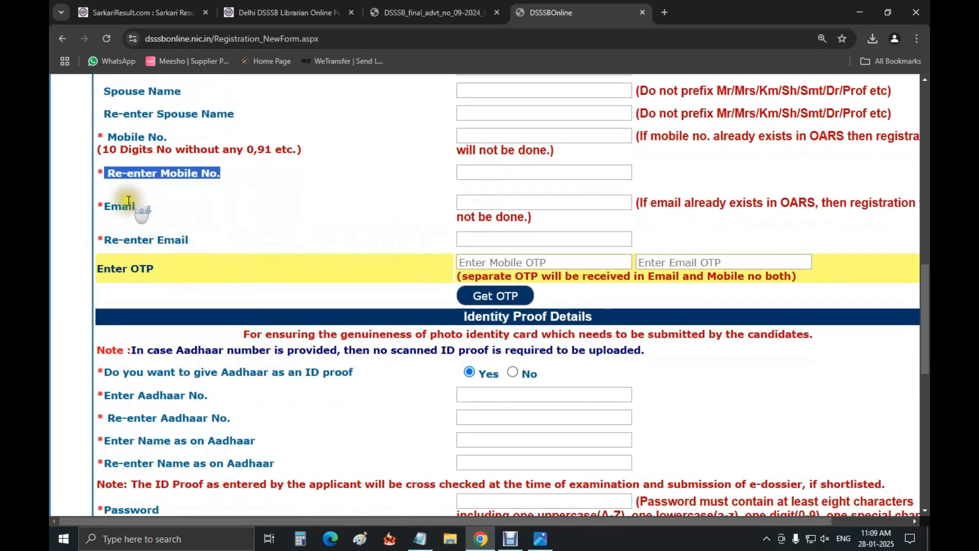
left_click_drag(111, 205, 127, 207)
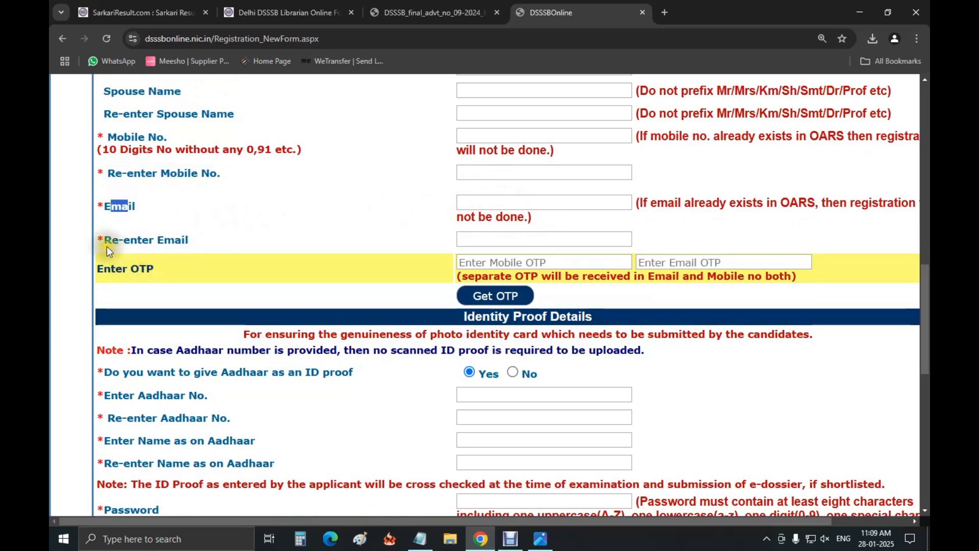
left_click_drag(104, 240, 305, 249)
left_click(509, 239)
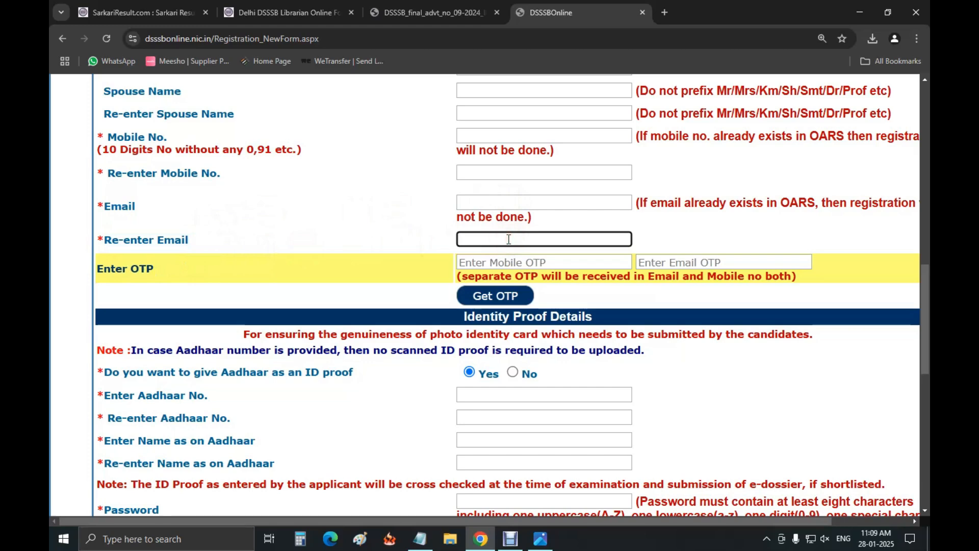
scroll(508, 239, "down", 3)
left_click(72, 163)
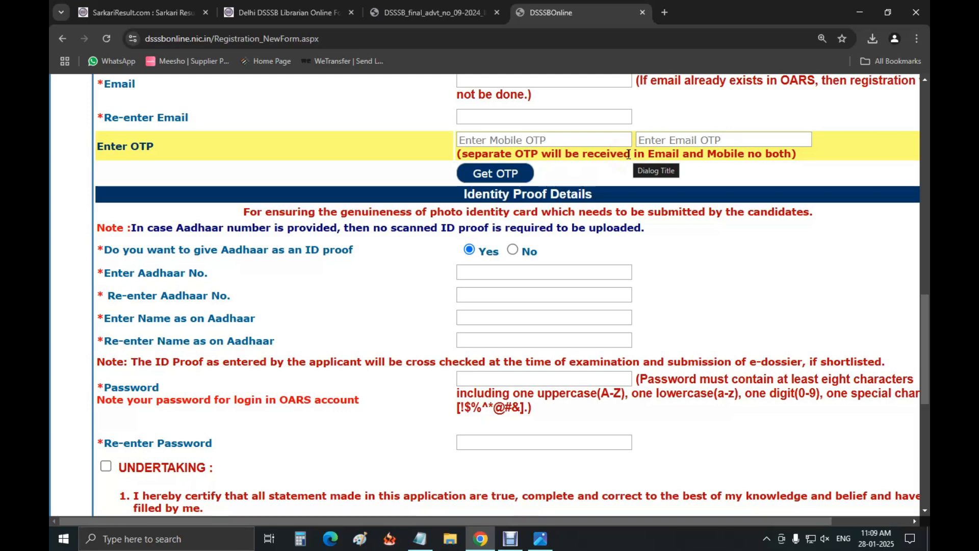
Answer No to Aadhaar as ID proof and select PAN Card as the ID proof type
scroll(628, 154, "down", 1)
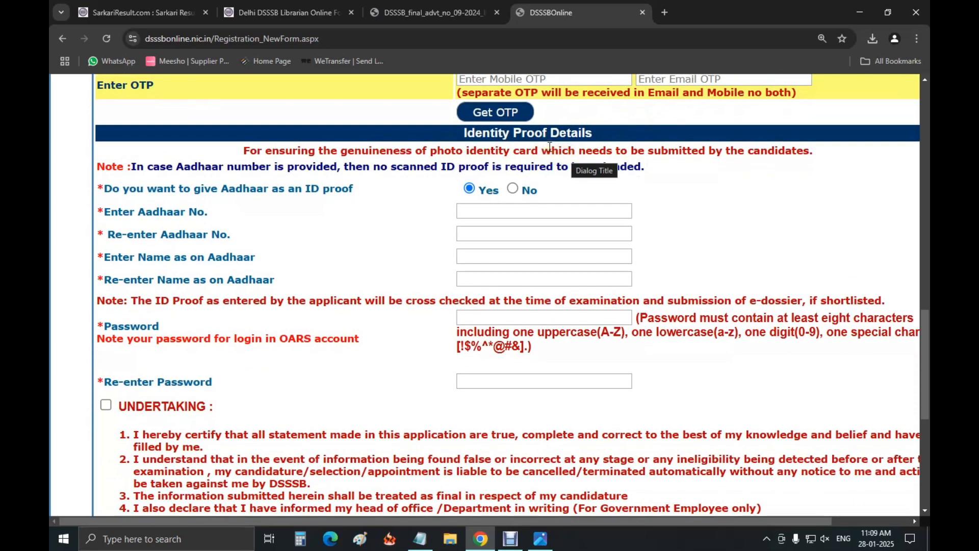
scroll(549, 147, "down", 1)
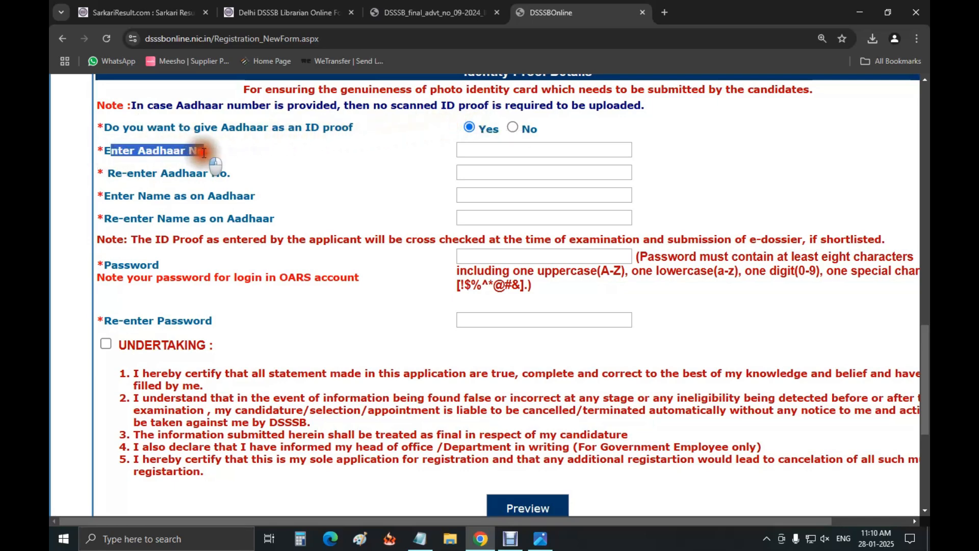
left_click(480, 150)
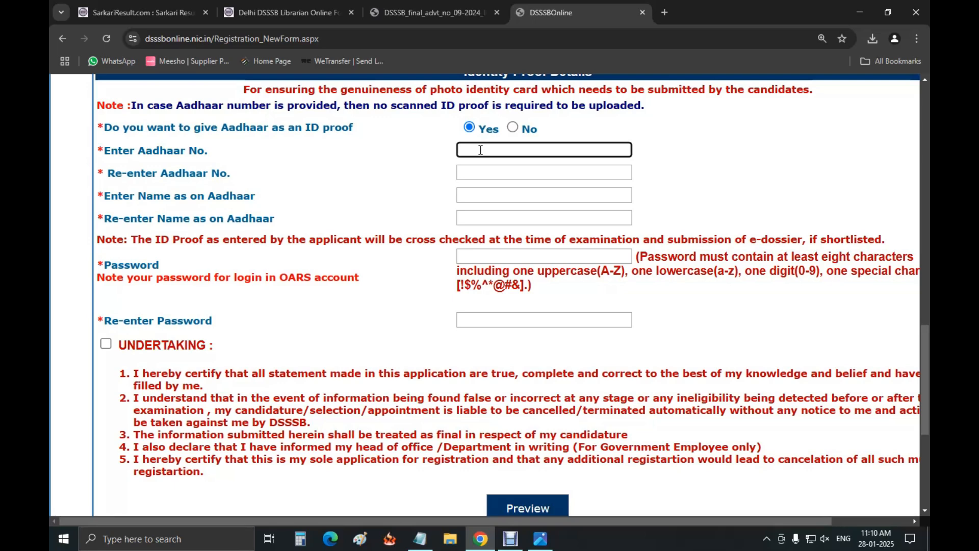
left_click(514, 128)
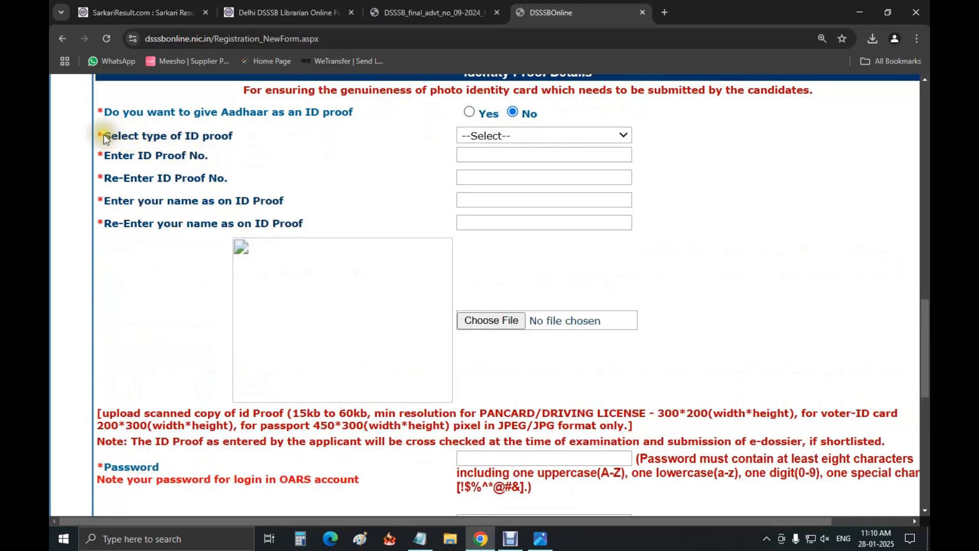
left_click_drag(103, 133, 258, 131)
left_click(488, 128)
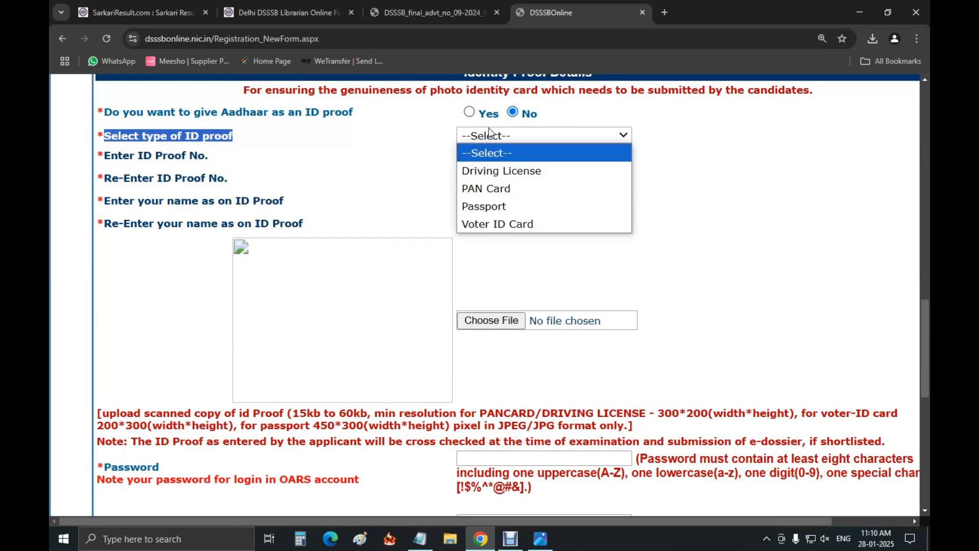
left_click(502, 193)
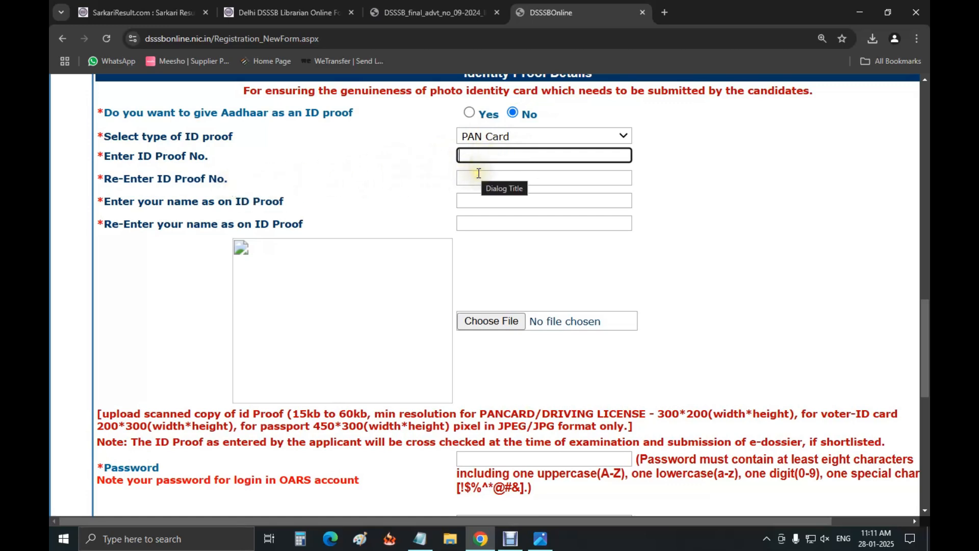
left_click(474, 198)
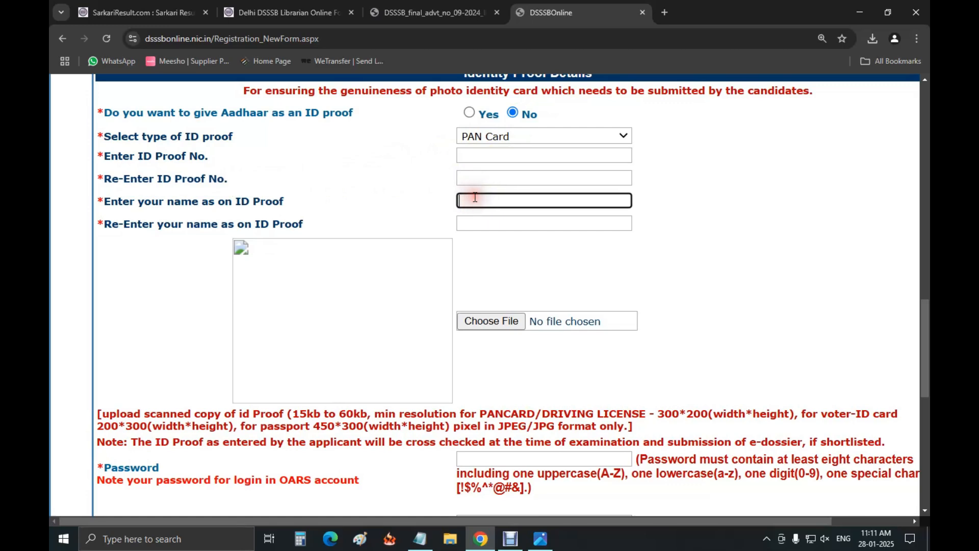
left_click(488, 221)
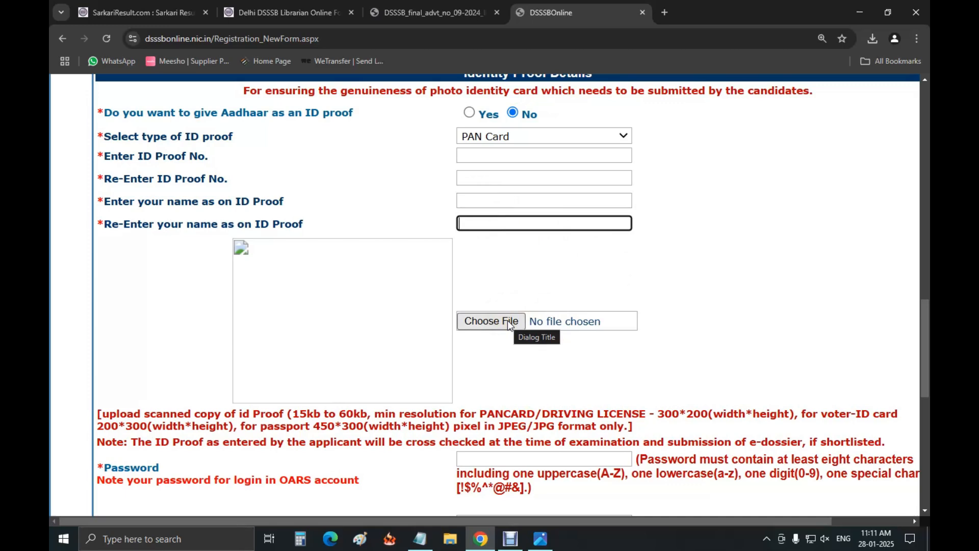
left_click_drag(229, 116, 464, 117)
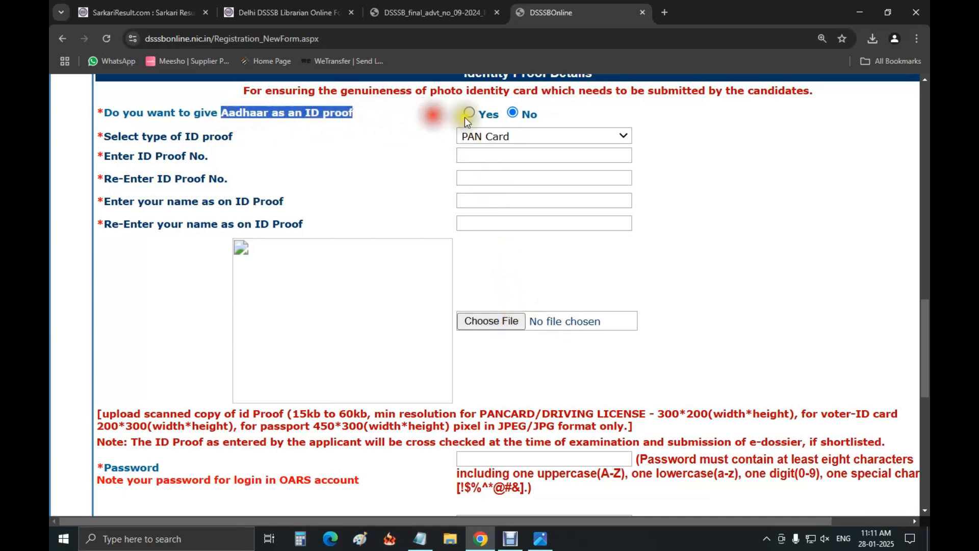
left_click(468, 113)
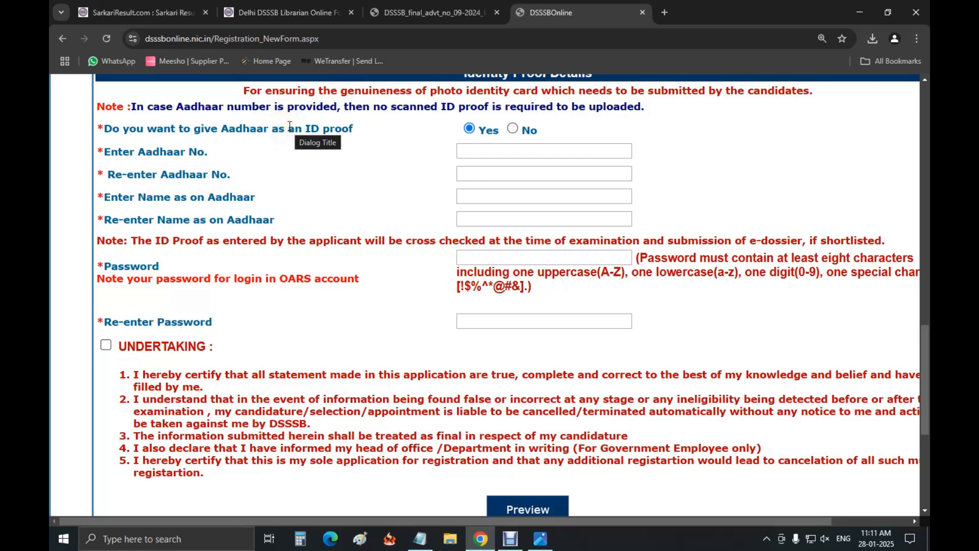
left_click_drag(104, 128, 294, 124)
left_click(102, 149)
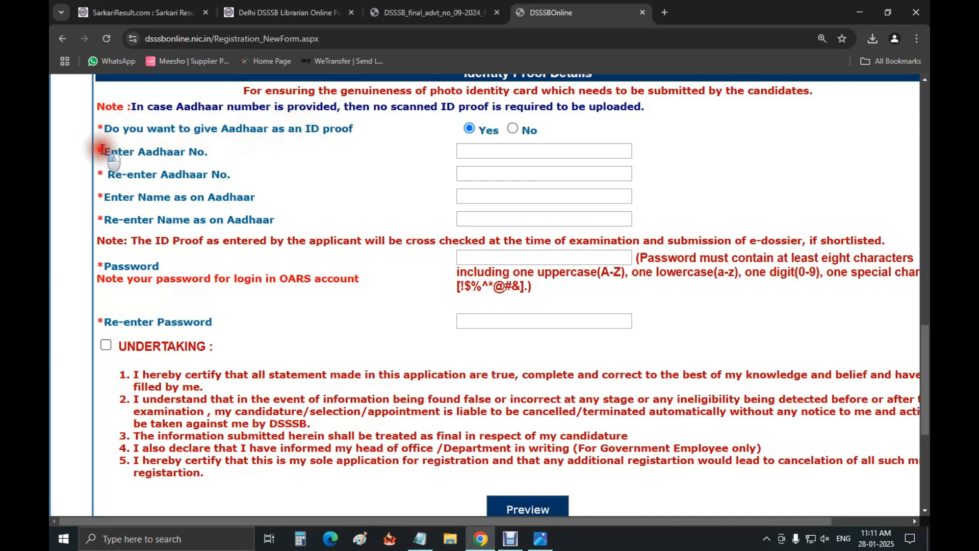
left_click(489, 153)
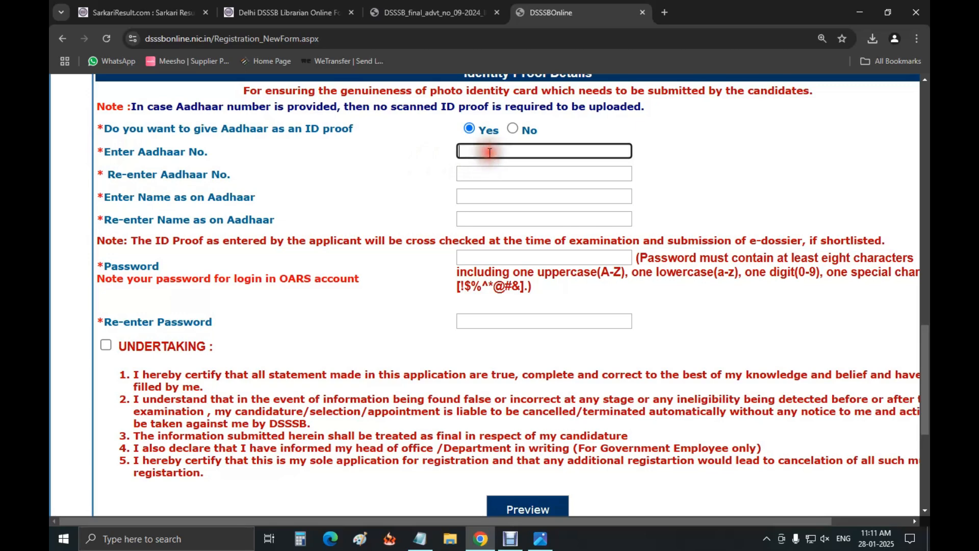
left_click_drag(106, 175, 382, 168)
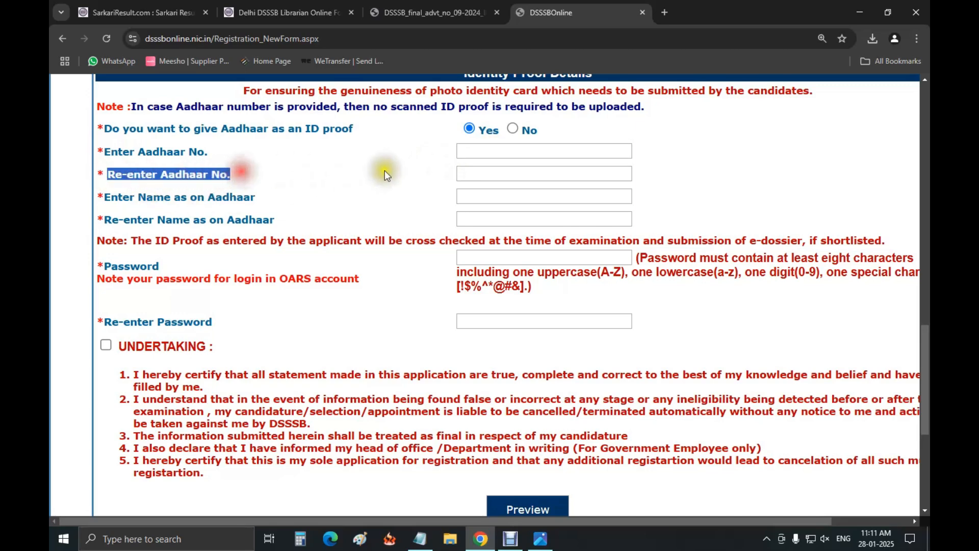
left_click(466, 173)
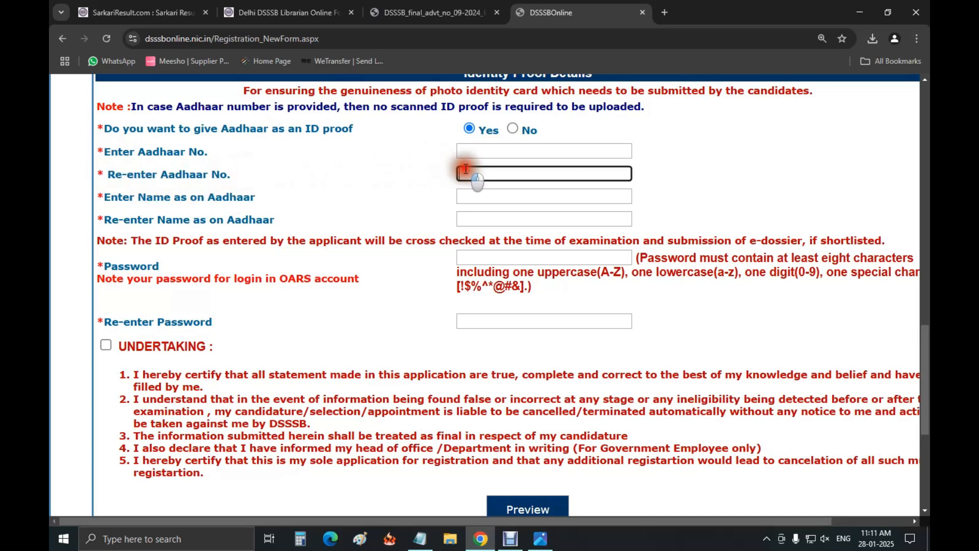
left_click(110, 197)
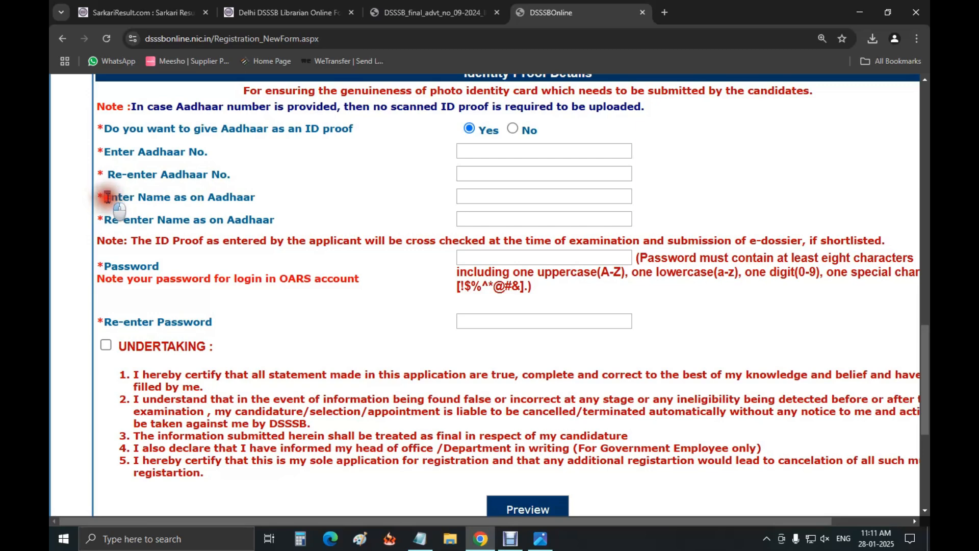
left_click_drag(110, 198, 278, 200)
left_click(523, 196)
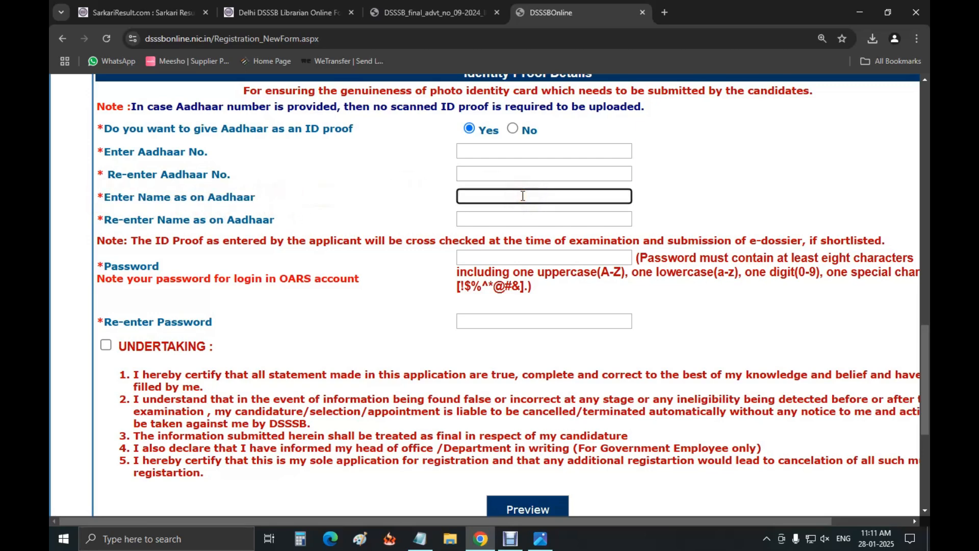
left_click_drag(97, 219, 277, 214)
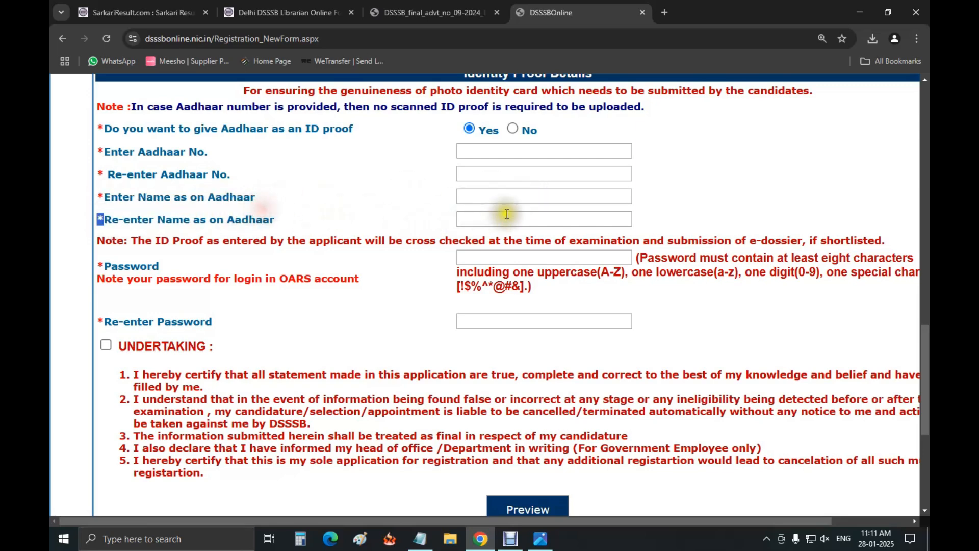
left_click(502, 214)
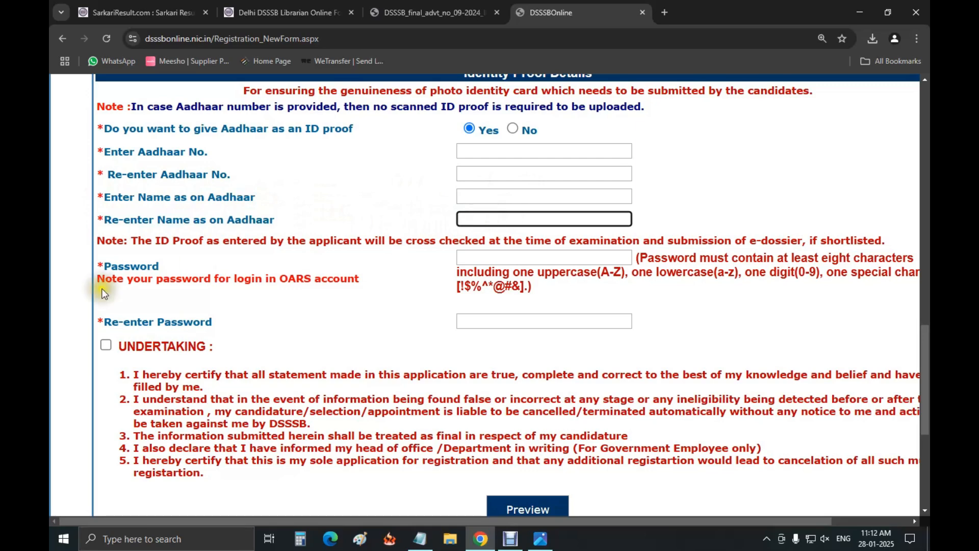
left_click_drag(111, 265, 139, 265)
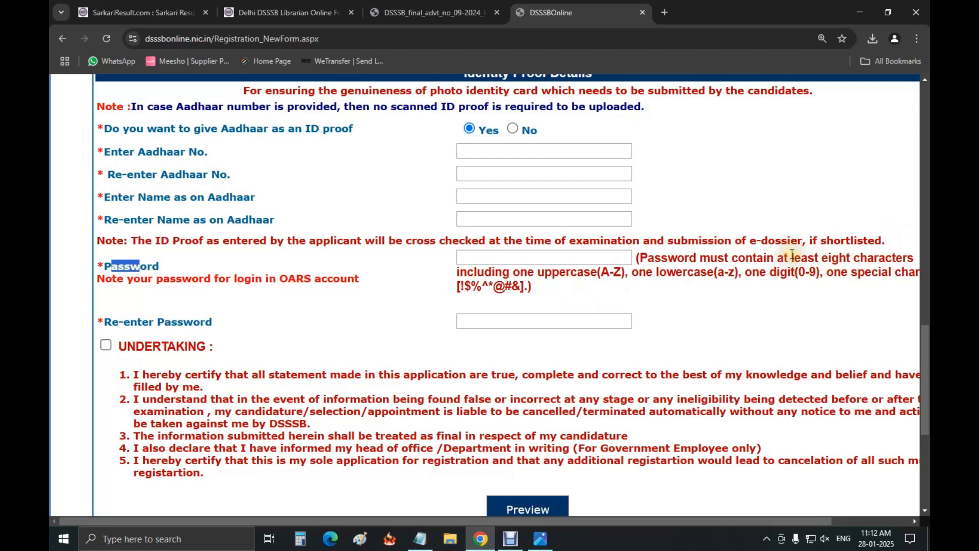
Write the chosen account password in a new Notepad note, then return to the Chrome form
left_click(420, 539)
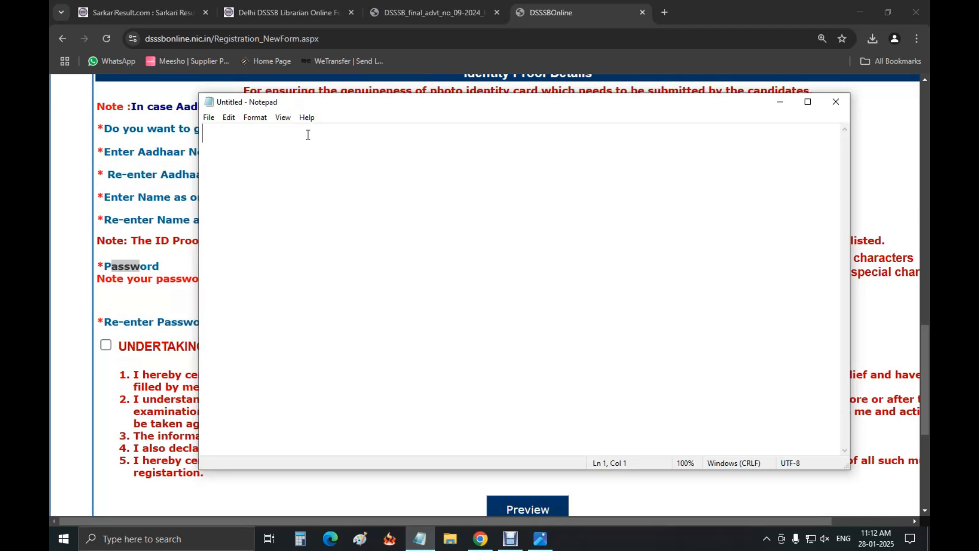
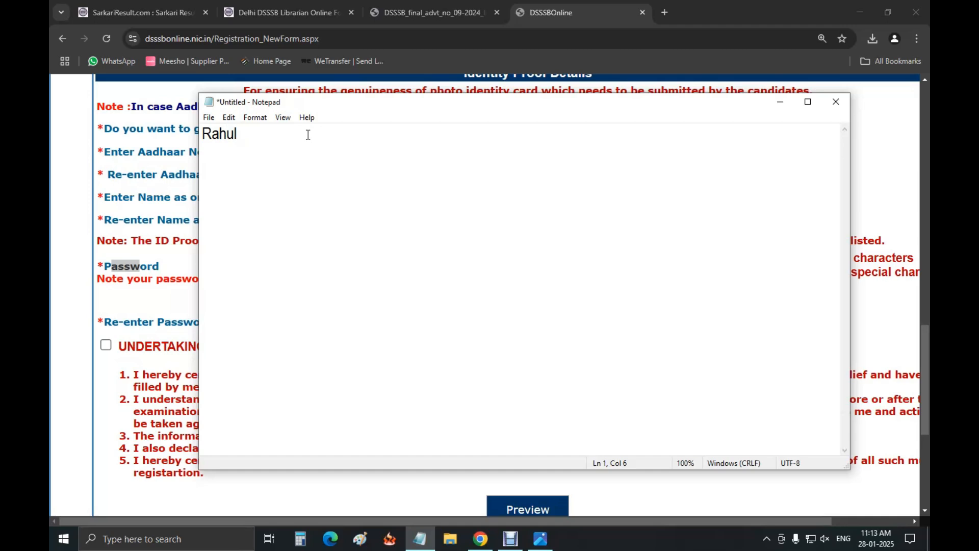
left_click_drag(306, 134, 167, 120)
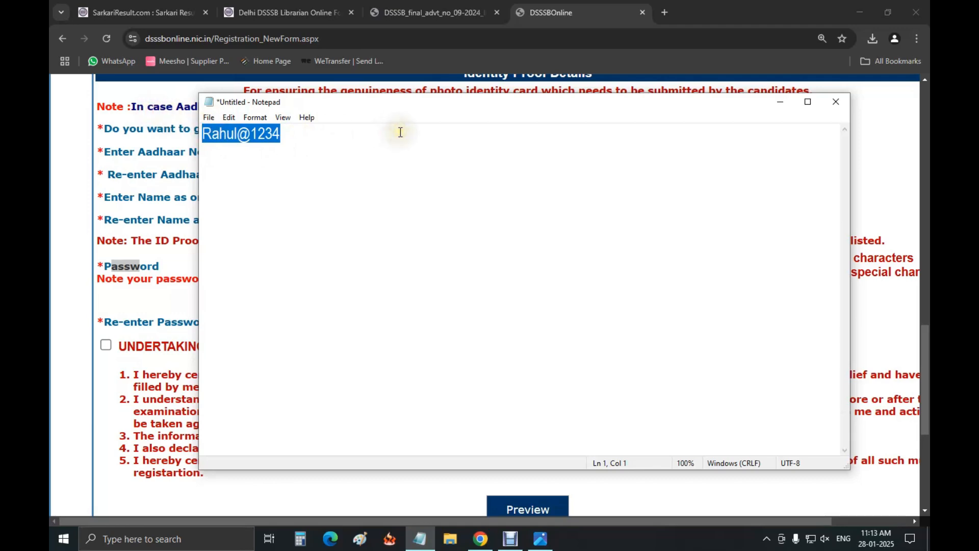
left_click(66, 209)
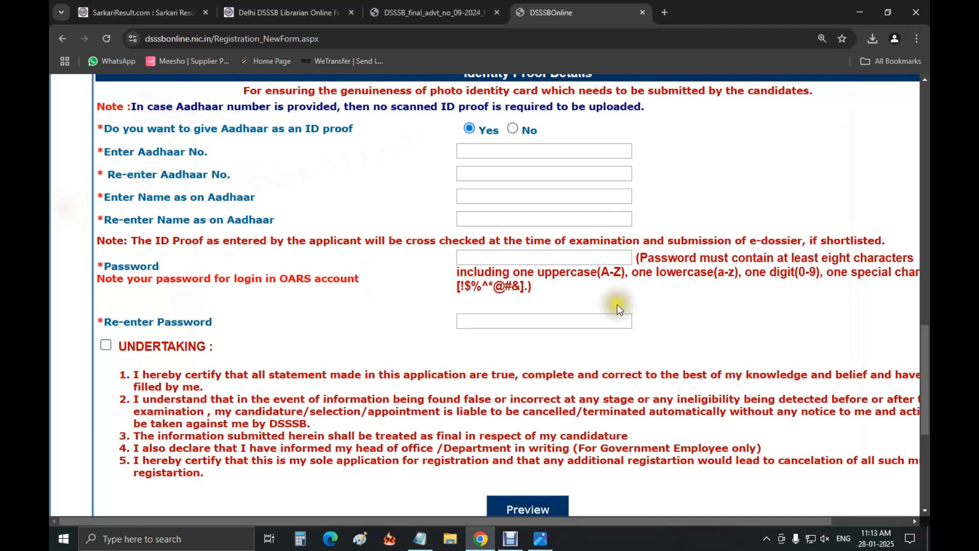
Dismiss the password length alert and tick the UNDERTAKING declaration checkbox
left_click(479, 258)
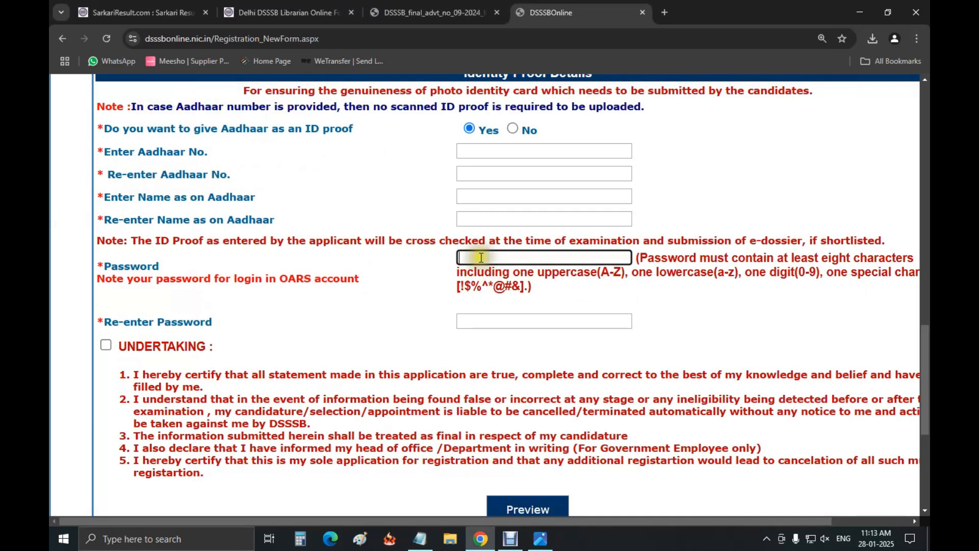
left_click(111, 322)
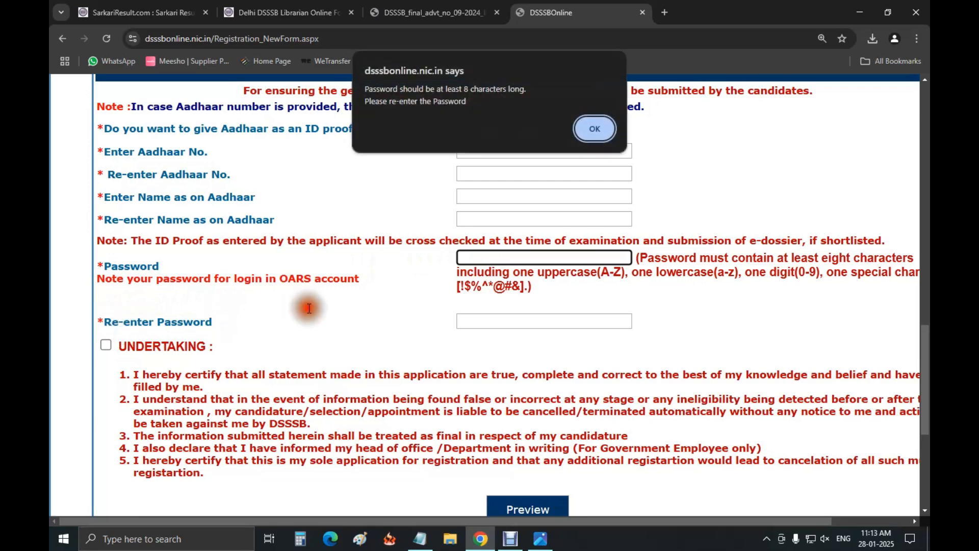
left_click(593, 126)
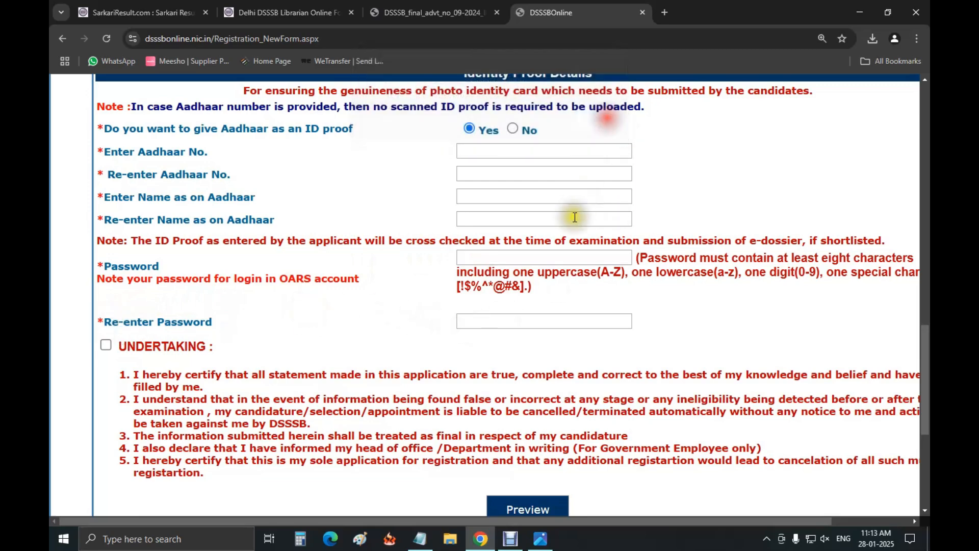
left_click(492, 321)
scroll(500, 338, "down", 2)
left_click(156, 230)
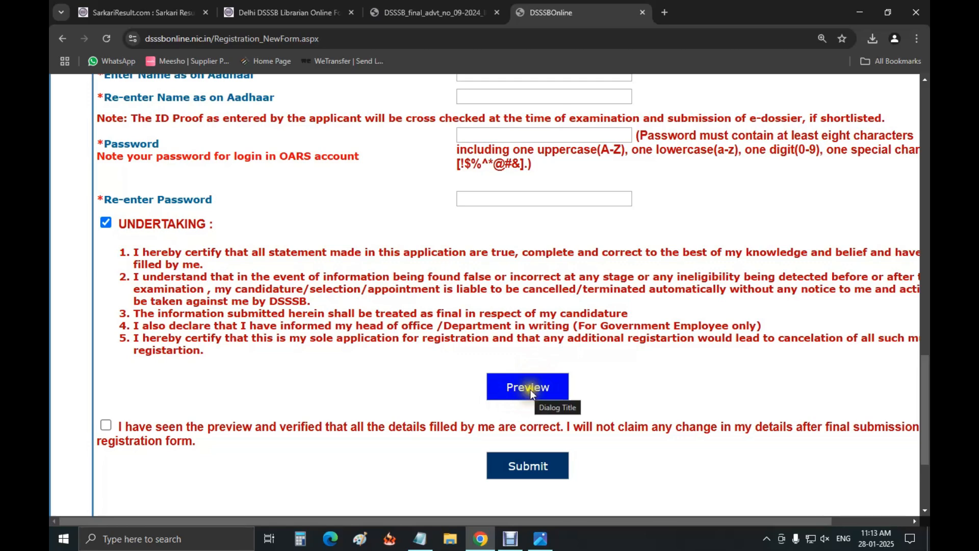
Tick 'I have seen the preview' and submit the registration form
left_click(106, 425)
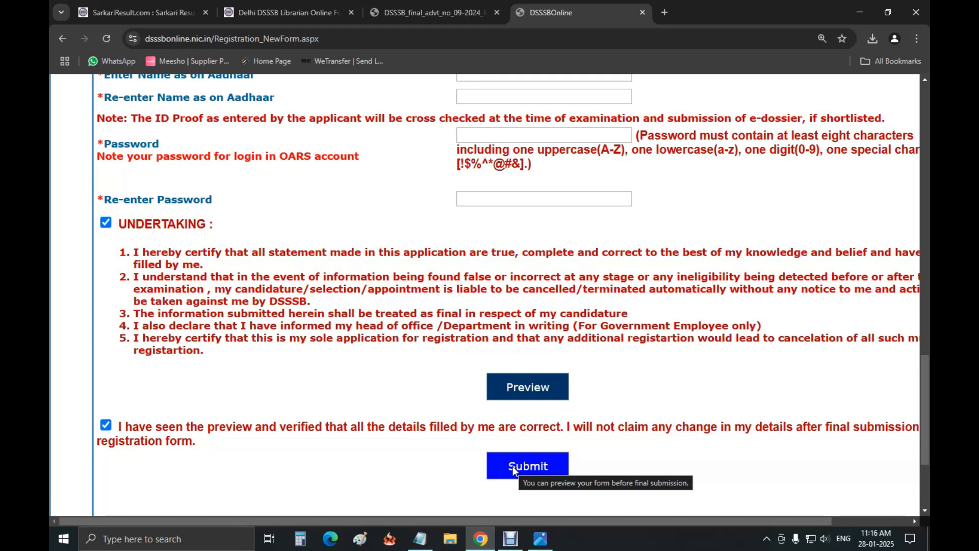
left_click(512, 466)
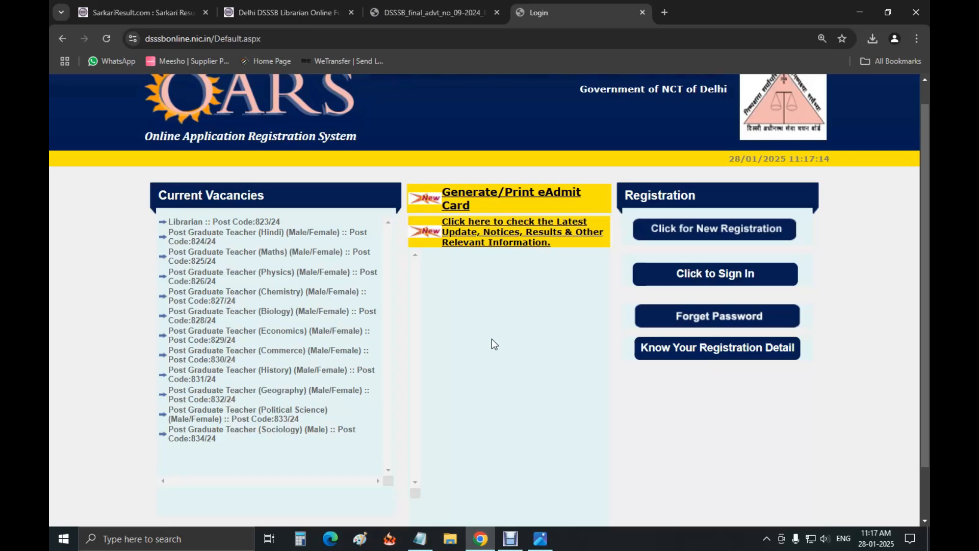
Open the Registered User Sign In form and enter the date of birth
scroll(491, 338, "up", 1)
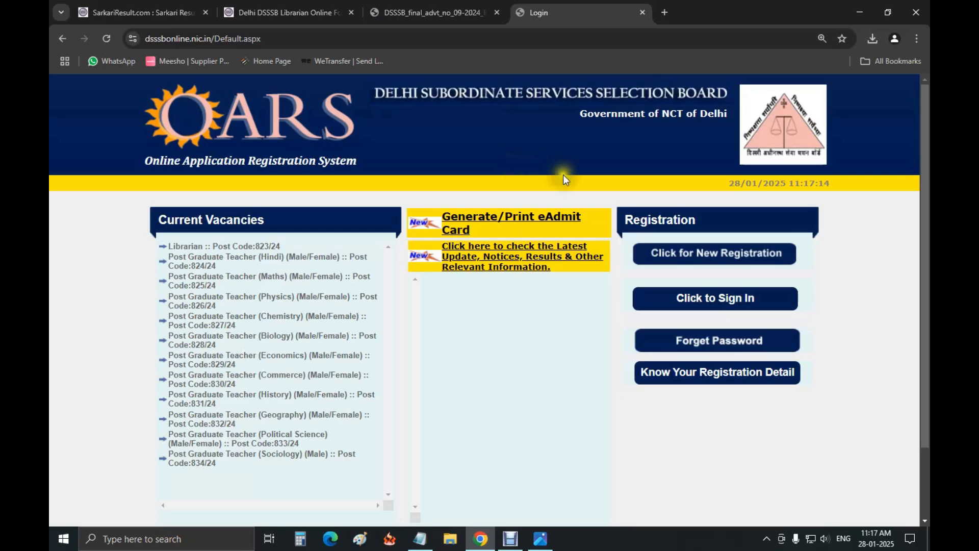
left_click(729, 298)
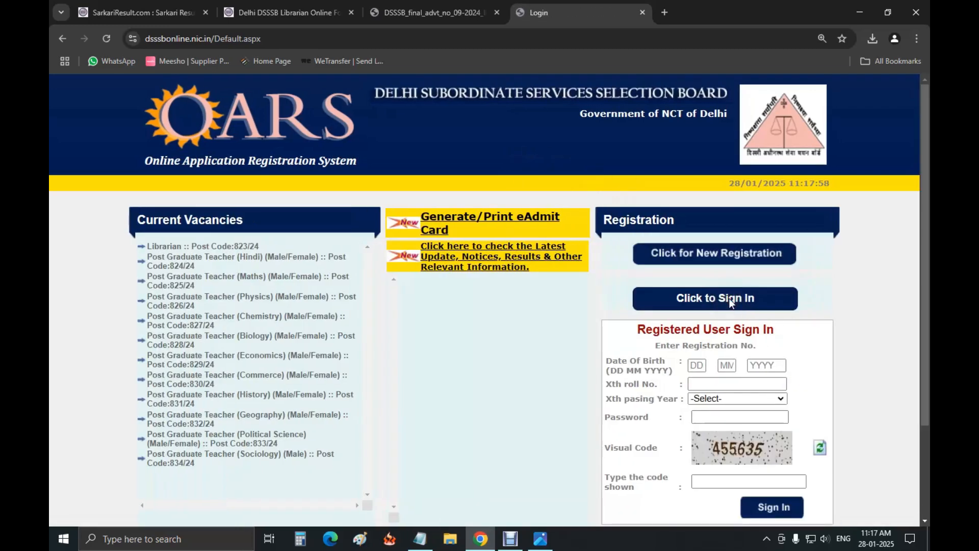
scroll(722, 283, "down", 2)
left_click_drag(637, 209, 777, 215)
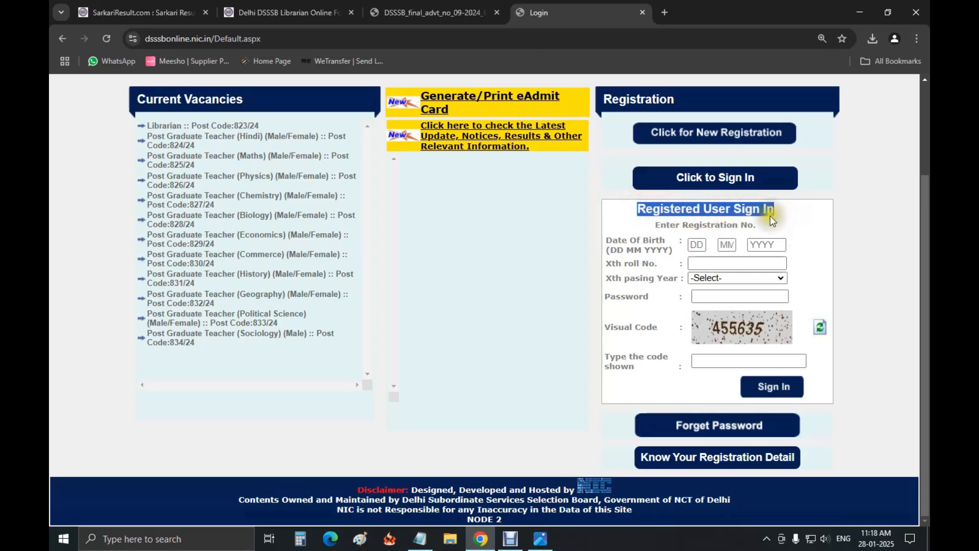
left_click_drag(604, 243, 672, 243)
left_click(695, 245)
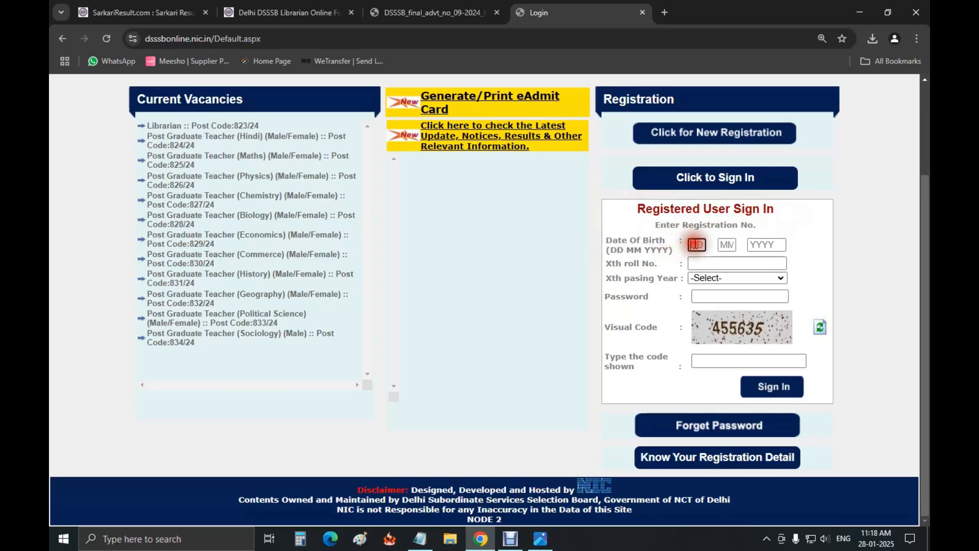
key("Tab")
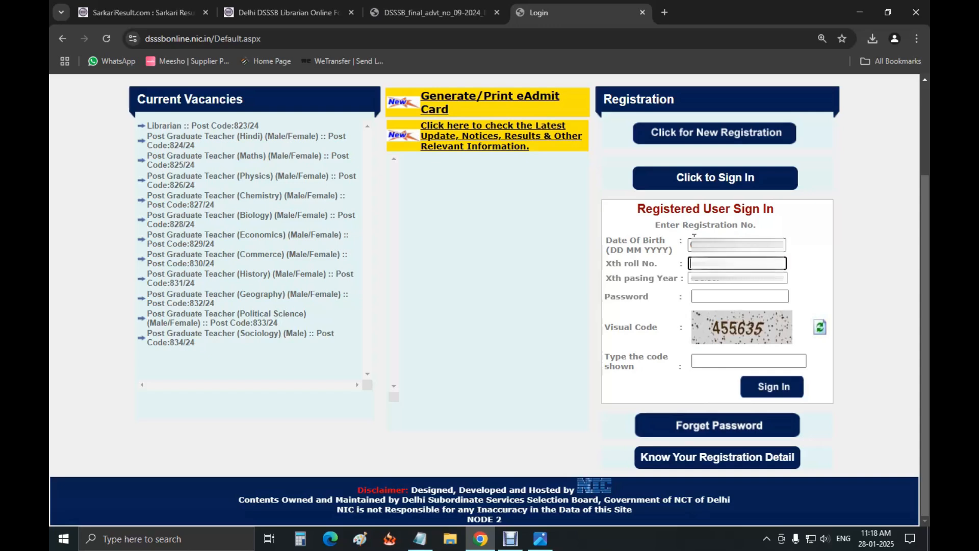
Choose the Xth passing year, enter the account password, and sign in
left_click_drag(610, 264, 683, 263)
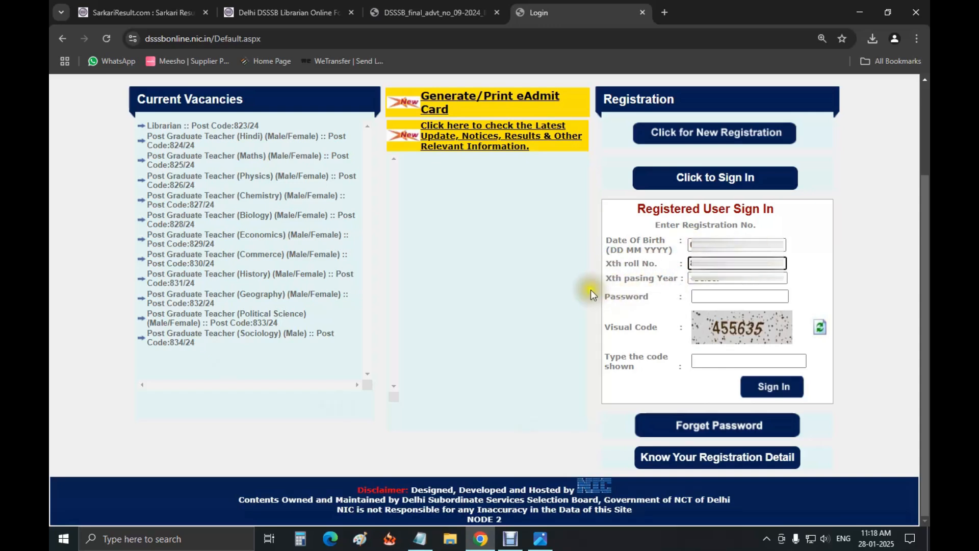
left_click_drag(605, 279, 695, 284)
left_click(694, 278)
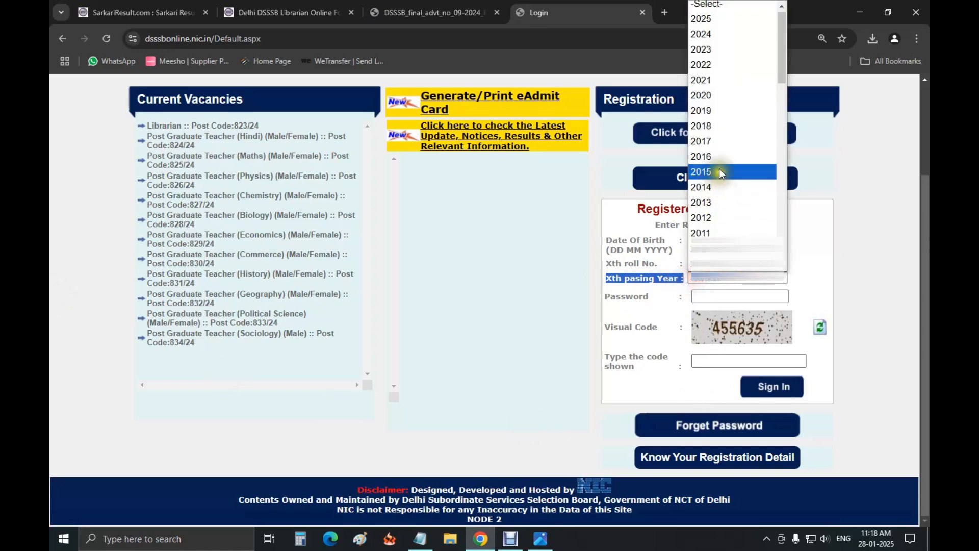
left_click(719, 170)
left_click_drag(612, 297, 655, 295)
left_click(717, 296)
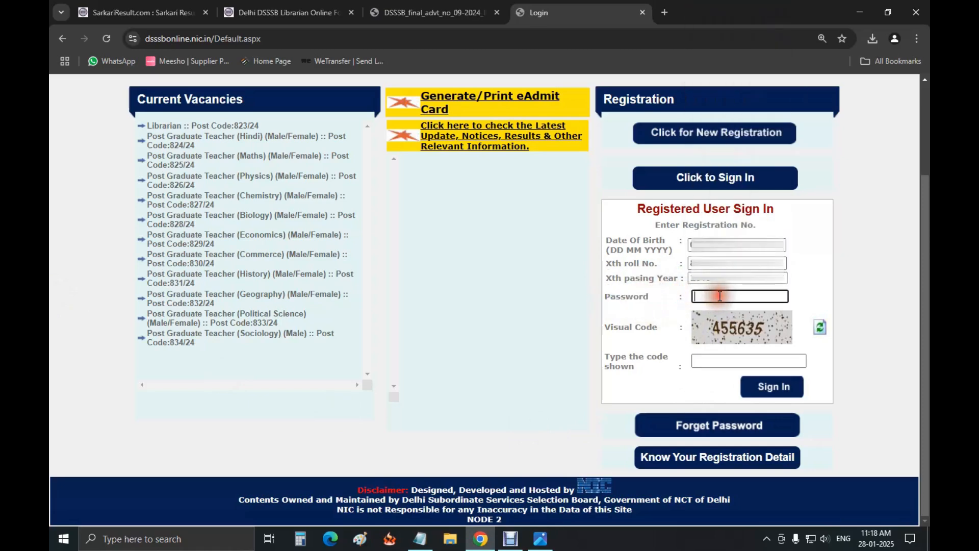
type("••")
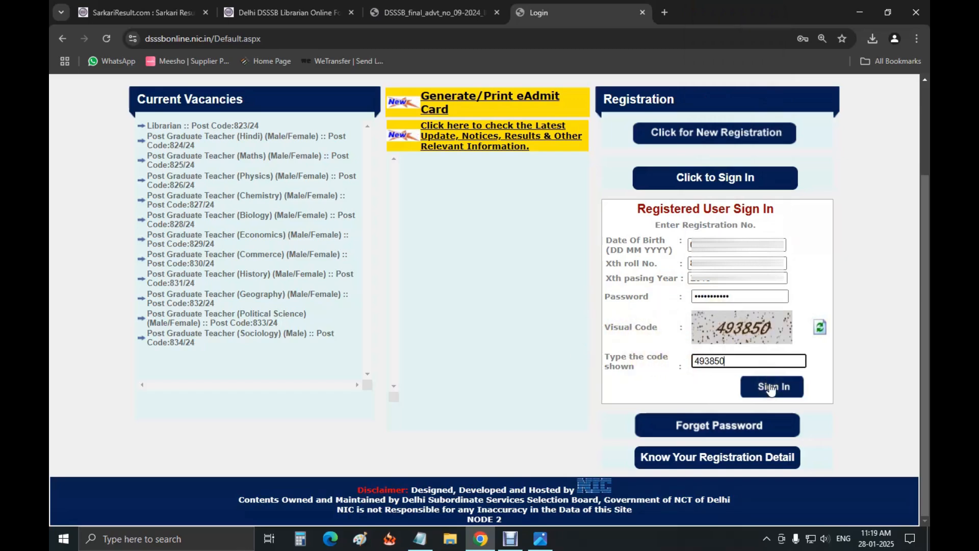
left_click(771, 388)
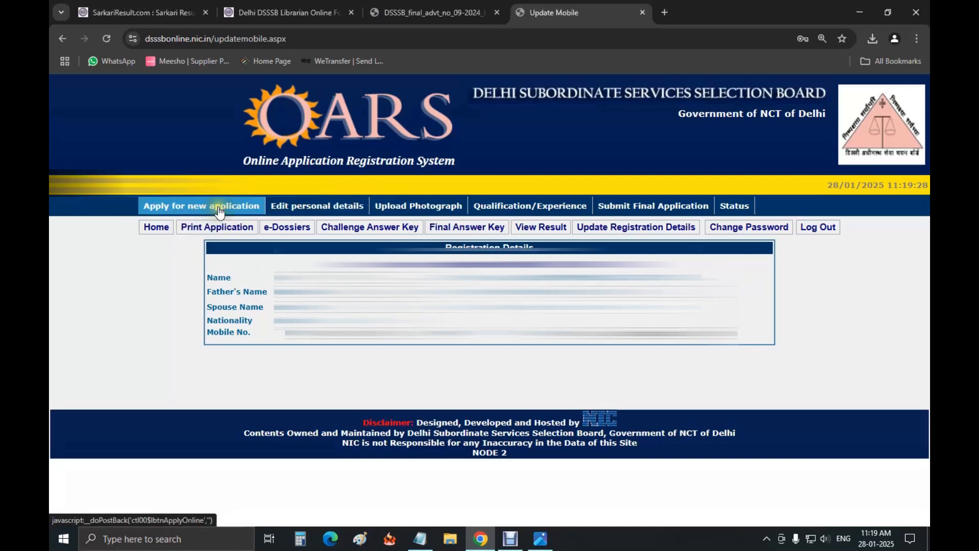
Open the Advertisement Lists and apply for the Librarian post 823/24
left_click(209, 194)
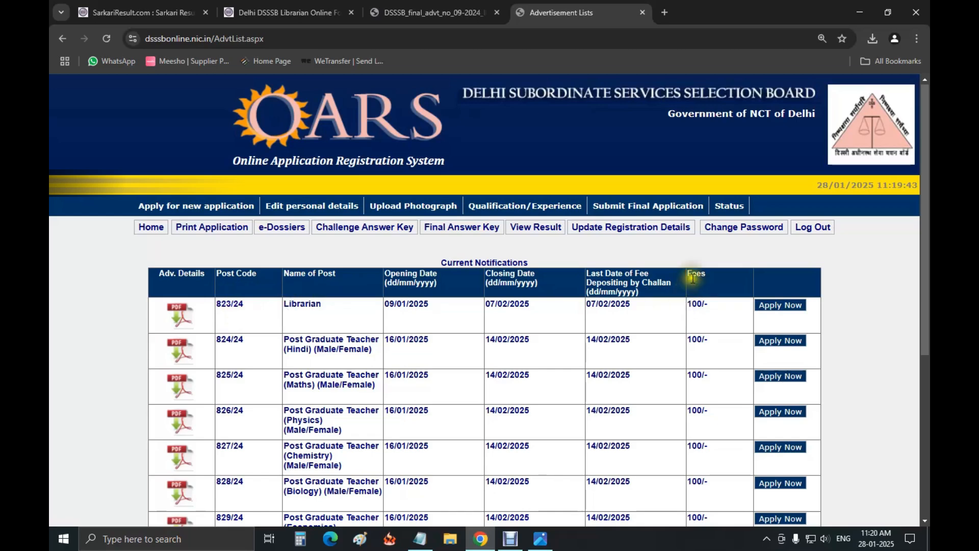
left_click_drag(698, 279, 714, 304)
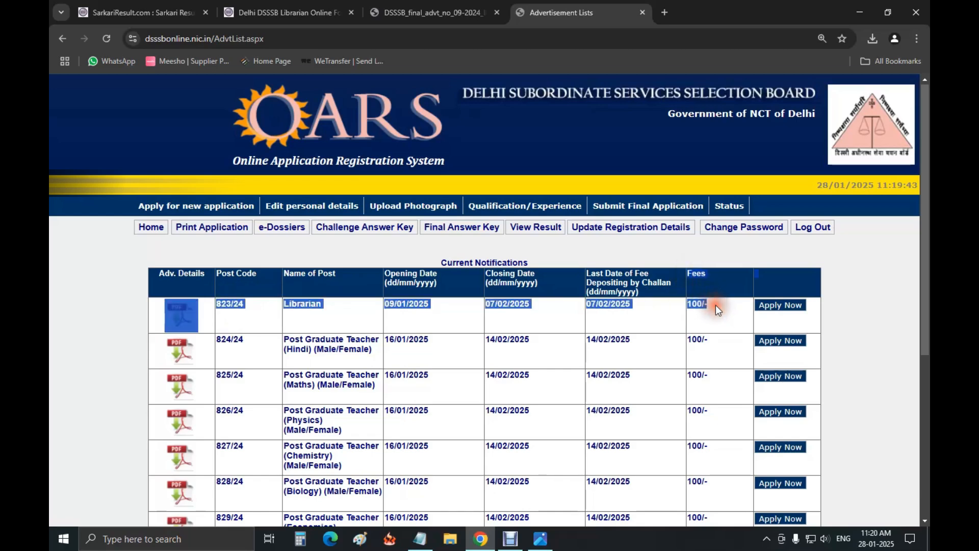
left_click(716, 308)
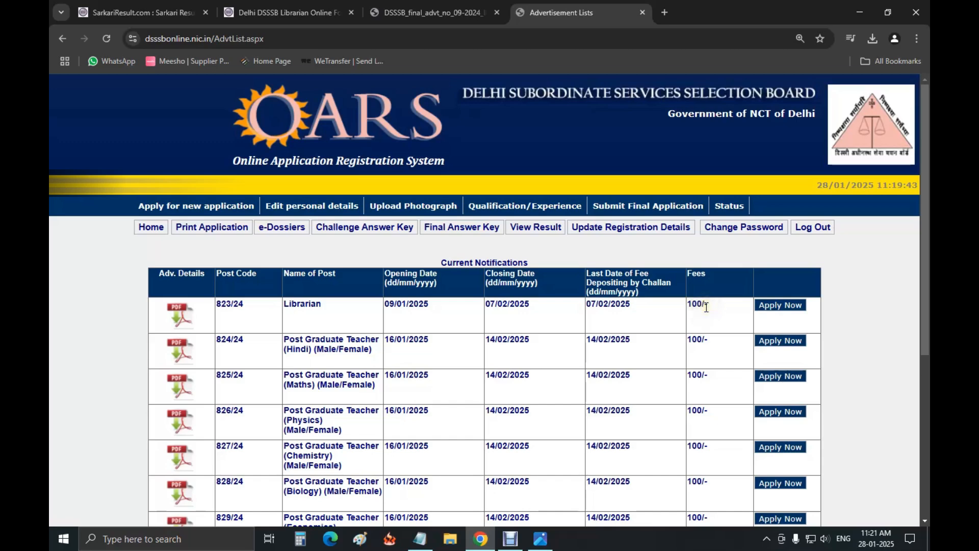
left_click(706, 307)
left_click(710, 306)
left_click(713, 309)
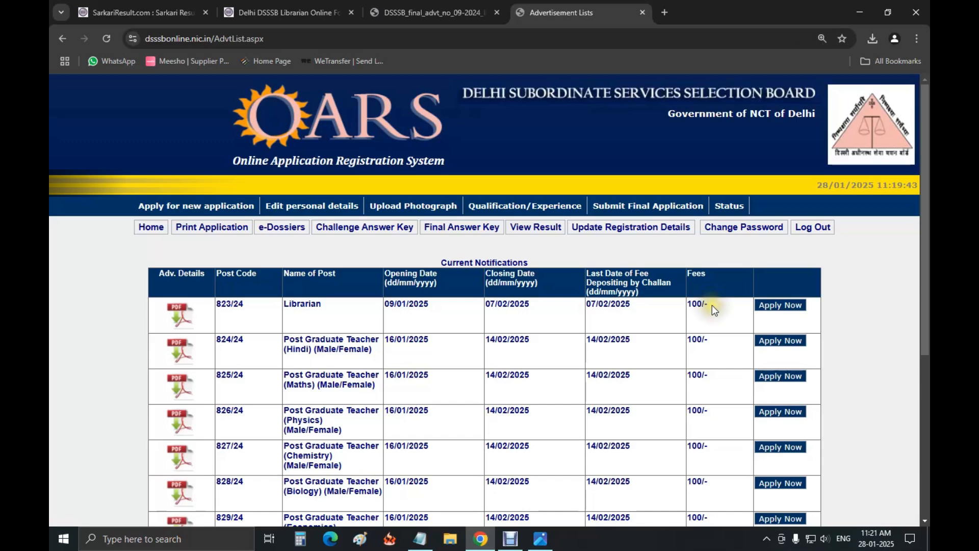
left_click(770, 305)
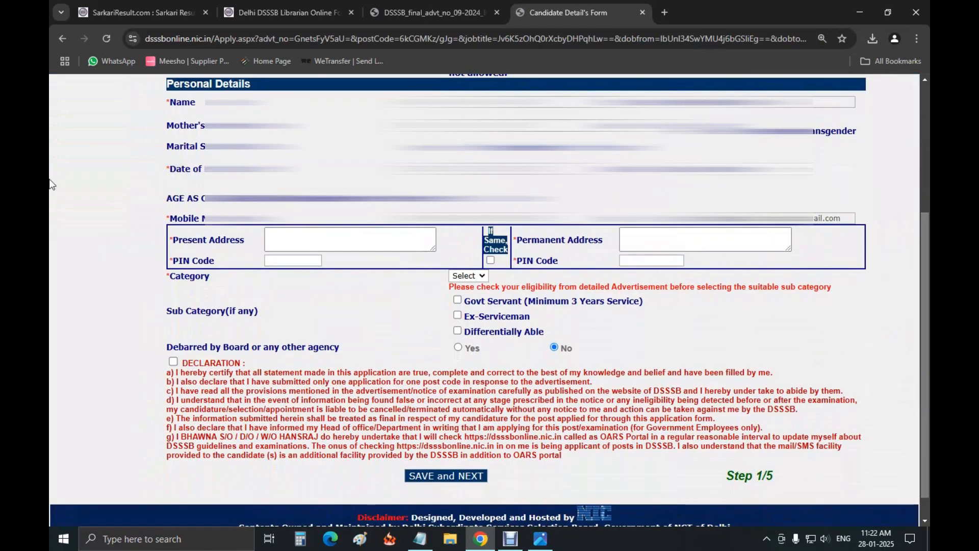
Enter the present address and its PIN code
left_click(167, 84)
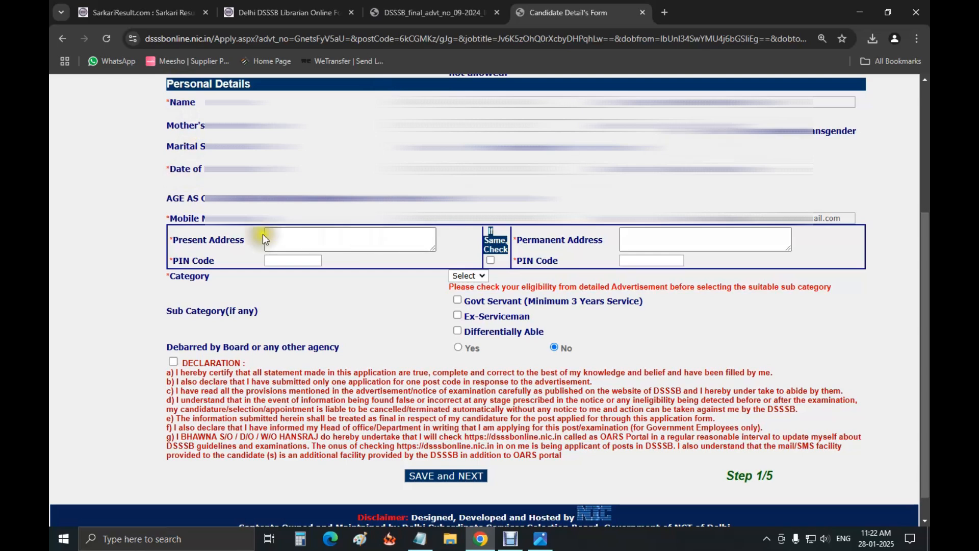
left_click(172, 242)
left_click_drag(172, 242, 251, 250)
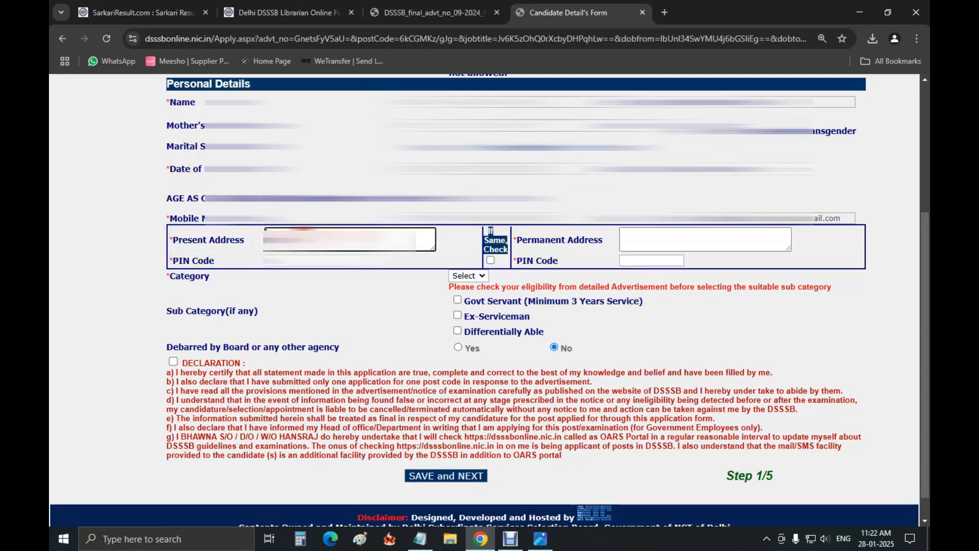
left_click(423, 240)
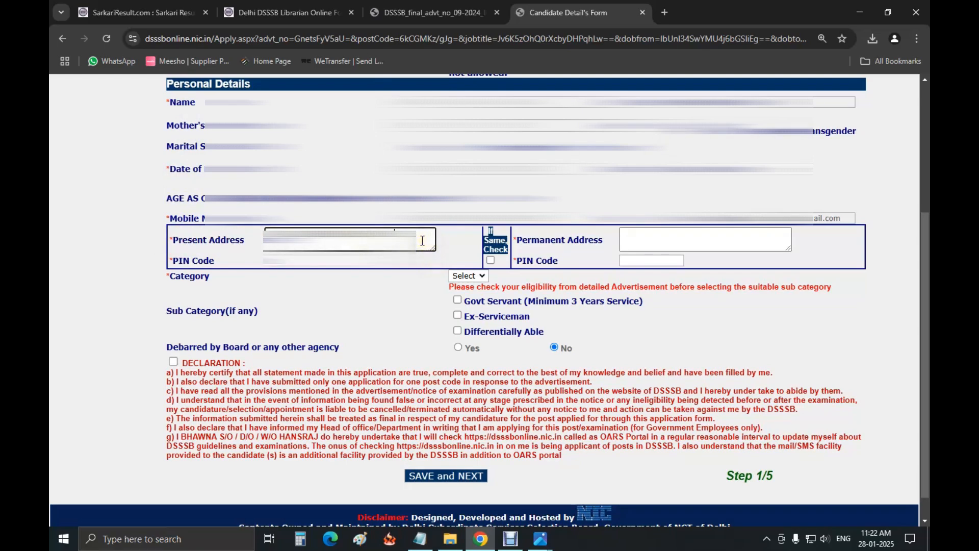
left_click(410, 237)
left_click_drag(171, 261, 251, 265)
left_click(270, 262)
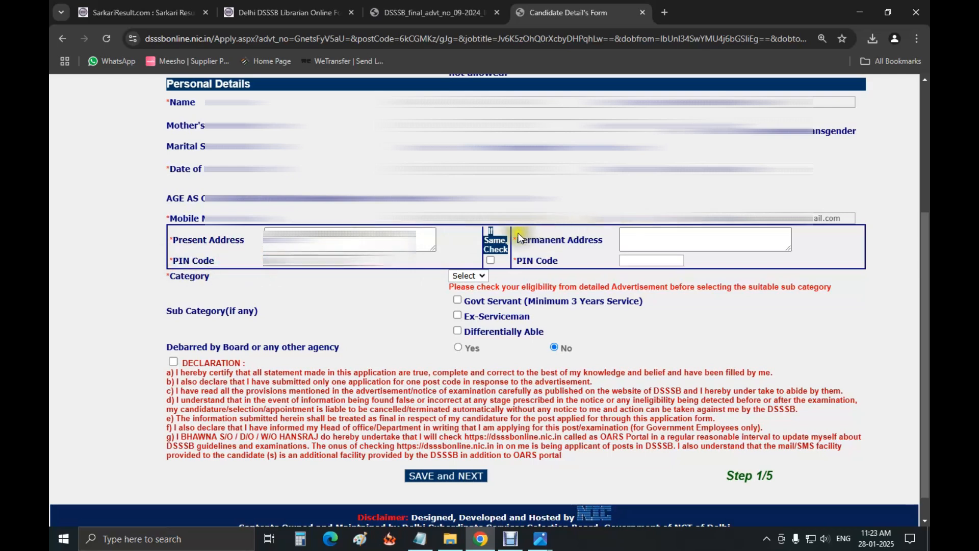
Tick 'If Same, Check' so the permanent address copies the present address
left_click(488, 246)
left_click(491, 259)
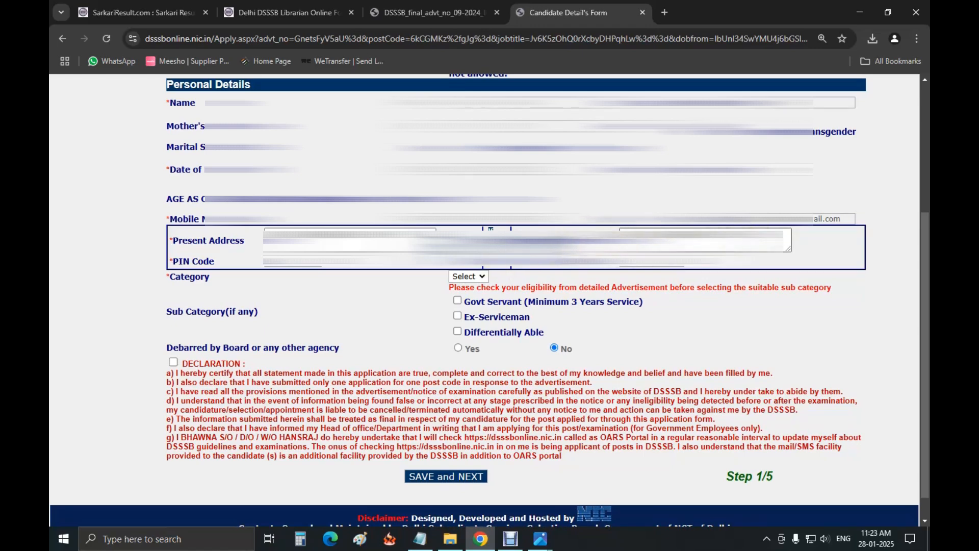
left_click_drag(167, 278, 239, 278)
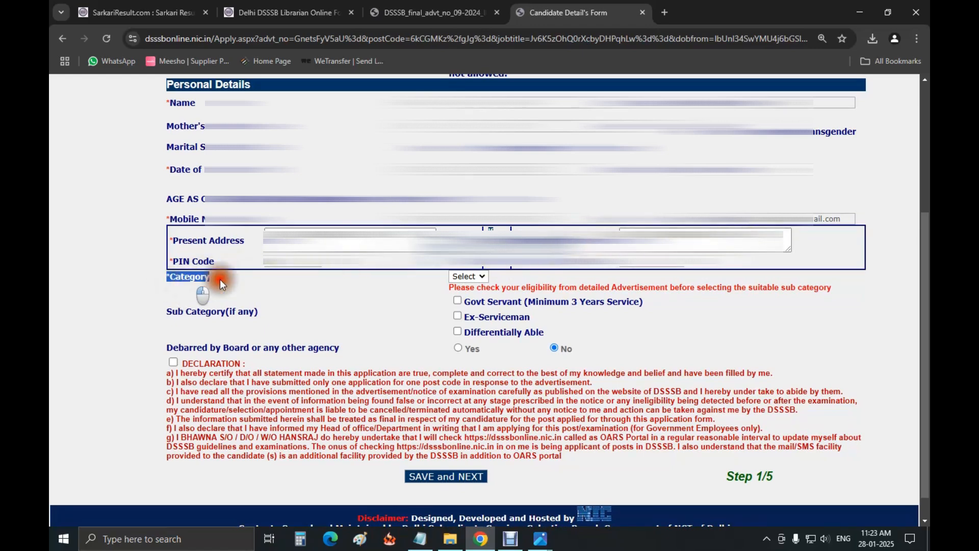
Set Category to SC and paste the caste certificate number
left_click(468, 278)
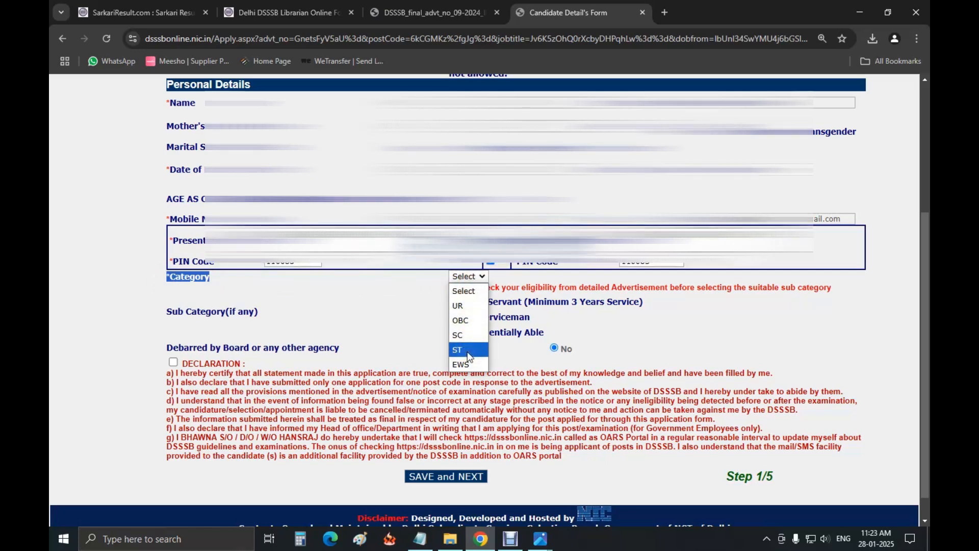
left_click(458, 333)
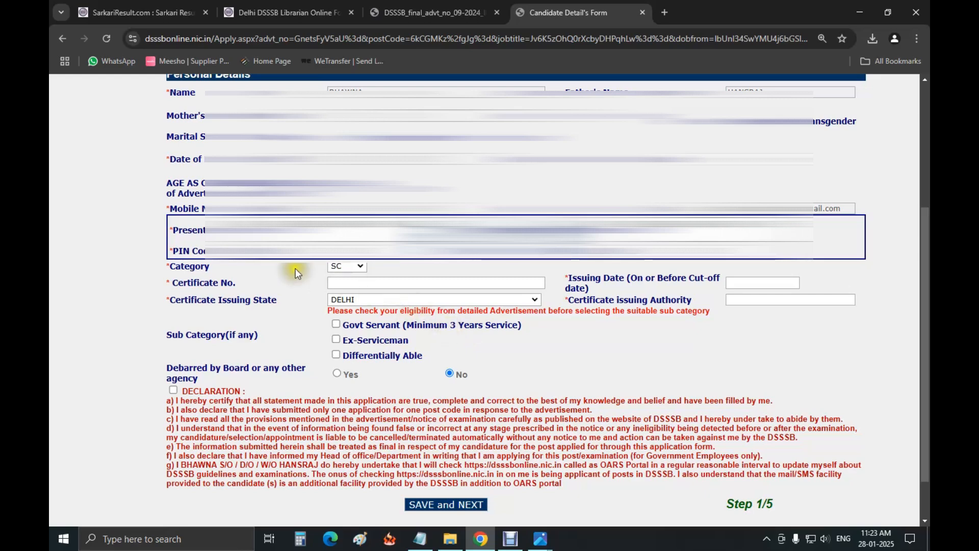
left_click_drag(172, 283, 234, 285)
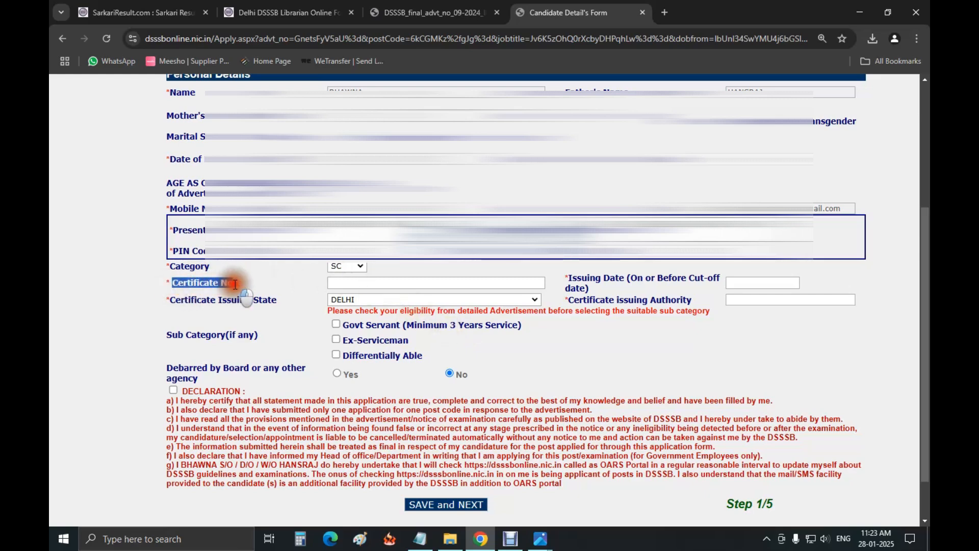
left_click(372, 282)
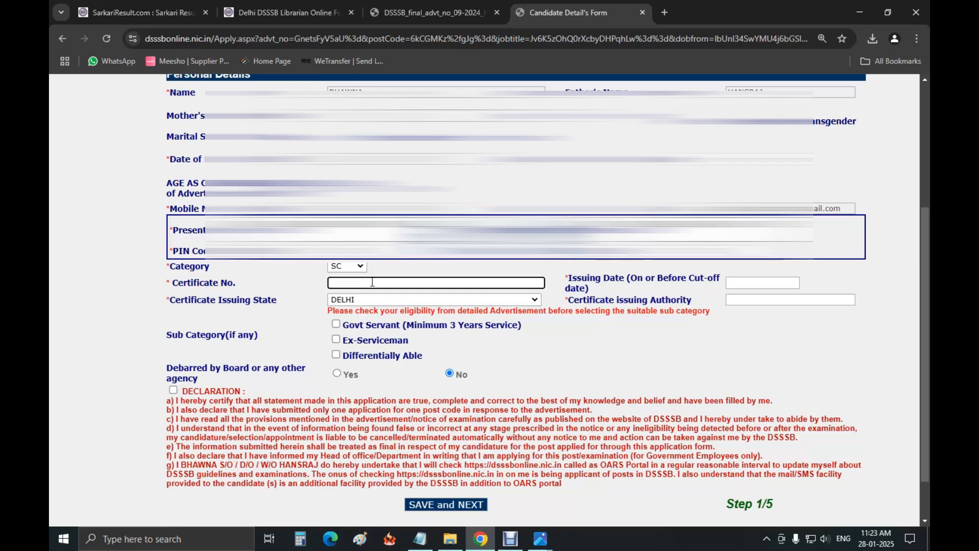
key("ctrl+v")
Fill issuing date 02/06/2010, state DELHI and an Executive Magistrate as issuing authority
left_click_drag(569, 278, 624, 279)
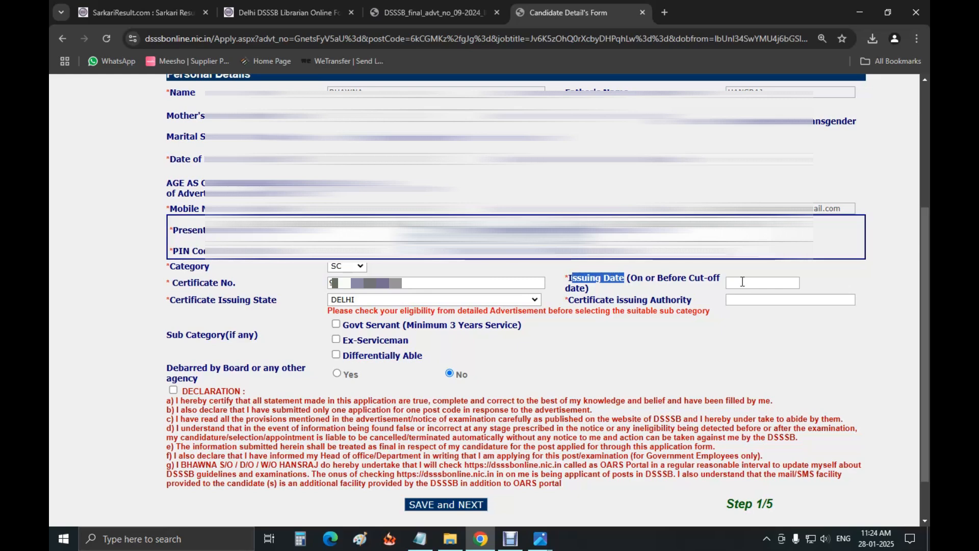
left_click(742, 281)
type("02/06/2010")
left_click_drag(170, 300, 277, 303)
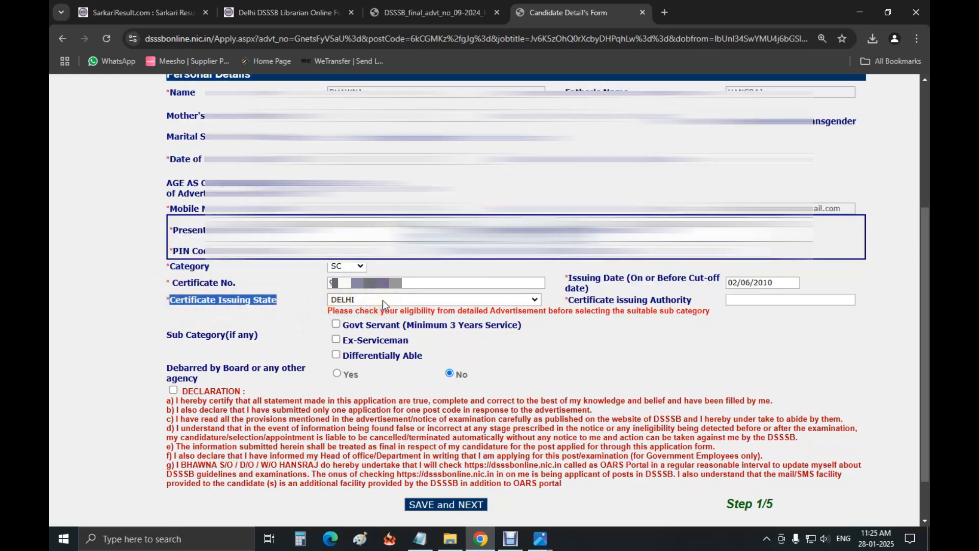
left_click_drag(567, 300, 690, 305)
left_click(744, 301)
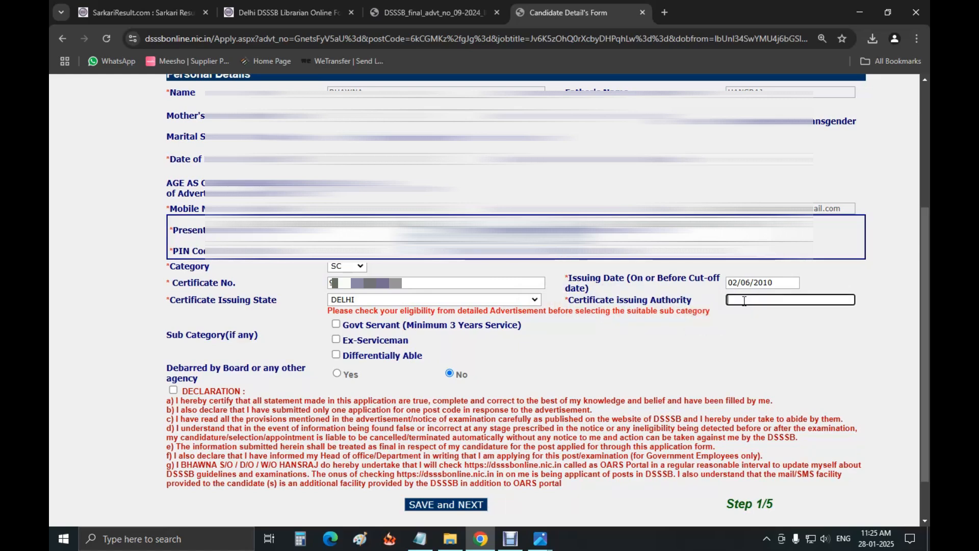
key("ctrl+v")
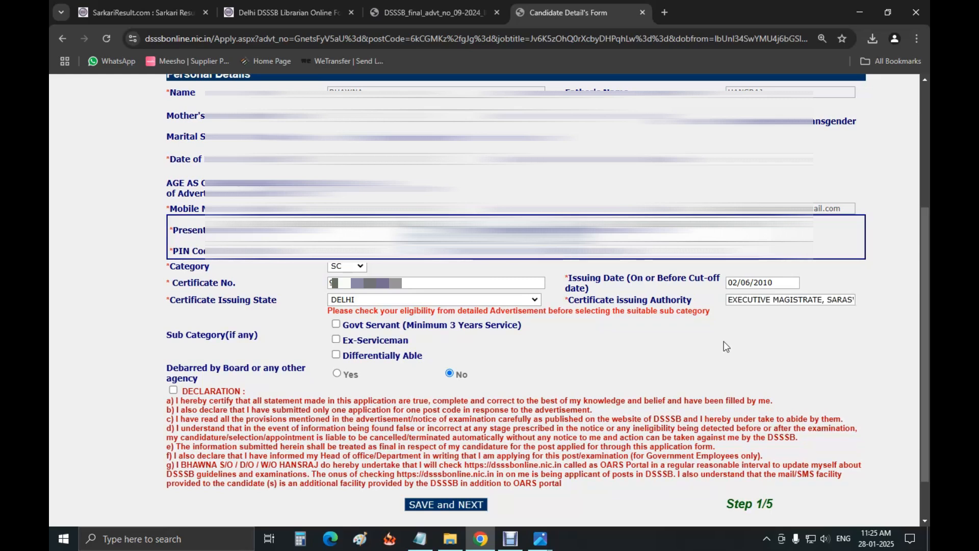
left_click_drag(178, 336, 360, 329)
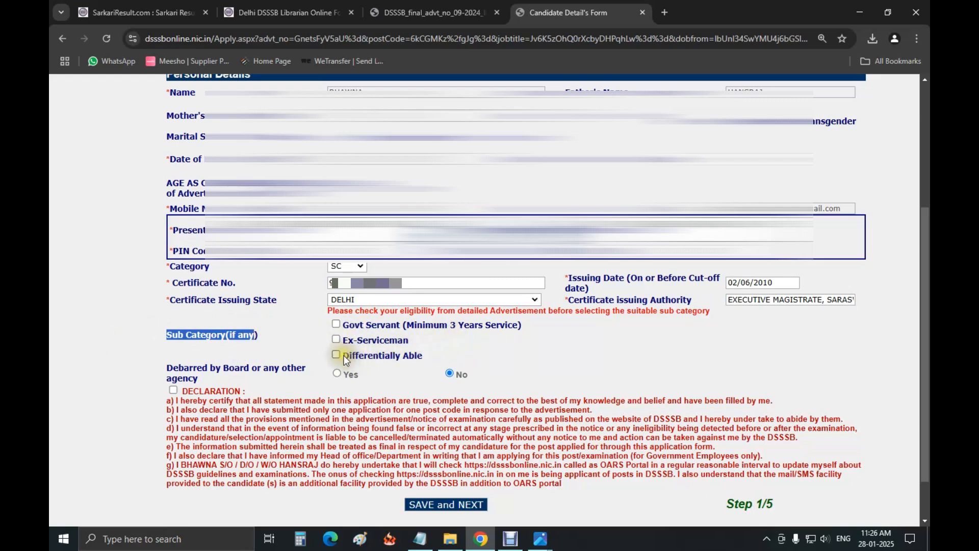
Leave Differentially Able unticked after trying it, and save step 1 with SAVE and NEXT
left_click_drag(346, 360, 405, 362)
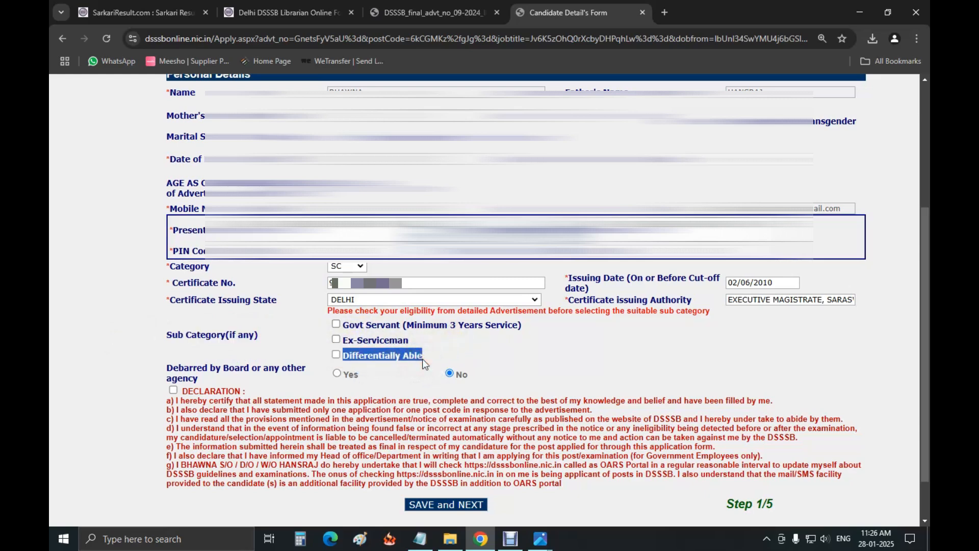
left_click(337, 355)
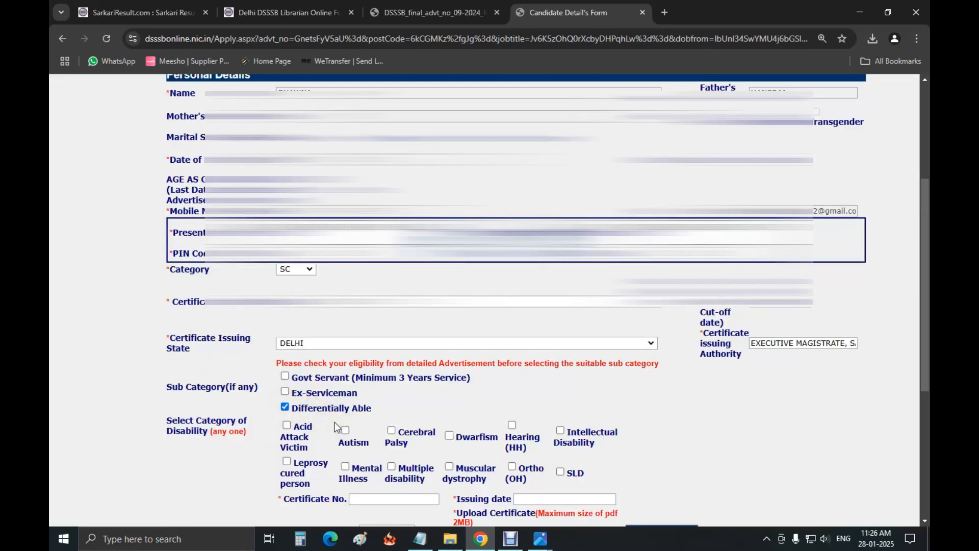
left_click_drag(165, 419, 291, 440)
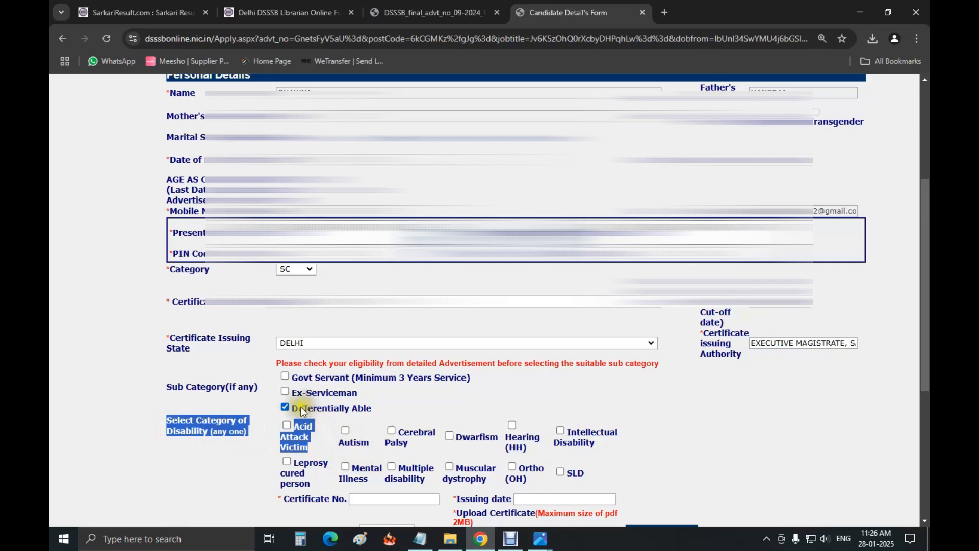
left_click(285, 407)
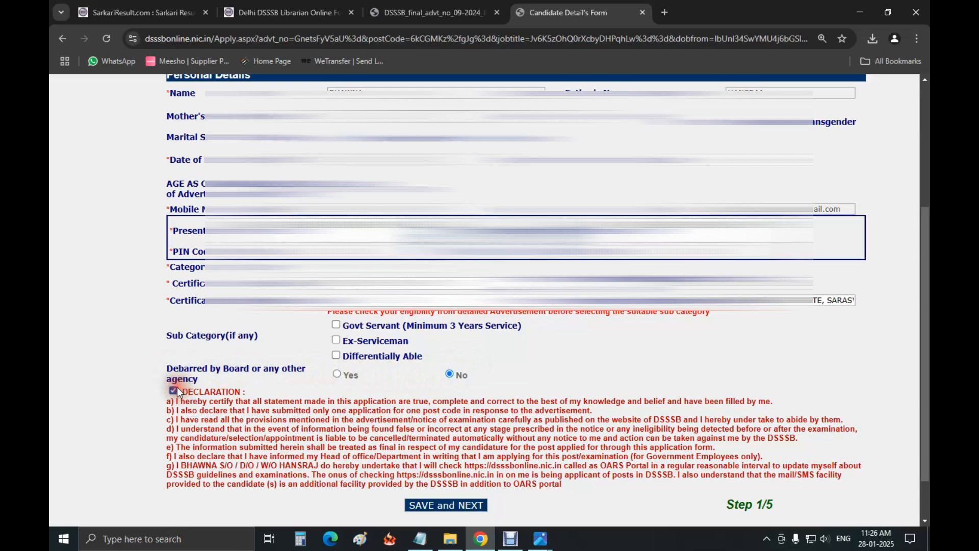
left_click(464, 503)
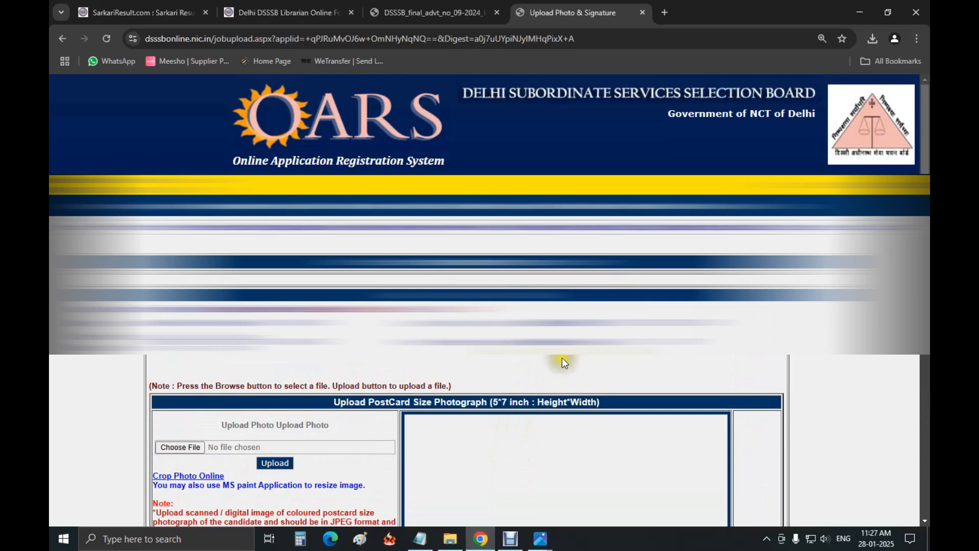
Check the photo size rules, then open the discus-thrower photo from Music with Paint
scroll(564, 362, "down", 5)
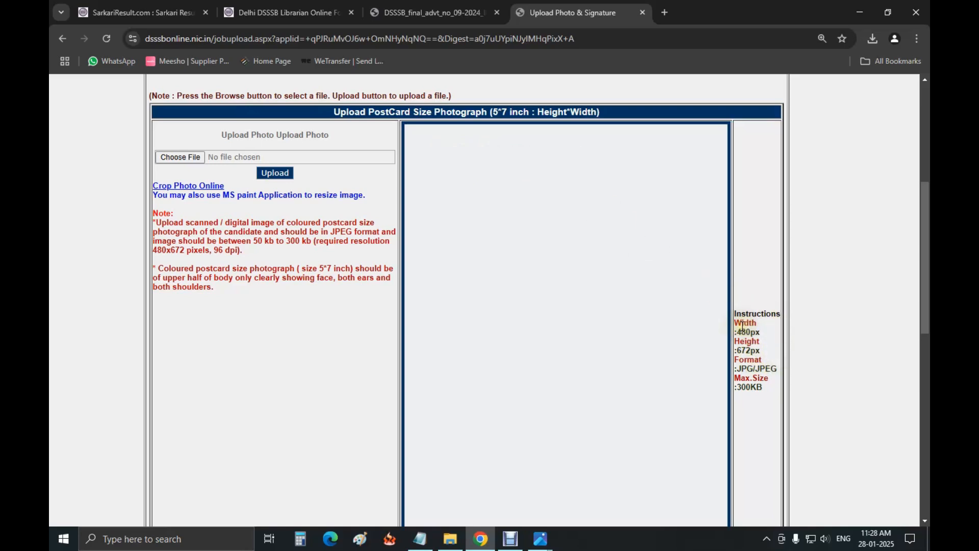
left_click_drag(735, 325, 764, 368)
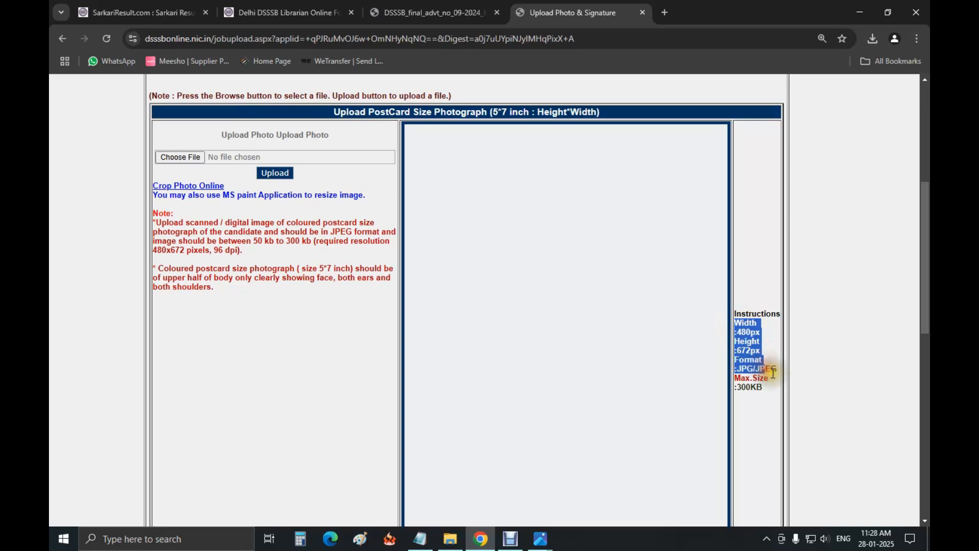
left_click(753, 373)
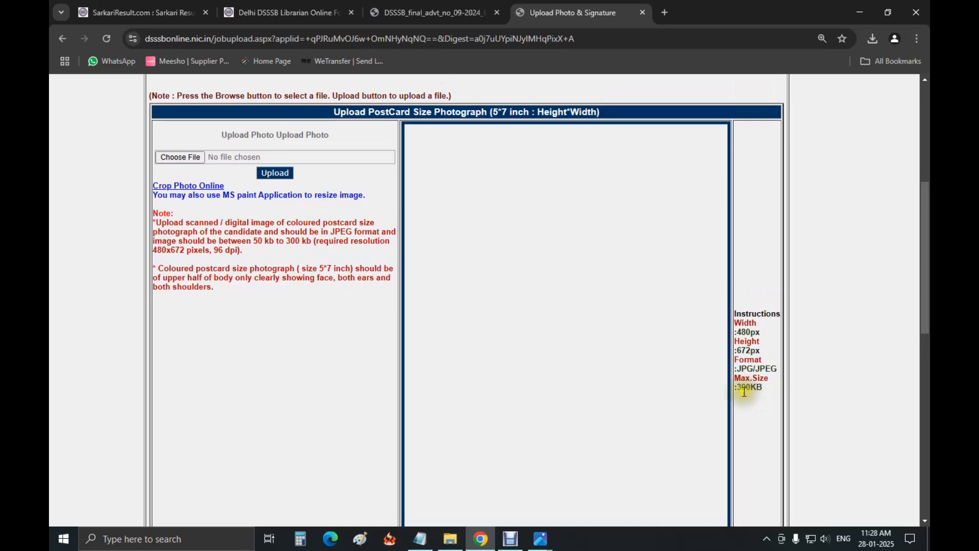
left_click(452, 541)
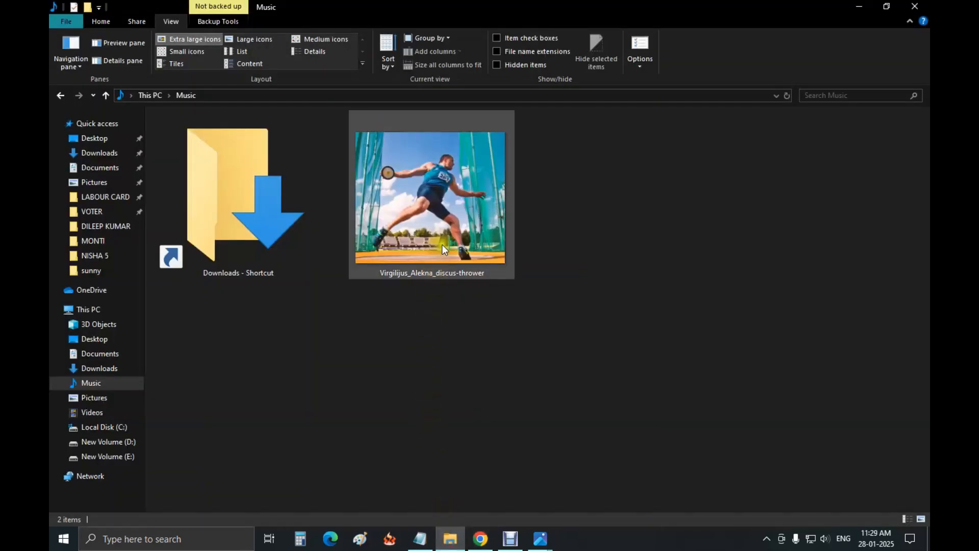
right_click(437, 219)
right_click(373, 213)
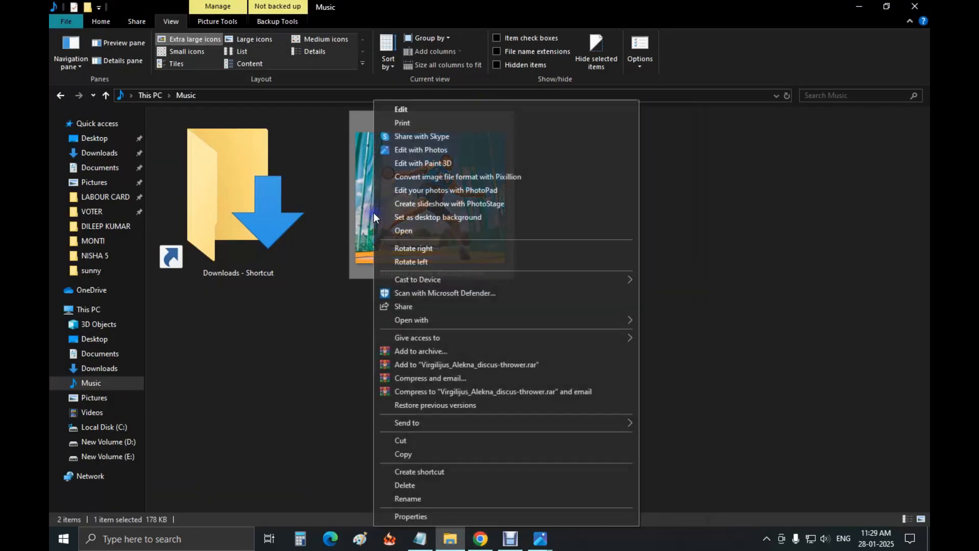
mouse_move(418, 322)
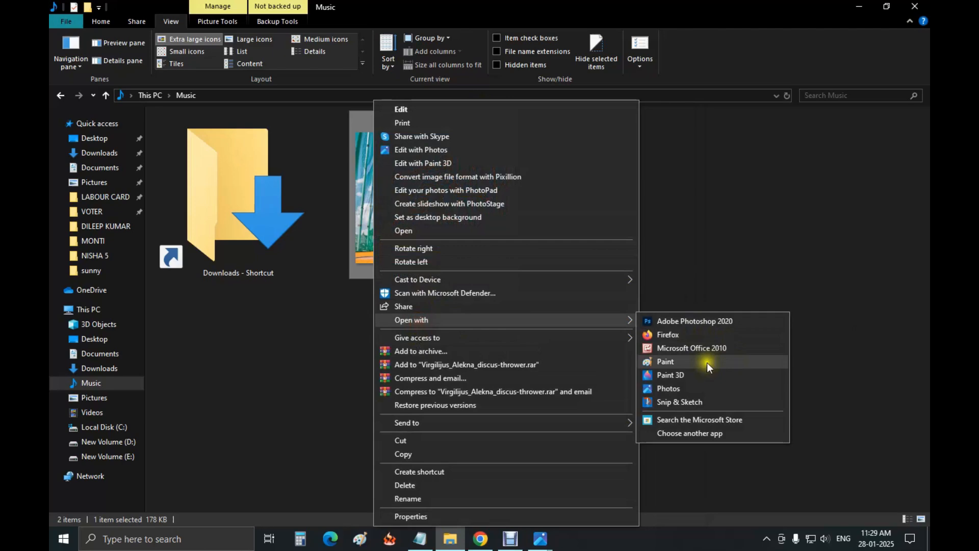
Resize the discus-thrower photo to 480 × 672 pixels without keeping the aspect ratio
left_click(666, 361)
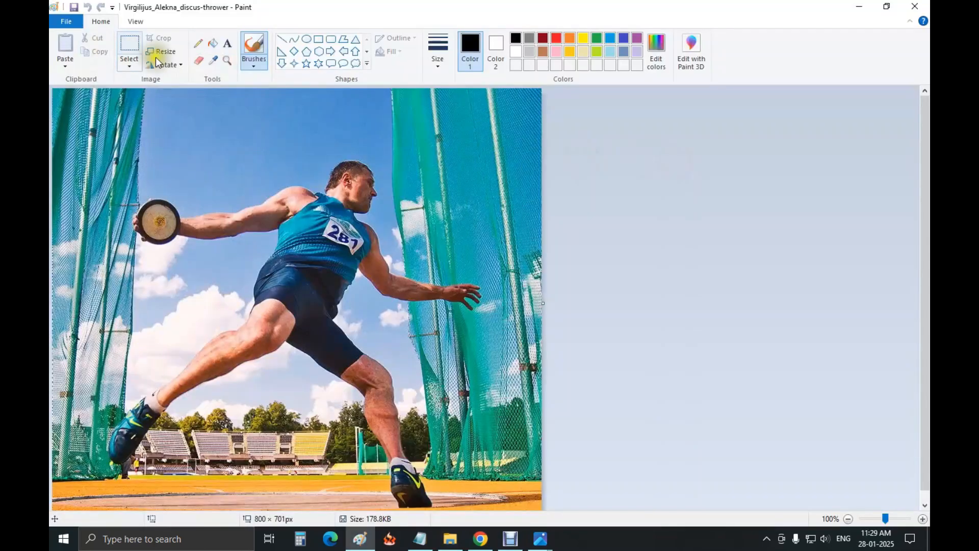
left_click(176, 56)
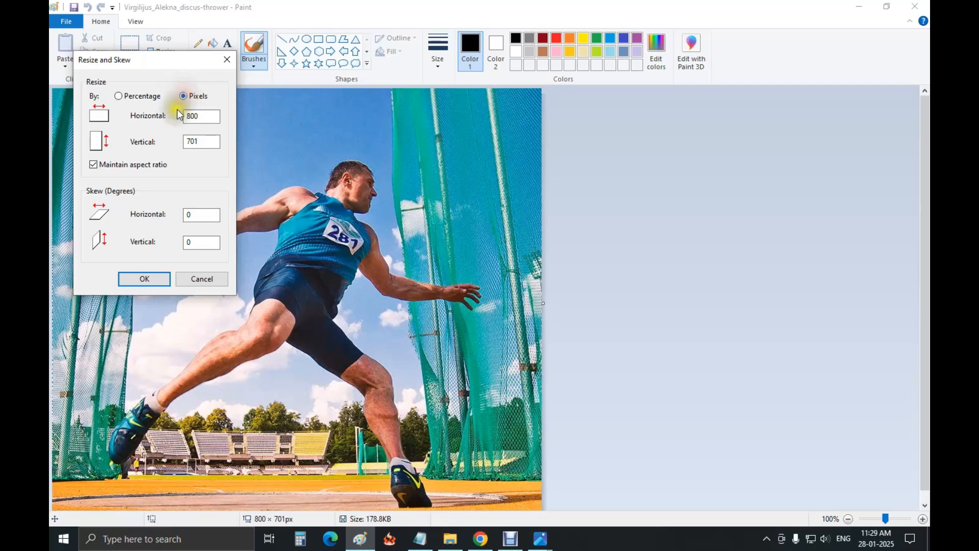
left_click(92, 166)
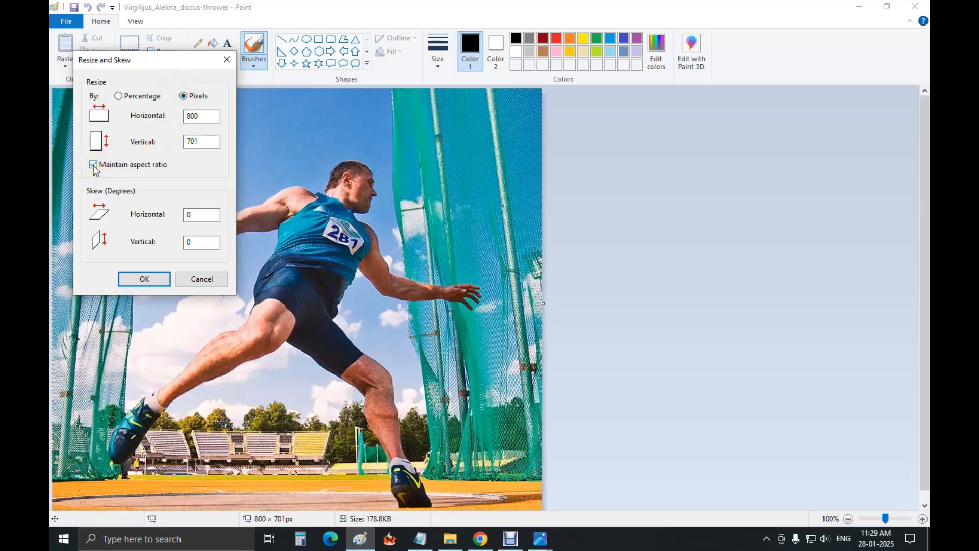
left_click(93, 165)
double_click(204, 116)
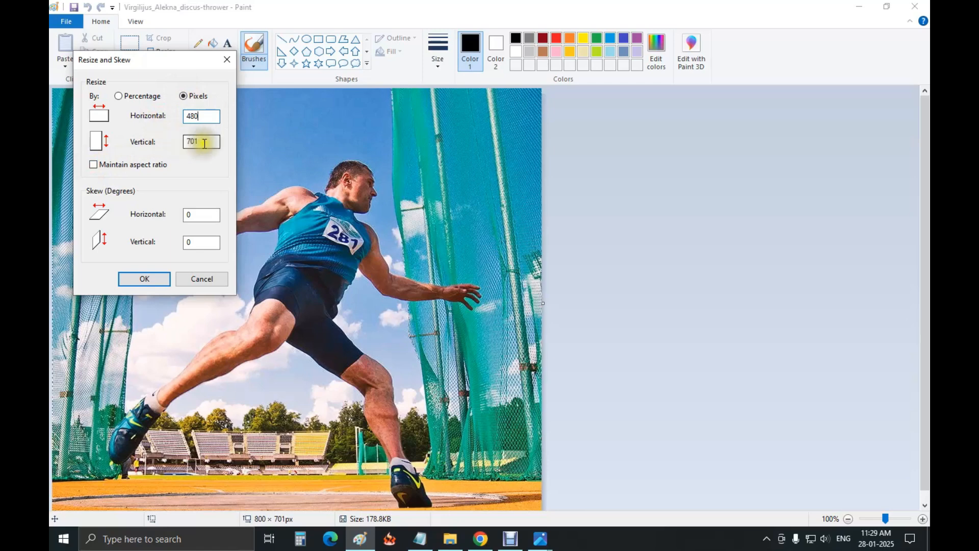
left_click_drag(214, 141, 171, 141)
type("672")
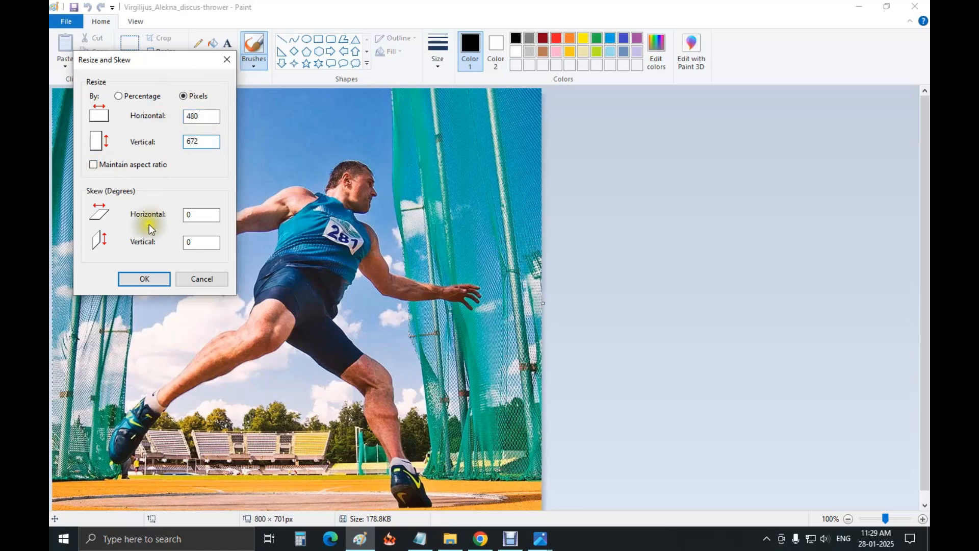
left_click(153, 281)
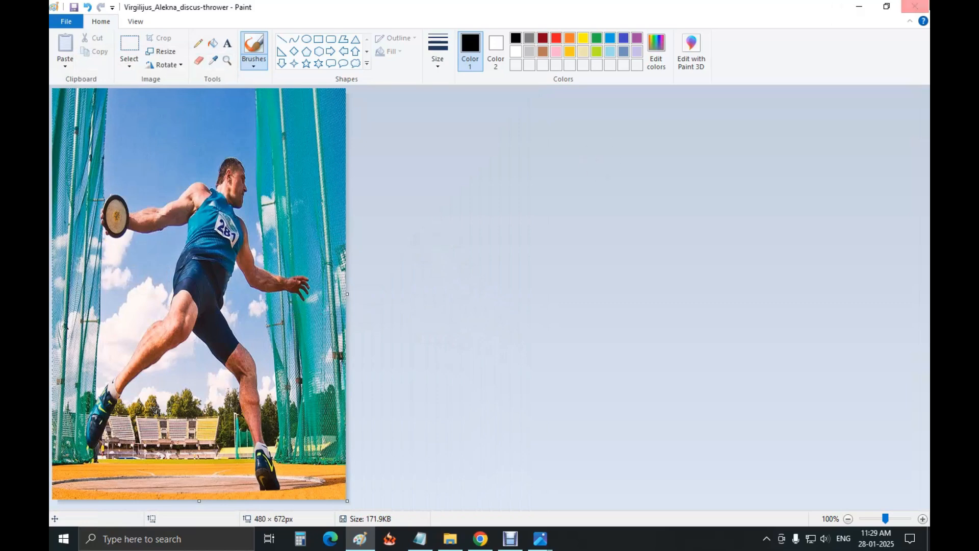
key("alt+Tab")
Upload the resized discus-thrower photo from the Music folder as the postcard photograph
left_click(480, 538)
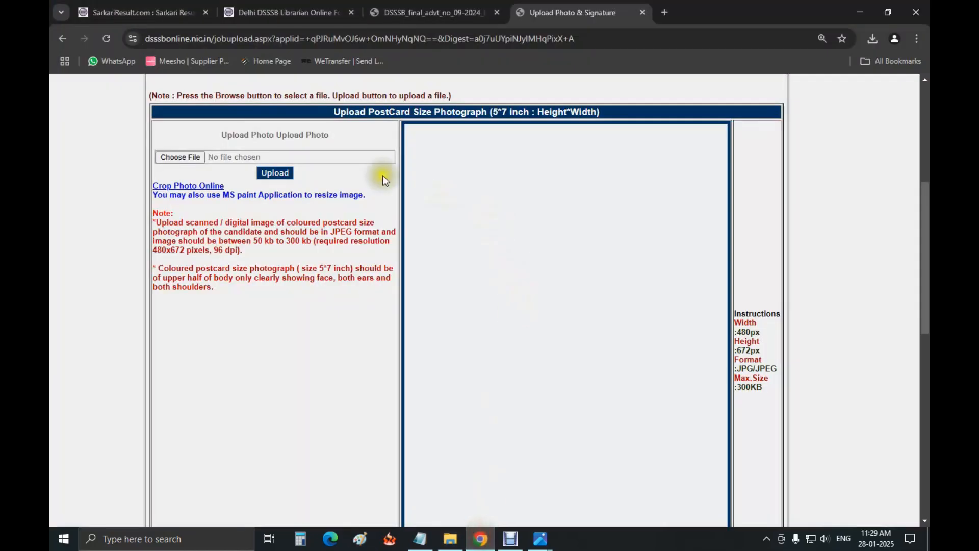
left_click(189, 160)
left_click(102, 335)
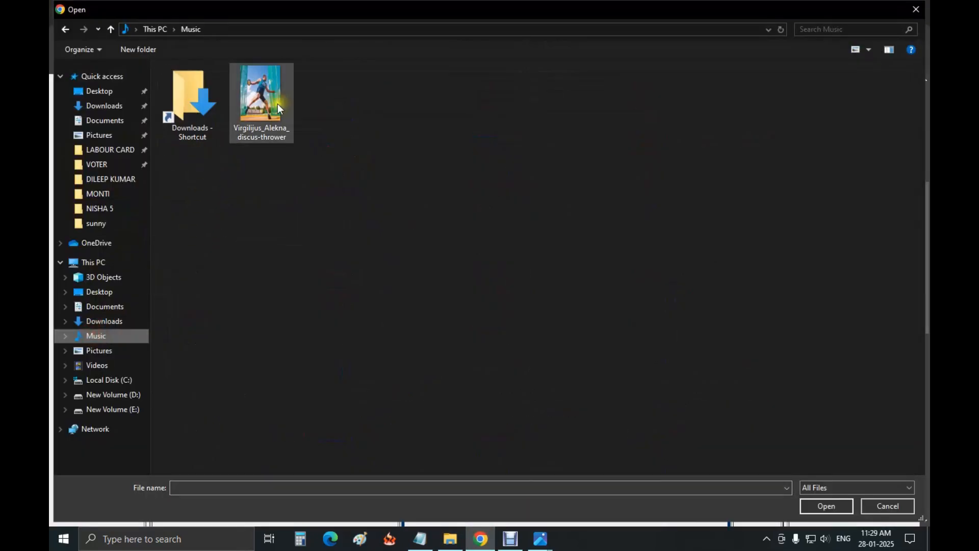
left_click(277, 103)
left_click(836, 503)
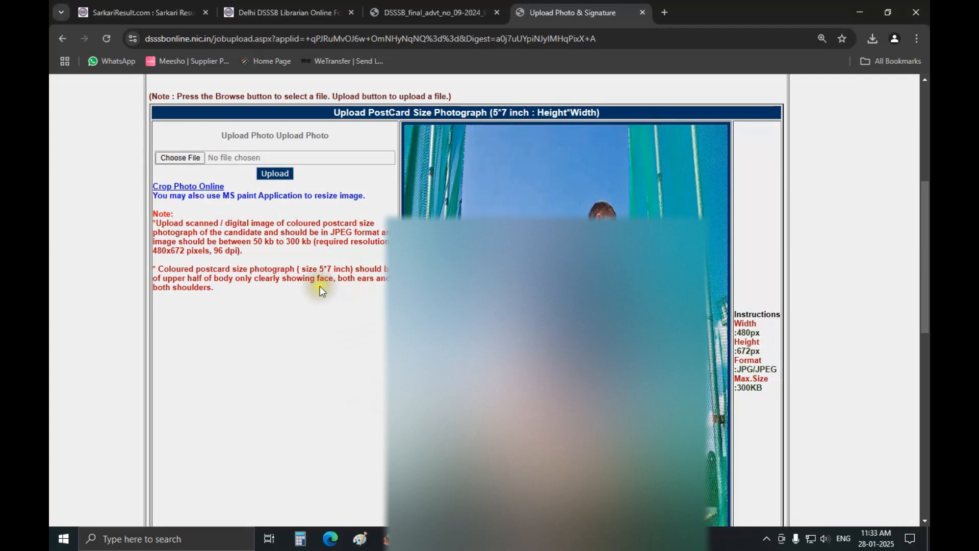
left_click(195, 160)
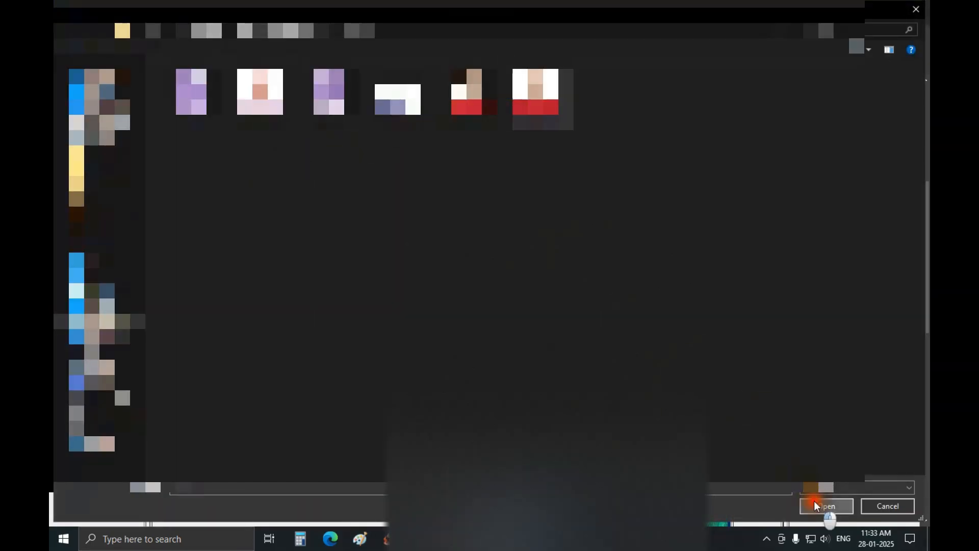
left_click(814, 500)
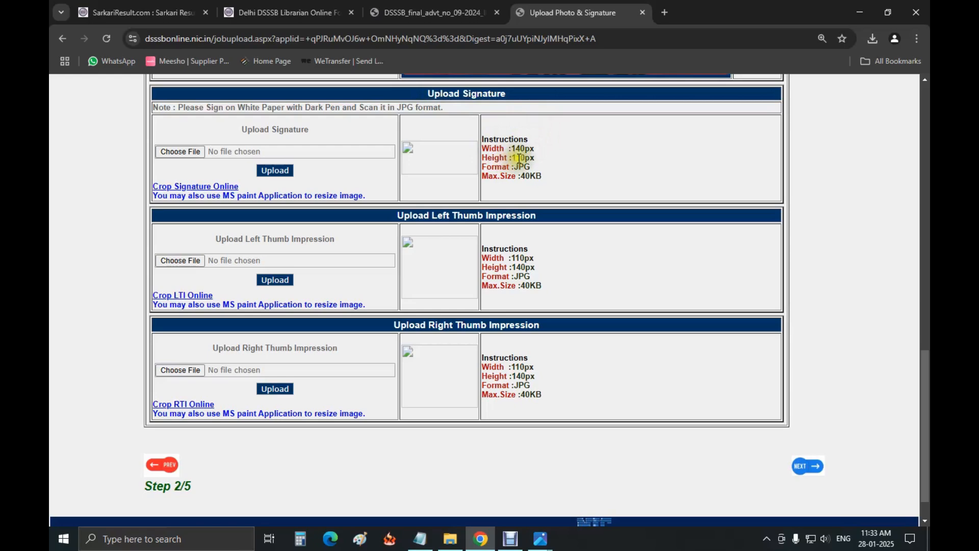
Review the signature size rules, then upload the signature file ('SIGNA') and both thumb impressions
mouse_move(514, 157)
left_mouse_down()
mouse_move(532, 159)
mouse_move(524, 167)
left_mouse_up()
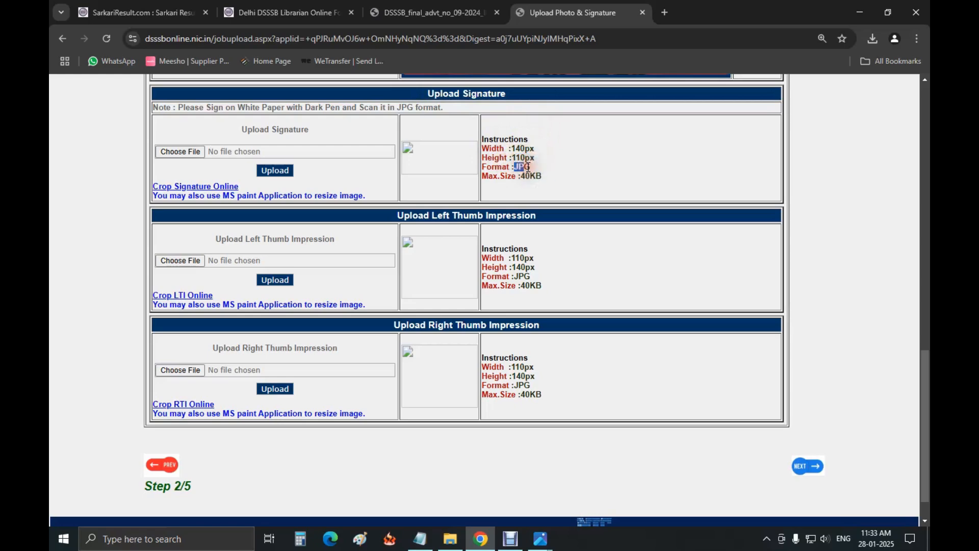
left_click(527, 180)
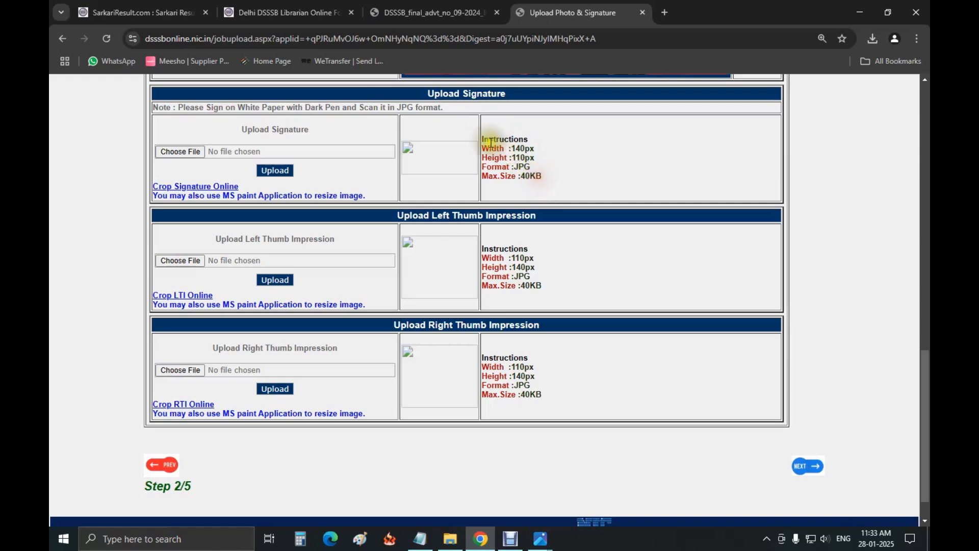
mouse_move(484, 135)
left_mouse_down()
mouse_move(476, 131)
mouse_move(544, 186)
left_mouse_up()
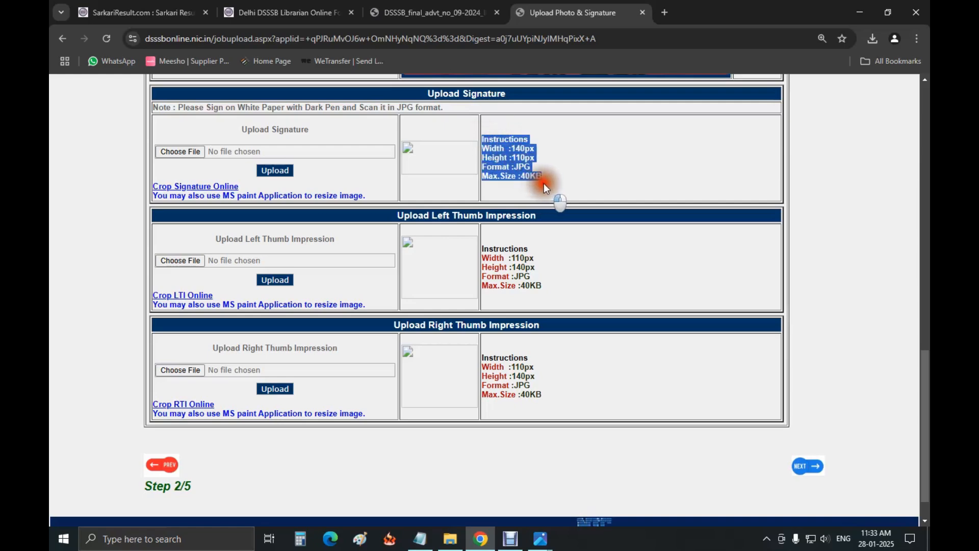
left_click(516, 149)
left_click_drag(484, 140, 546, 183)
left_click(191, 154)
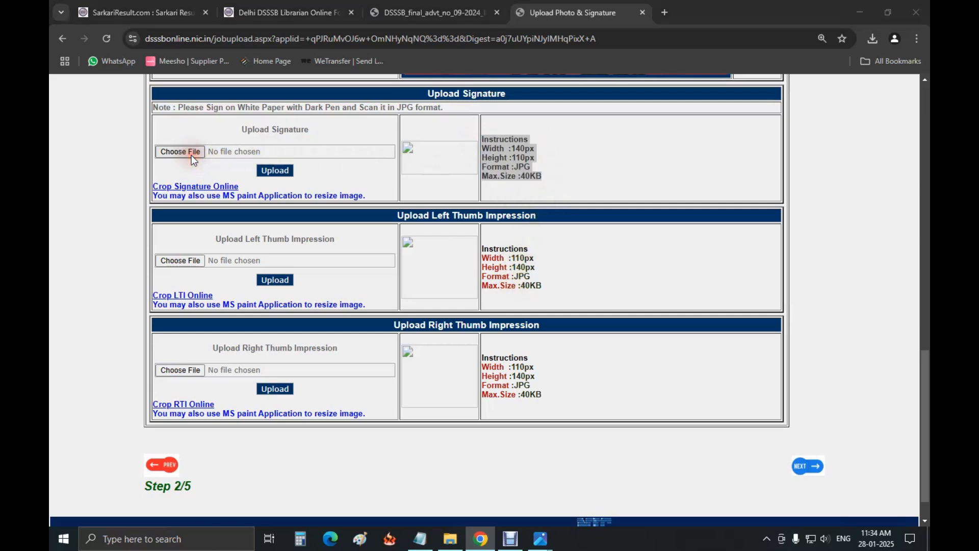
type("SIGNA")
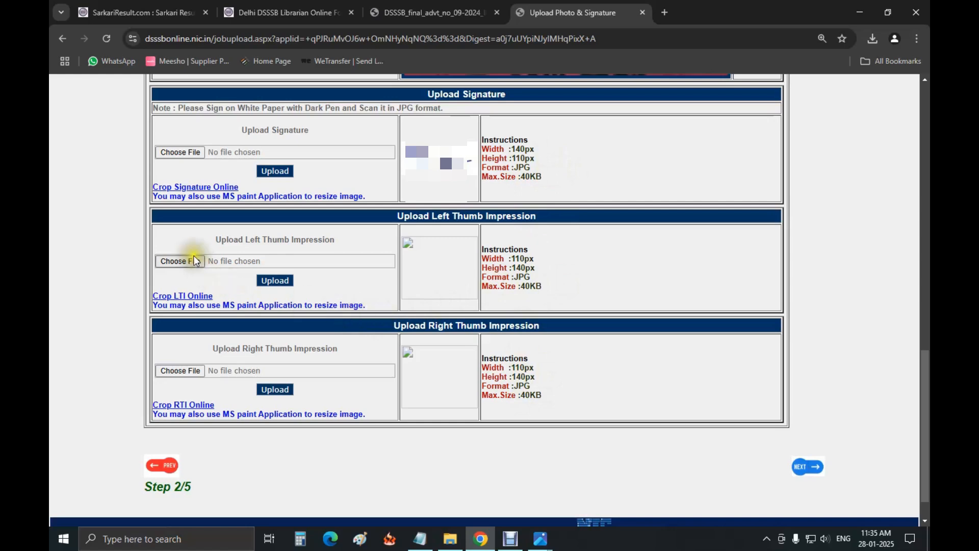
scroll(191, 262, "down", 1)
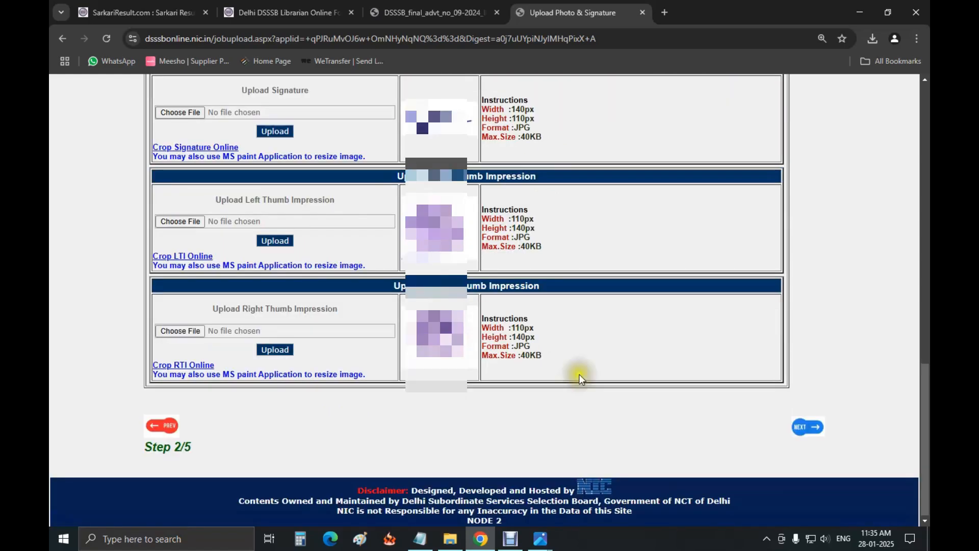
Tick Delhi District Court and Family Courts Librarian posts, checking vacancies in the advertisement PDF
left_click(808, 427)
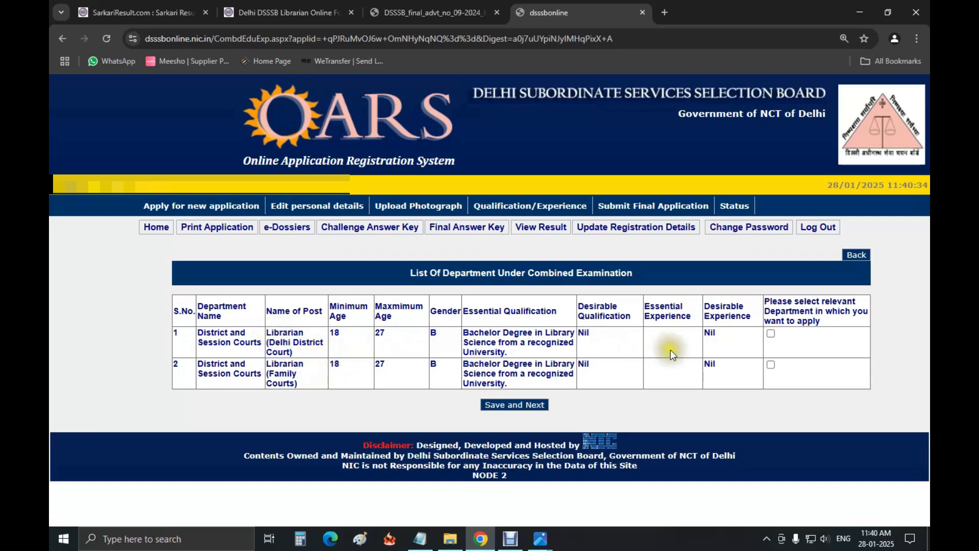
left_click(771, 334)
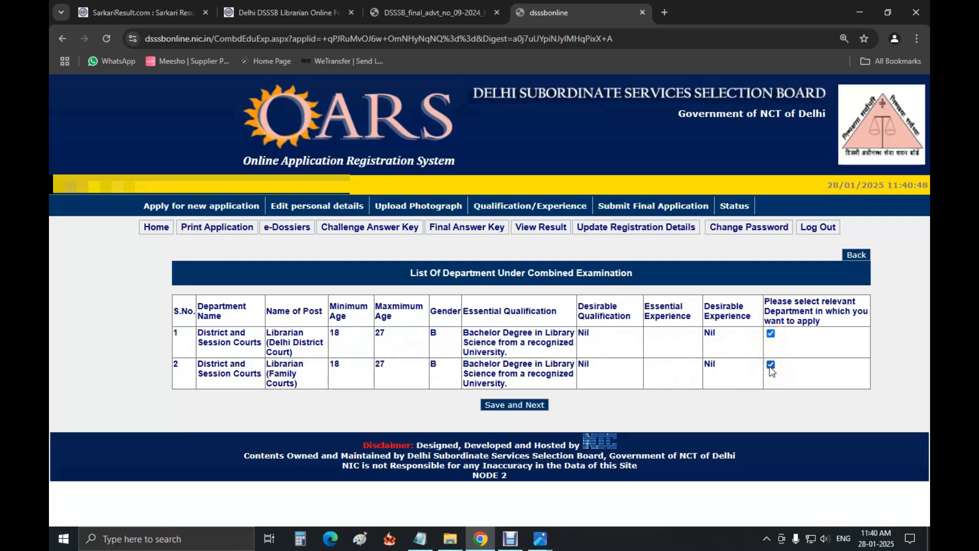
left_click(449, 11)
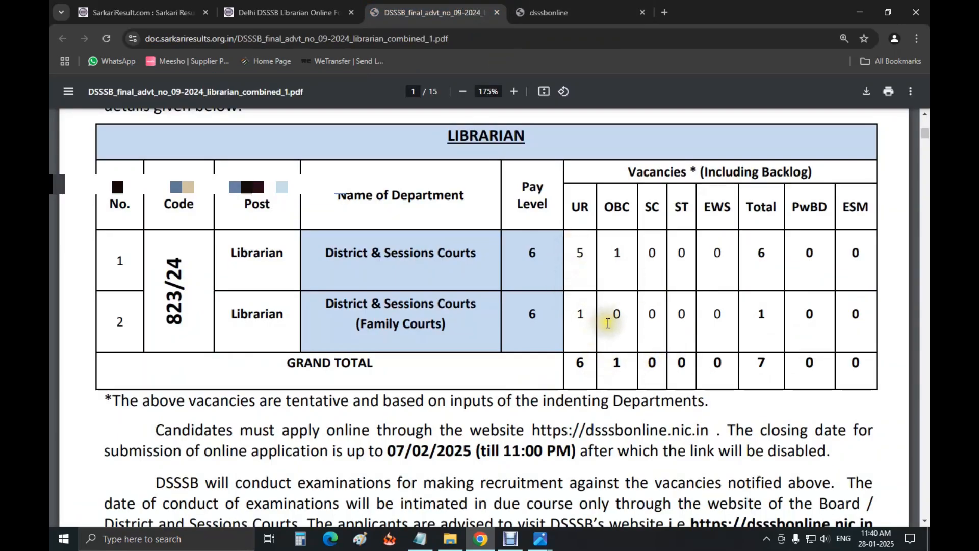
left_click_drag(646, 247, 655, 294)
key("ctrl+Tab")
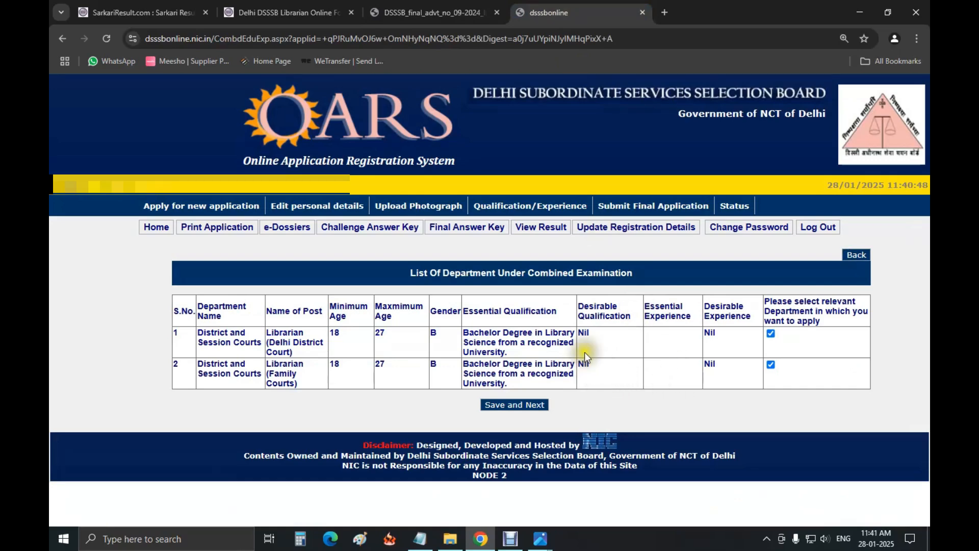
key("ctrl+shift+Tab")
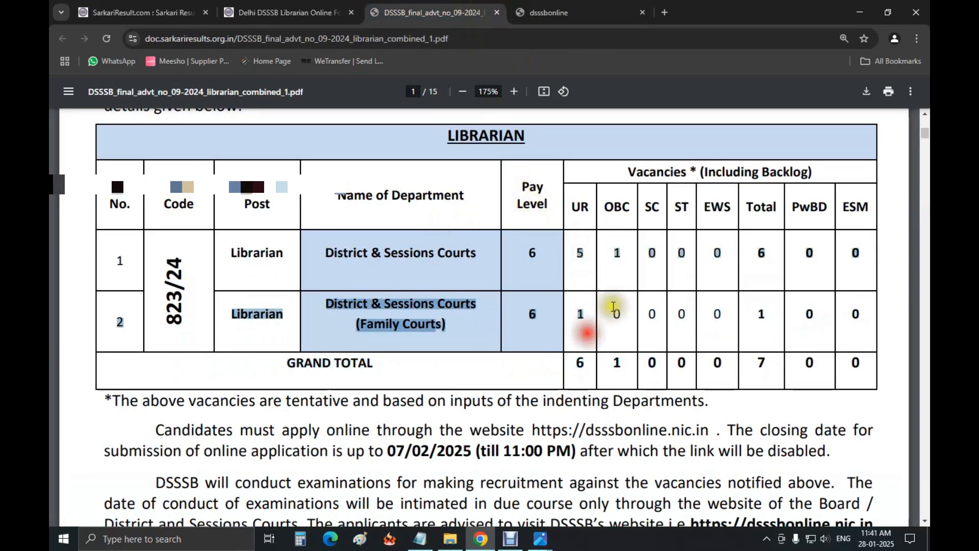
key("ctrl+Tab")
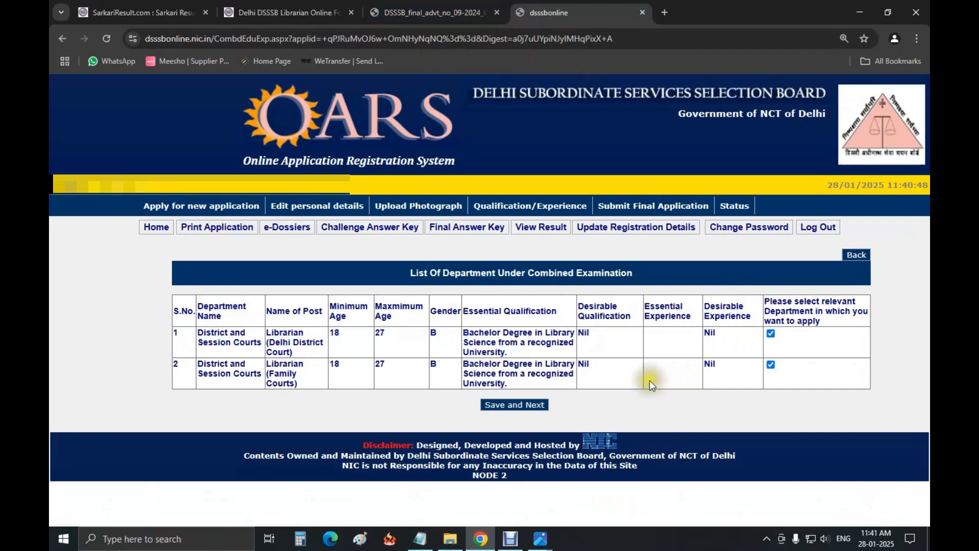
Save the departments, pick Delhi District Court, and choose Bachelor Degree in Library Science
left_click(521, 404)
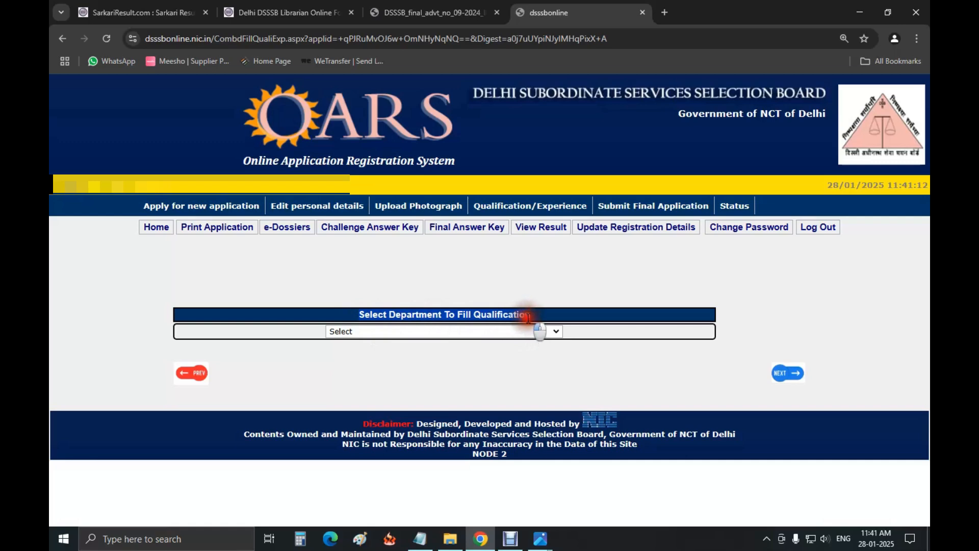
left_click(491, 332)
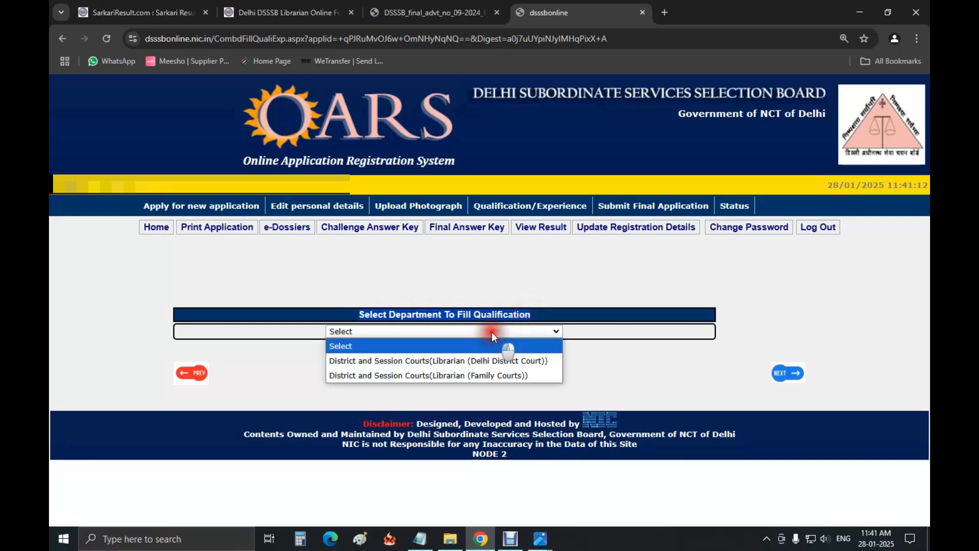
left_click(501, 362)
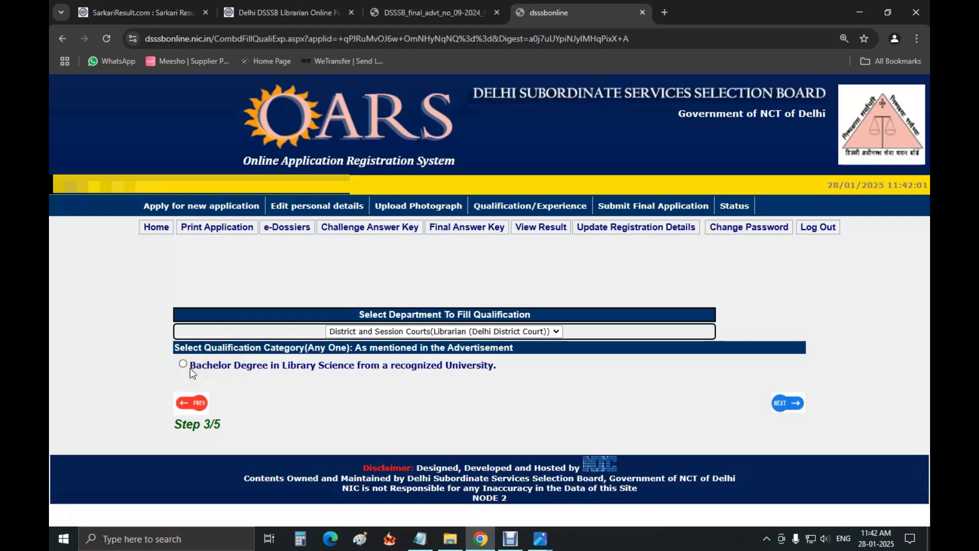
left_click_drag(192, 366, 493, 368)
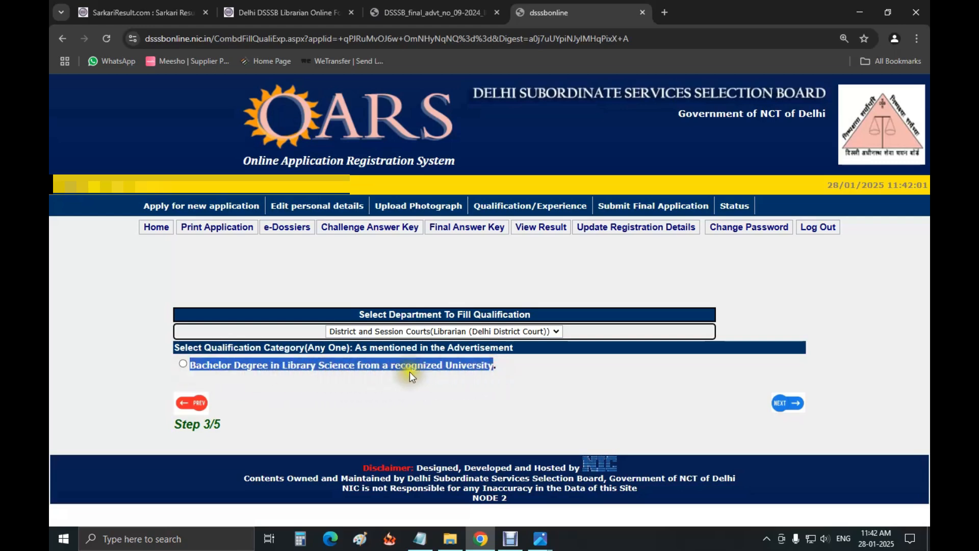
left_click(182, 365)
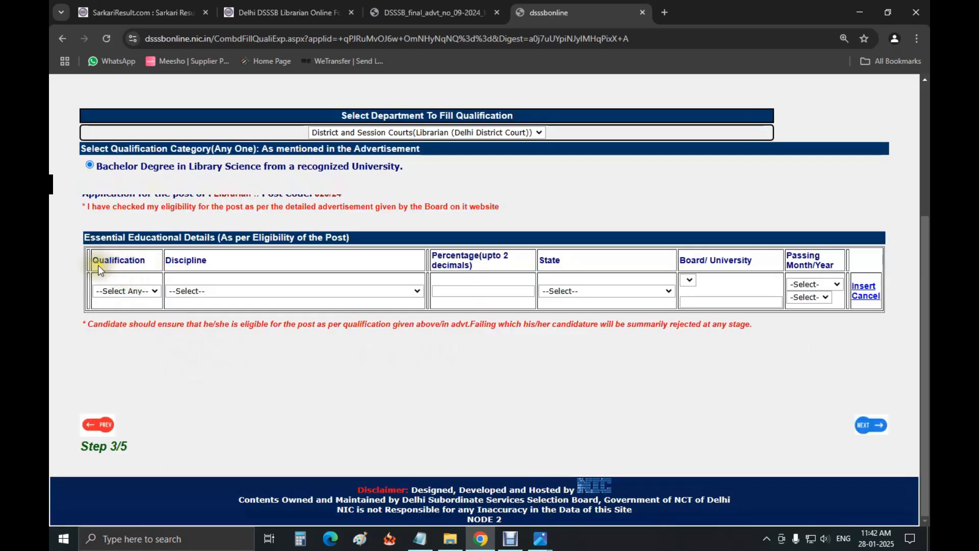
Set qualification Graduation, discipline Bachelor Degree in Library Science, and percentage 61
left_click(128, 292)
left_click(114, 320)
left_click_drag(137, 261, 185, 265)
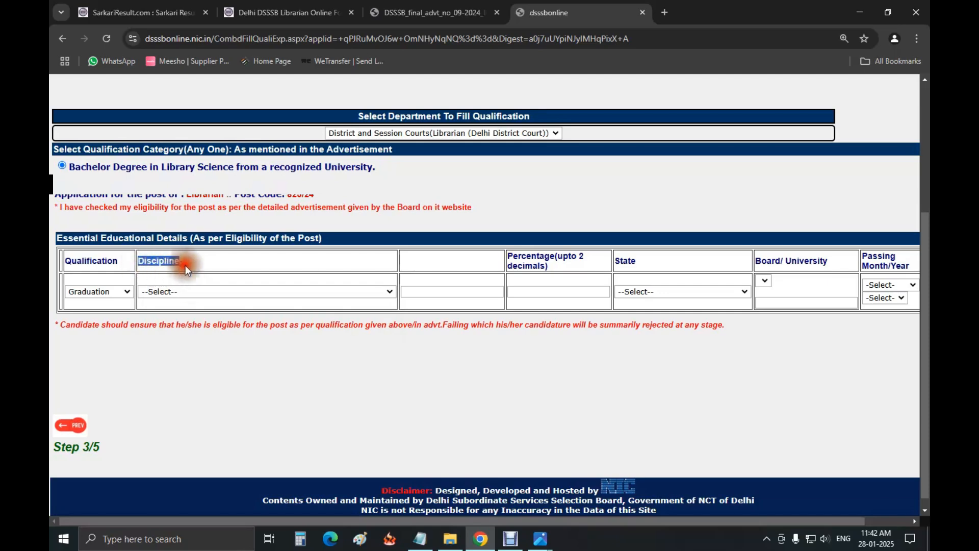
left_click(183, 292)
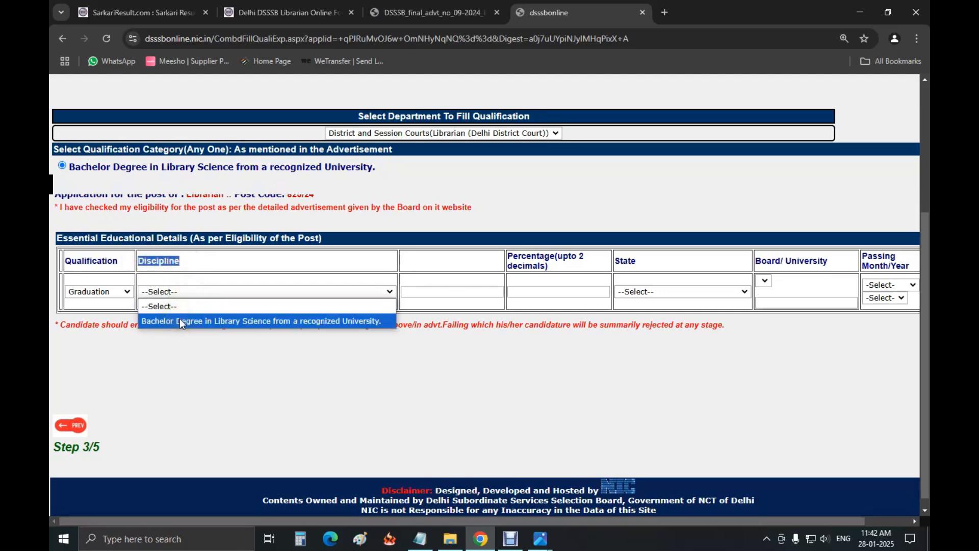
left_click(180, 320)
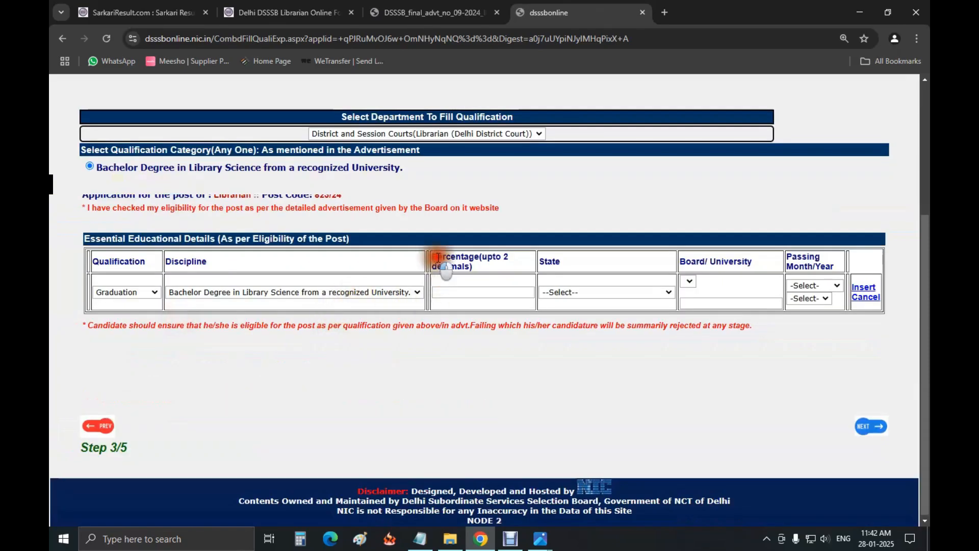
left_click(501, 292)
type("61")
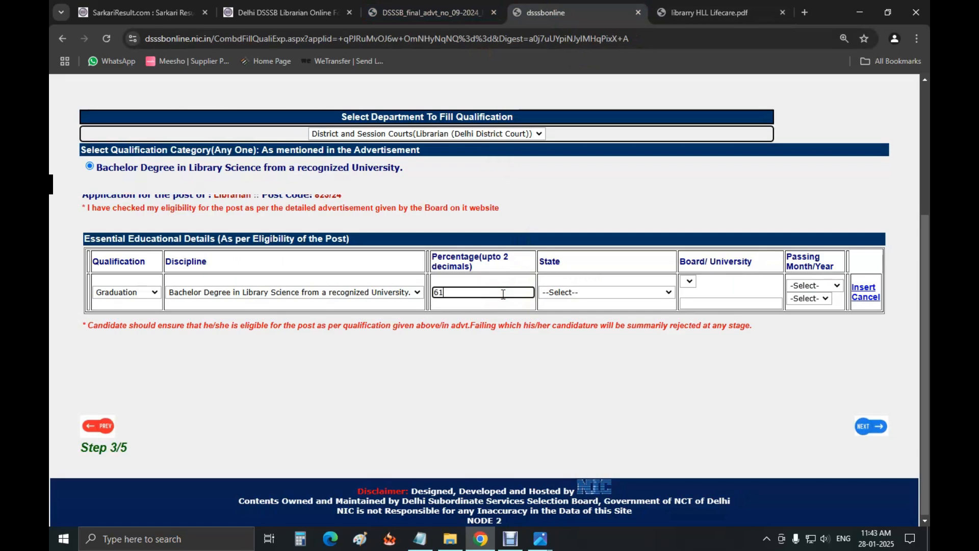
Set state DELHI and board Others with Indira Gandhi National university as the name
left_click(552, 294)
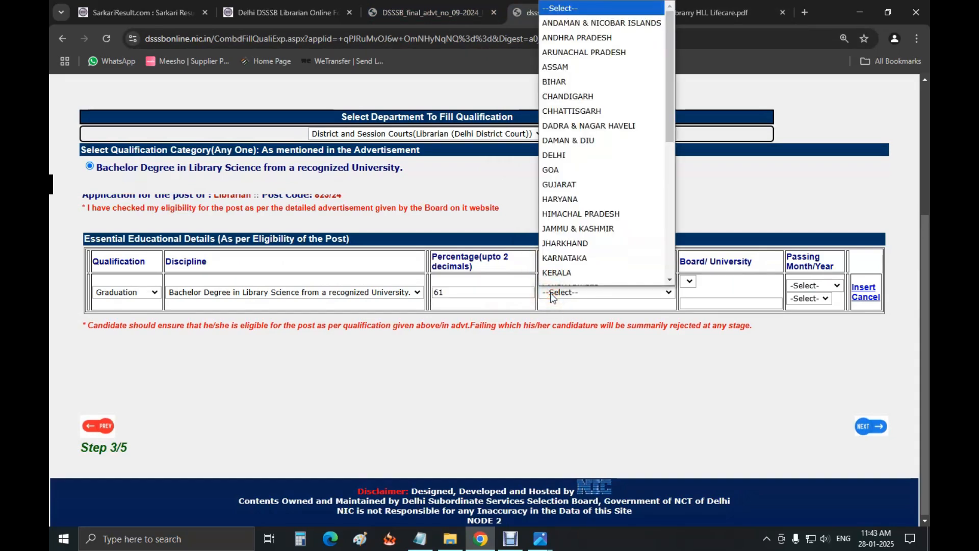
left_click(556, 149)
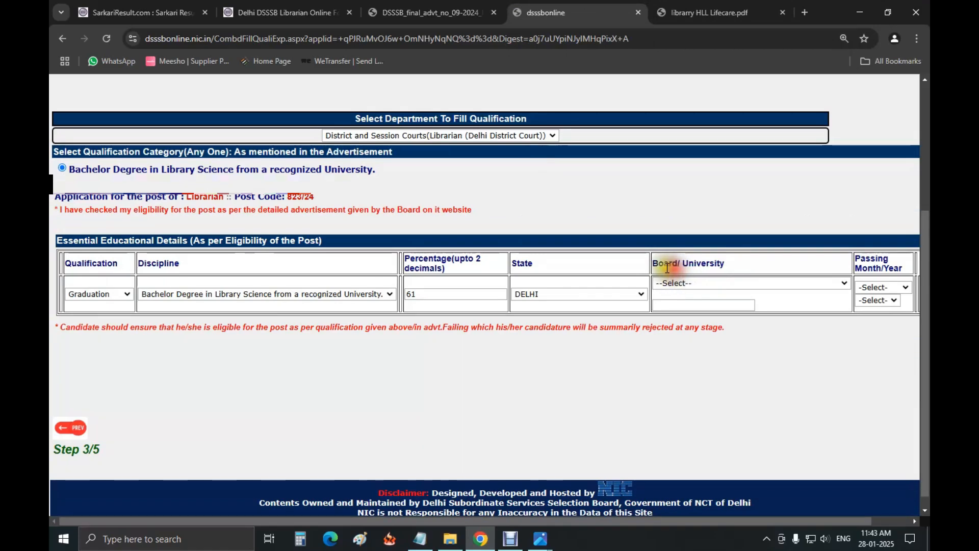
left_click_drag(652, 263, 697, 266)
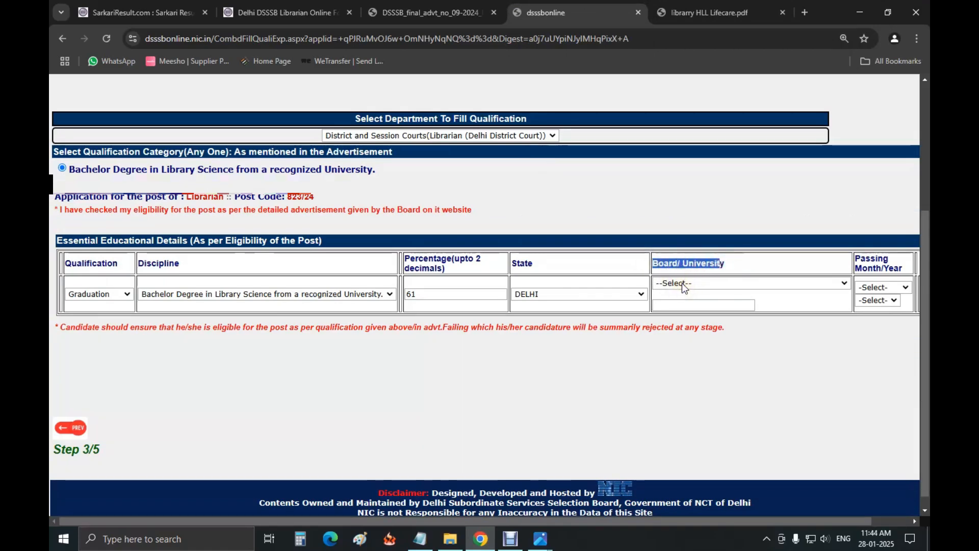
left_click(682, 285)
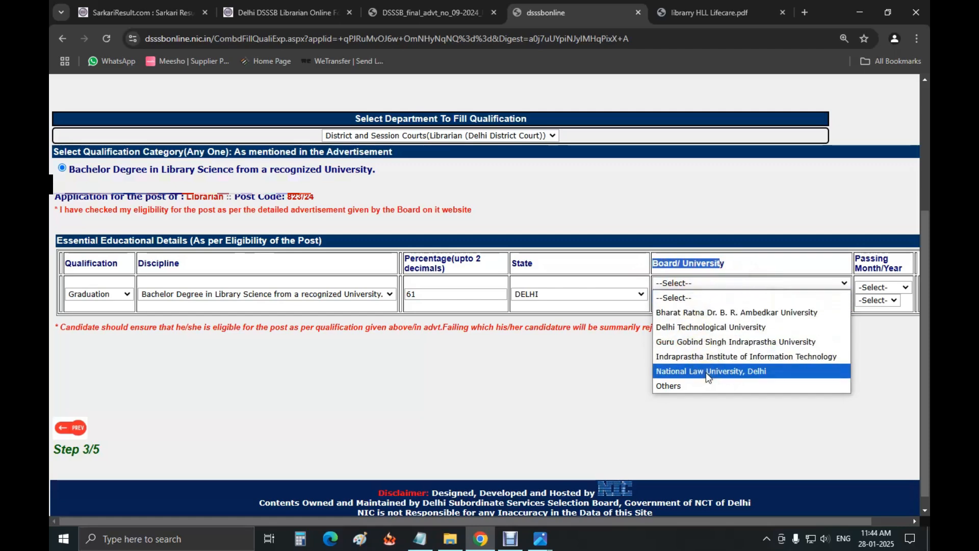
left_click(675, 383)
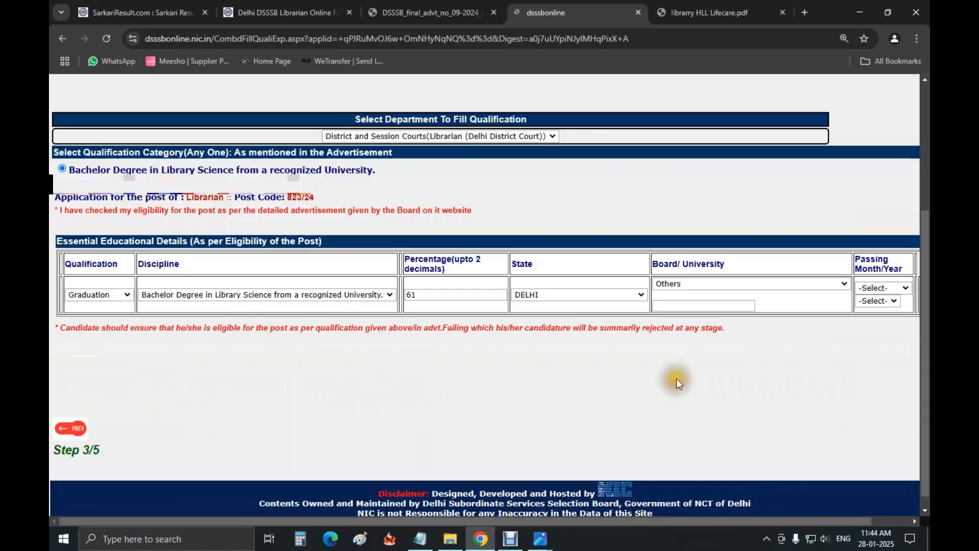
left_click(681, 305)
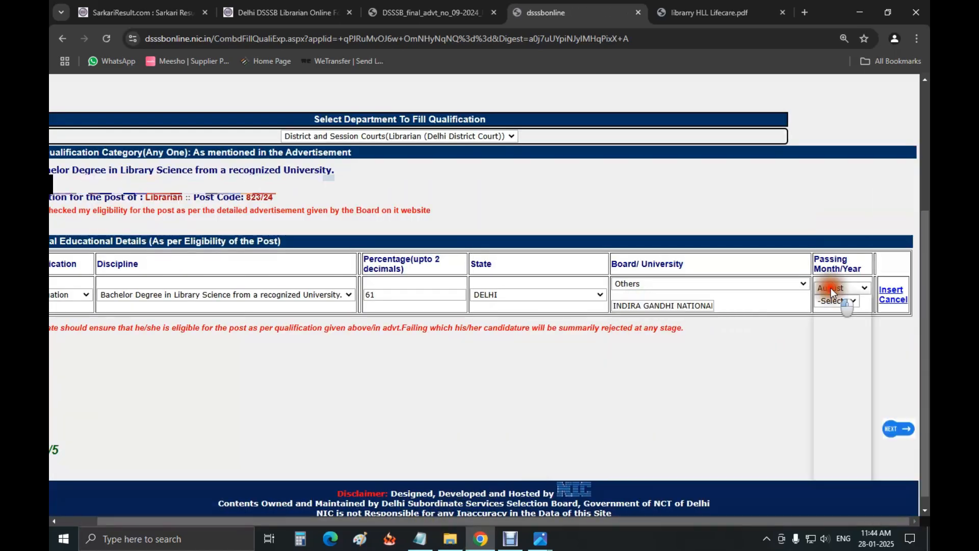
Set the passing date to August 2023
left_click(831, 288)
left_click(831, 305)
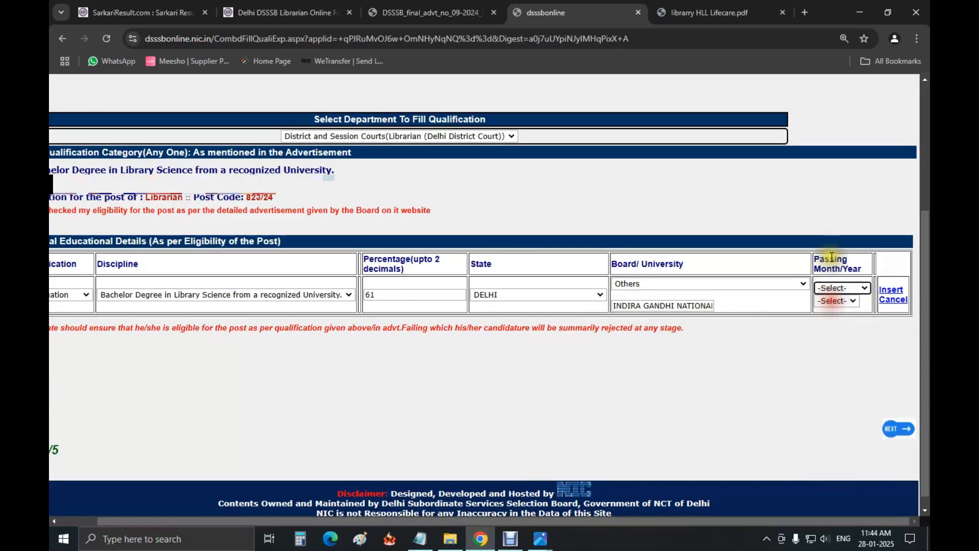
left_click(845, 288)
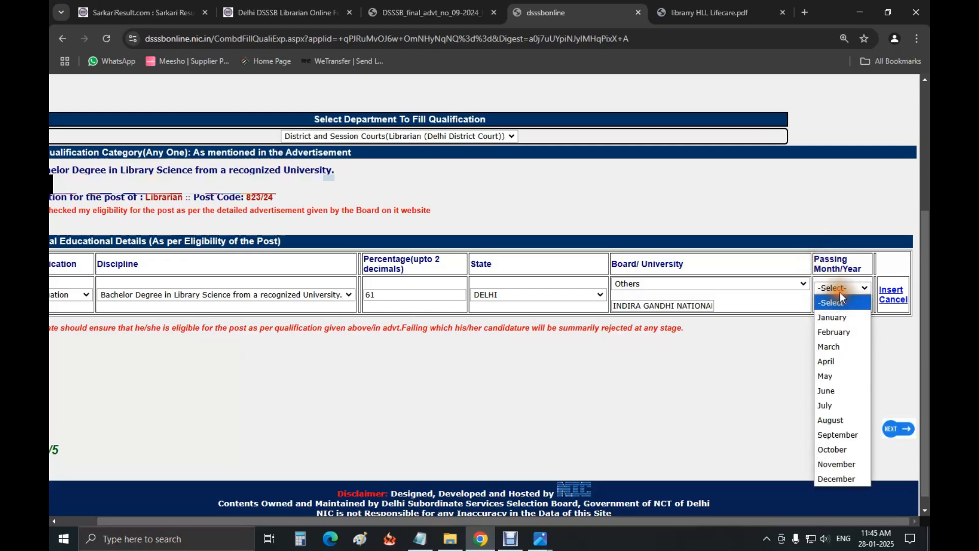
left_click(831, 423)
left_click(846, 301)
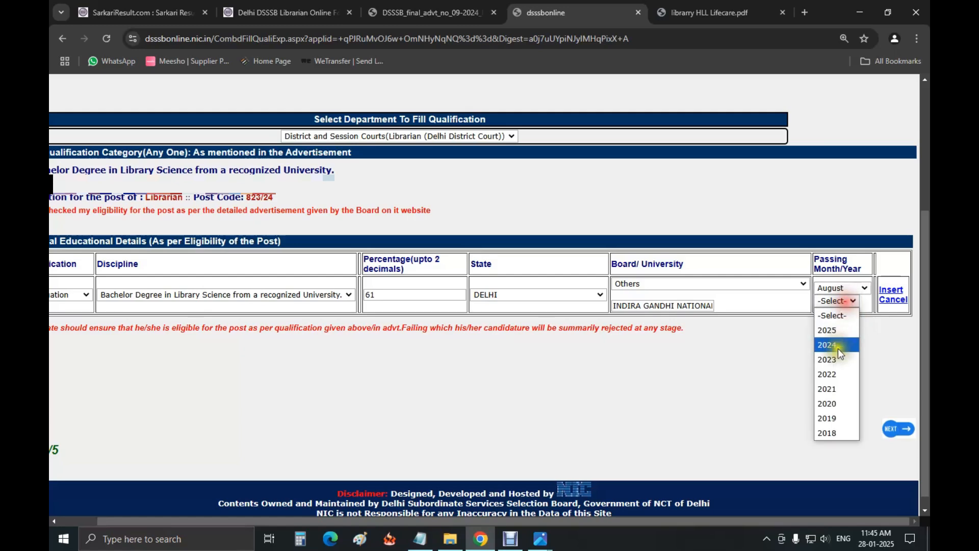
left_click(842, 353)
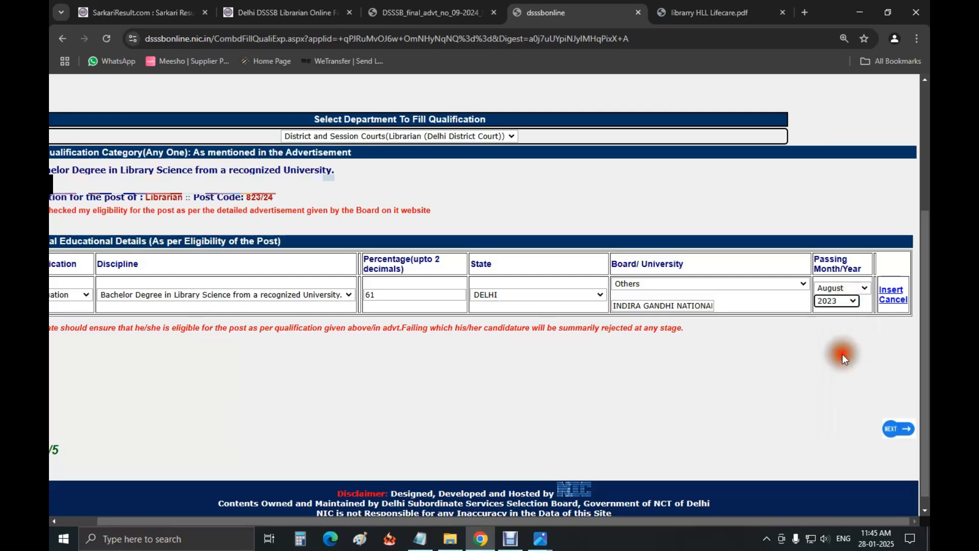
Insert the Delhi District Court graduation row and finally save the qualification details
left_click(892, 290)
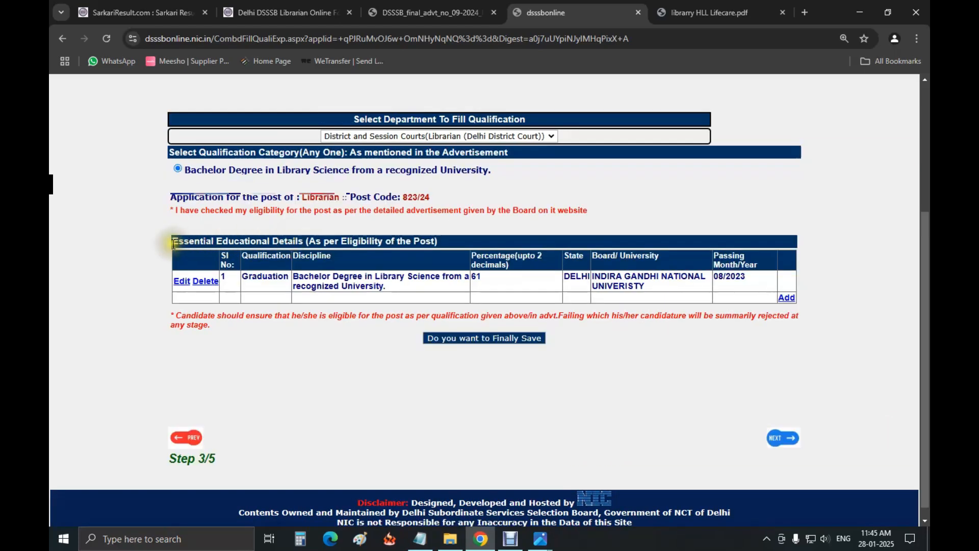
left_click_drag(173, 250, 748, 294)
left_click(749, 294)
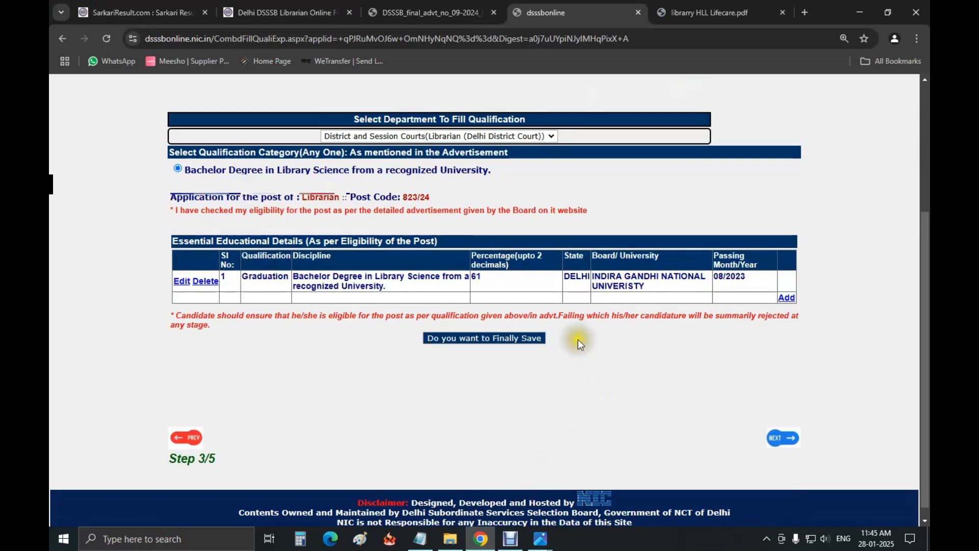
left_click(513, 338)
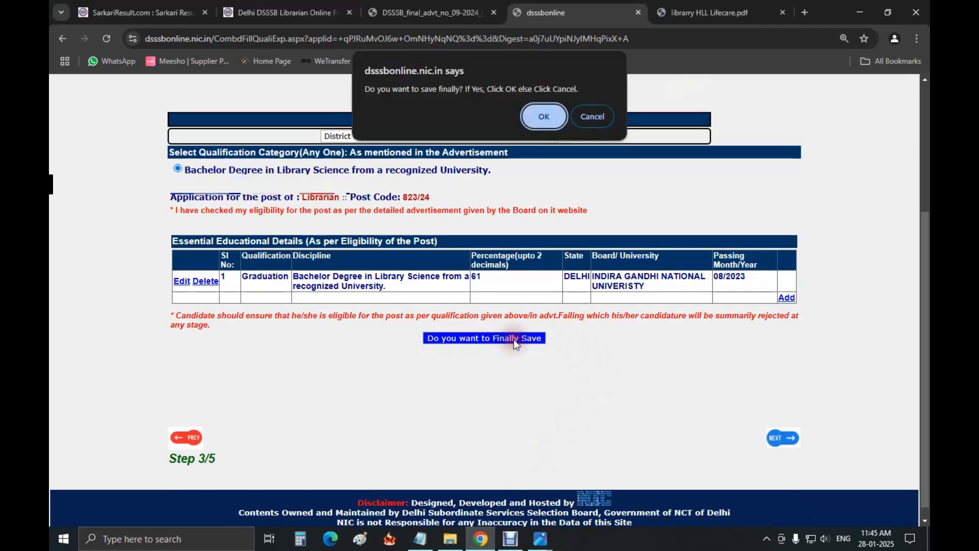
left_click(543, 112)
left_click(594, 127)
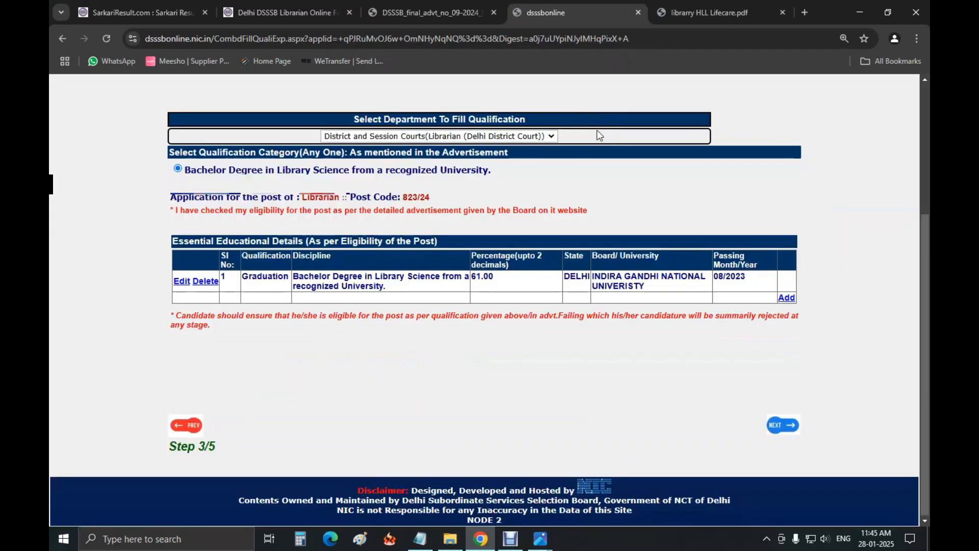
Switch the department being filled to Family Courts
left_click(513, 133)
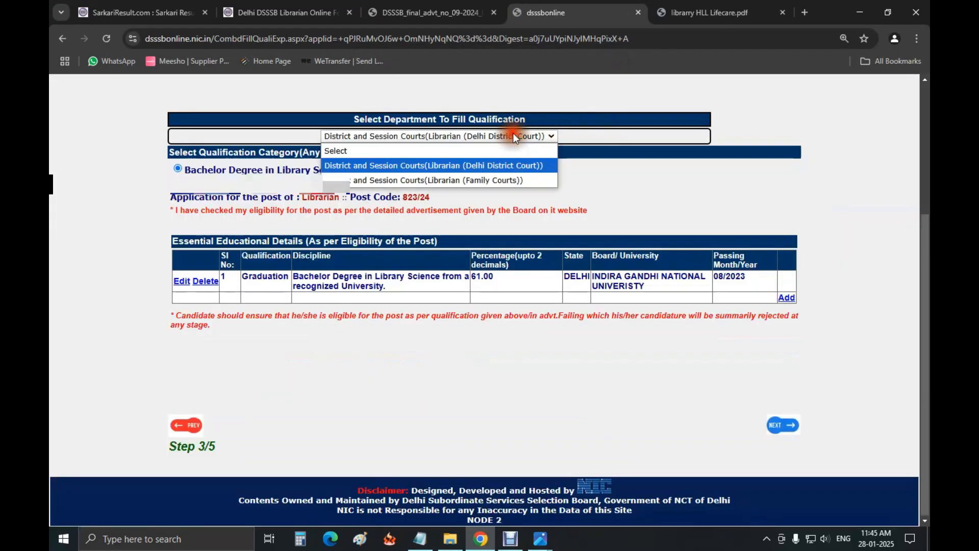
left_click(492, 185)
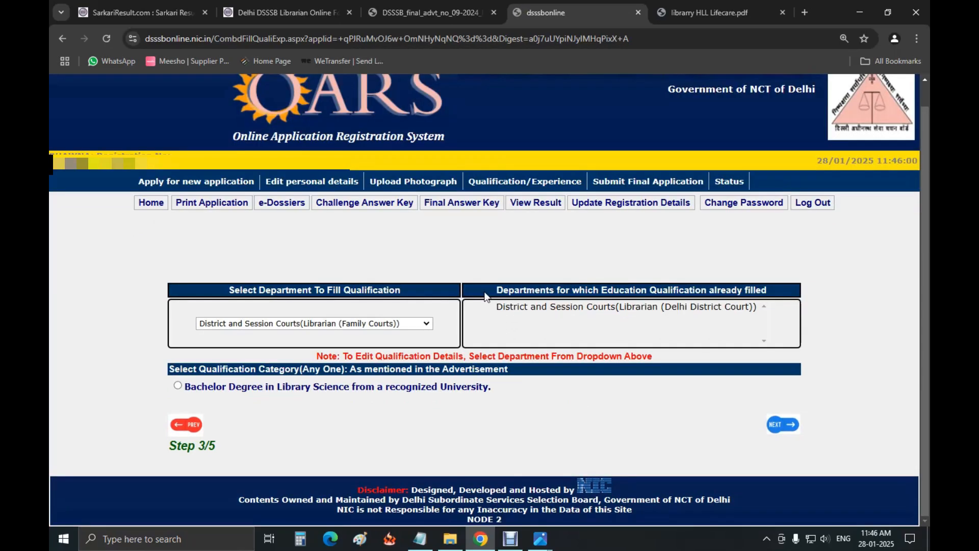
left_click(591, 304)
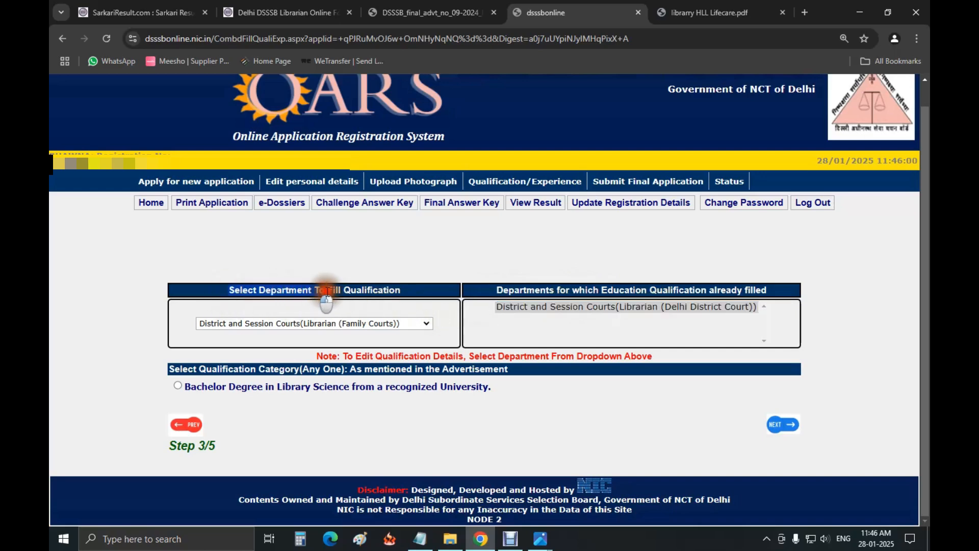
left_click(383, 324)
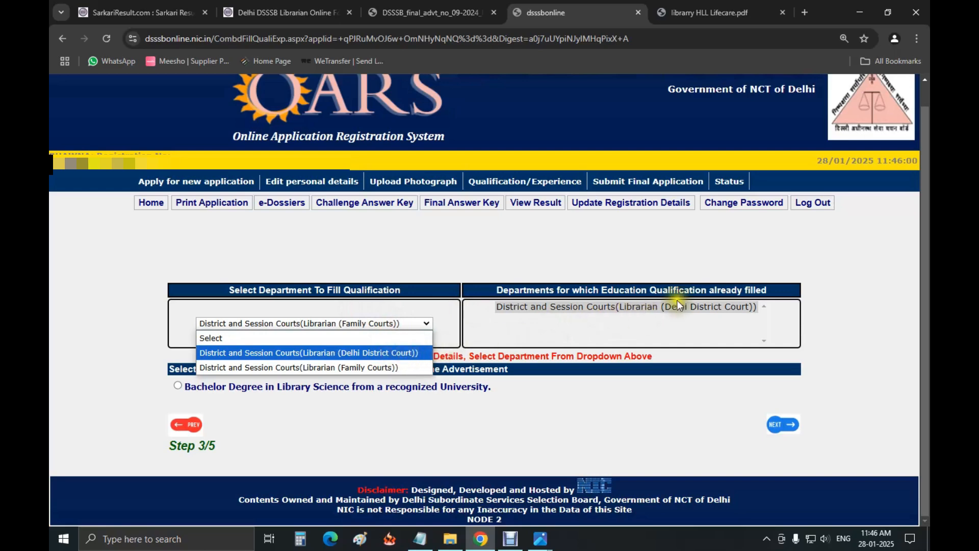
left_click(635, 316)
left_click(321, 325)
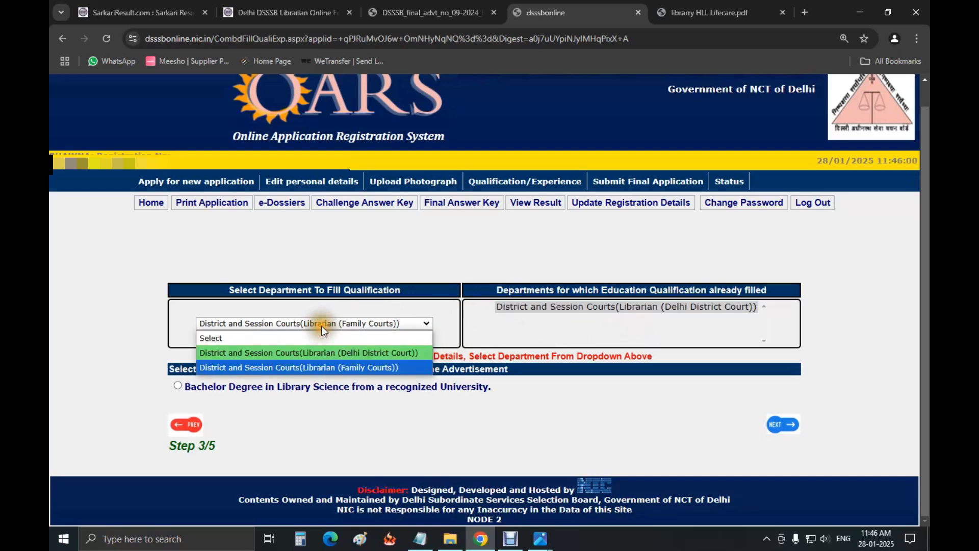
left_click(362, 366)
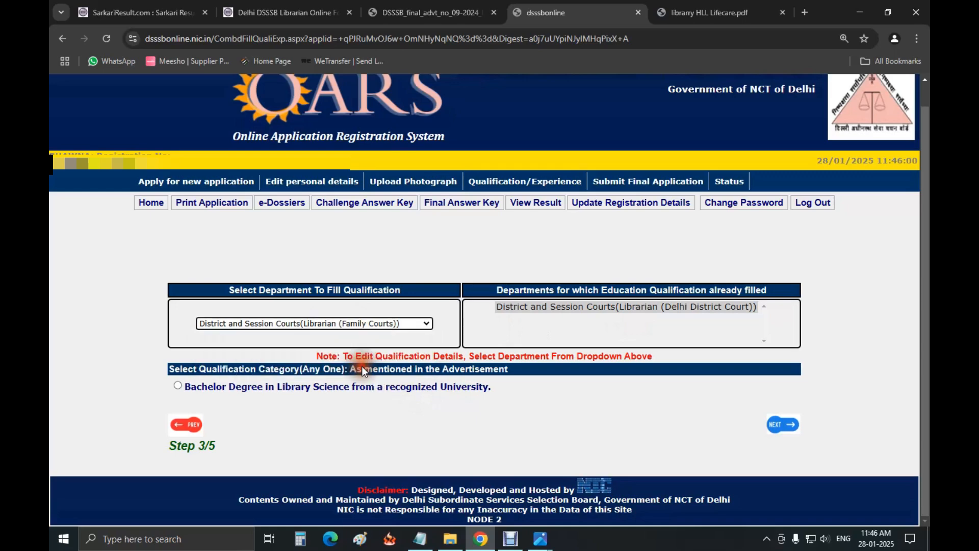
Enter Graduation in Bachelor Degree in Library Science with 61 percent, state DELHI
left_click(177, 386)
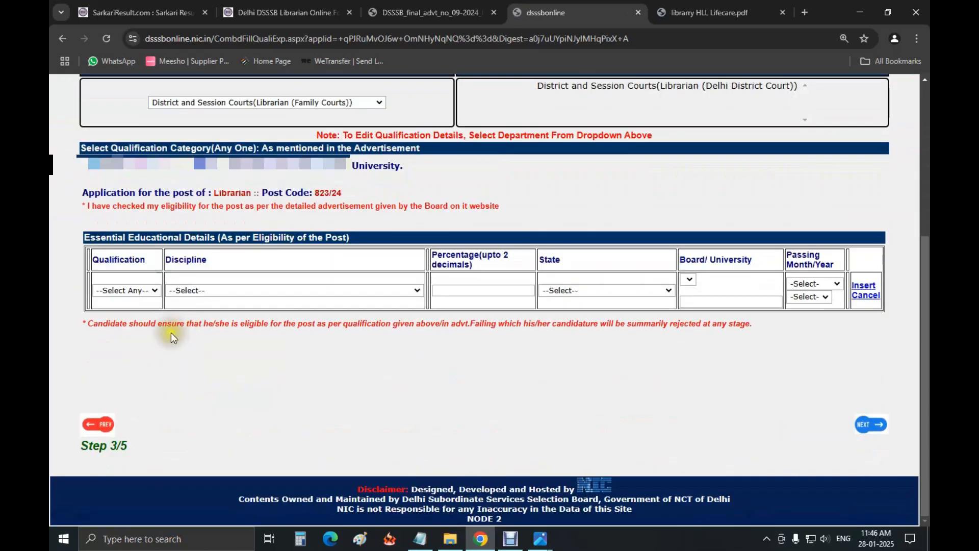
left_click(121, 293)
left_click(121, 317)
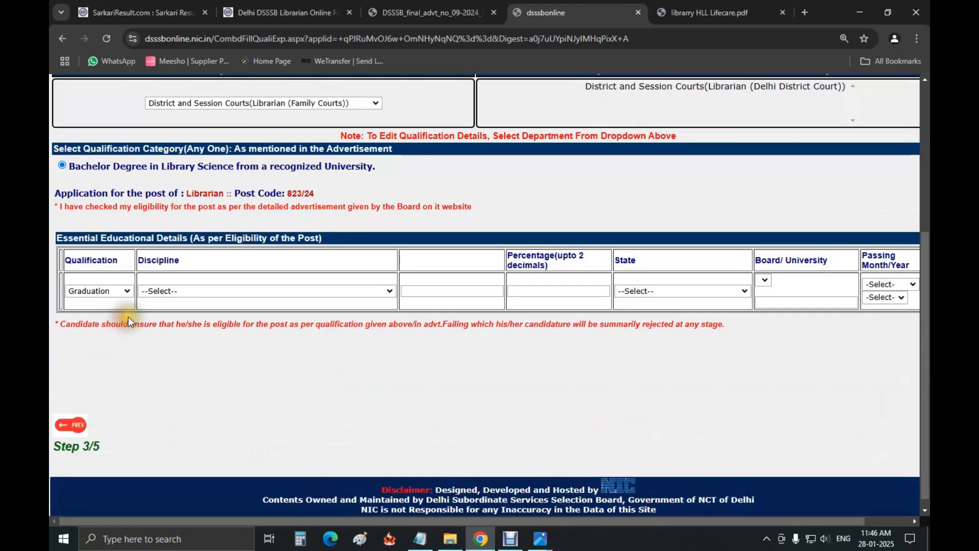
left_click(171, 295)
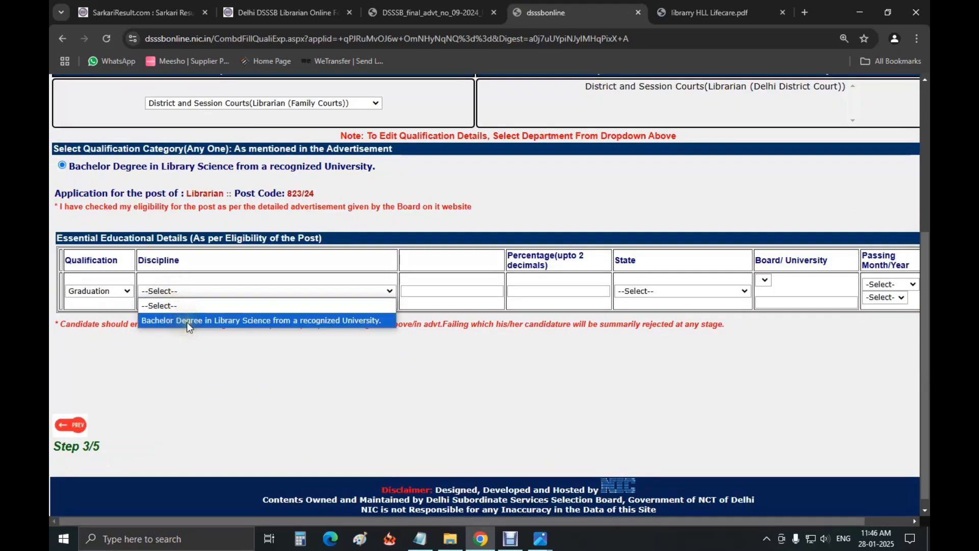
left_click(187, 320)
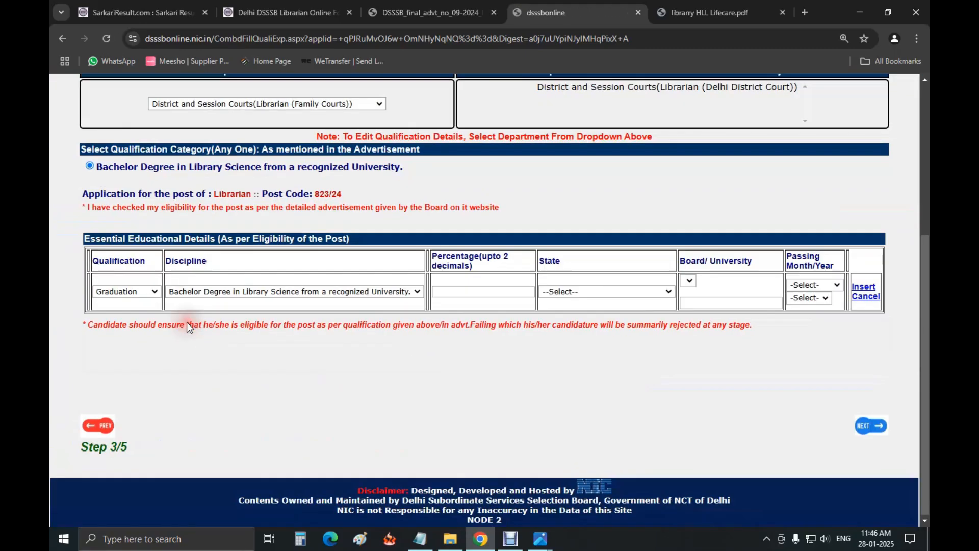
left_click(447, 294)
type("61")
left_click(559, 293)
left_click(558, 296)
left_click(558, 296)
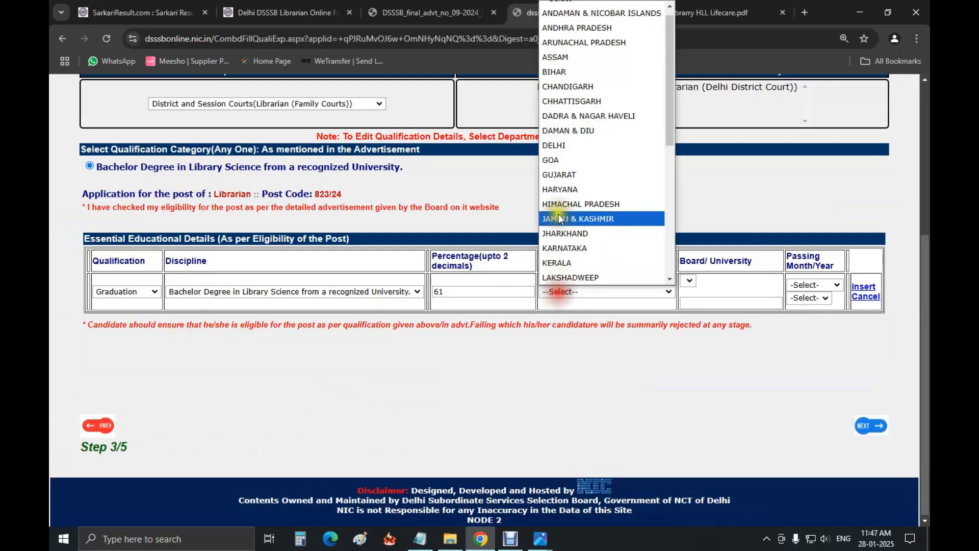
left_click(561, 147)
Set board to Others, passing date August 2023, and insert the qualification row
left_click_drag(657, 262, 715, 261)
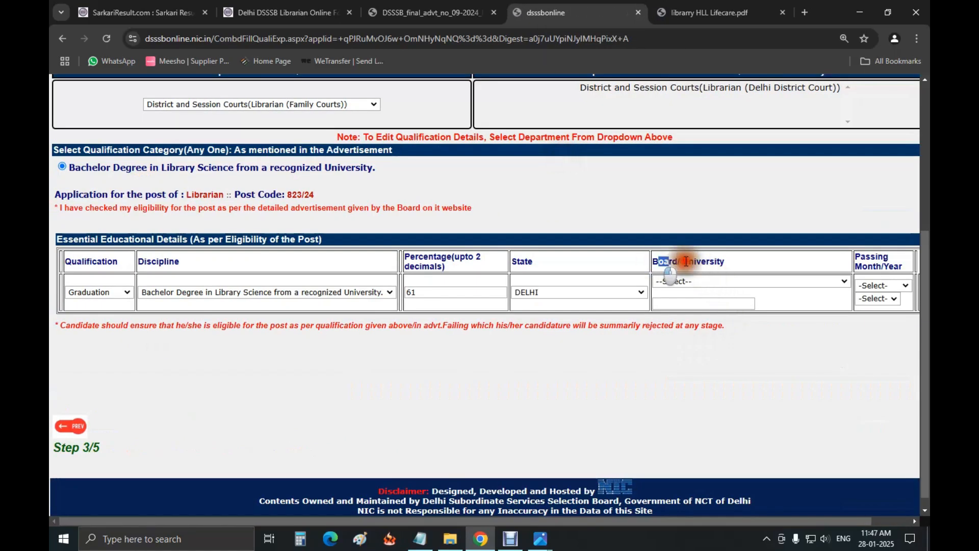
left_click(680, 282)
left_click(668, 383)
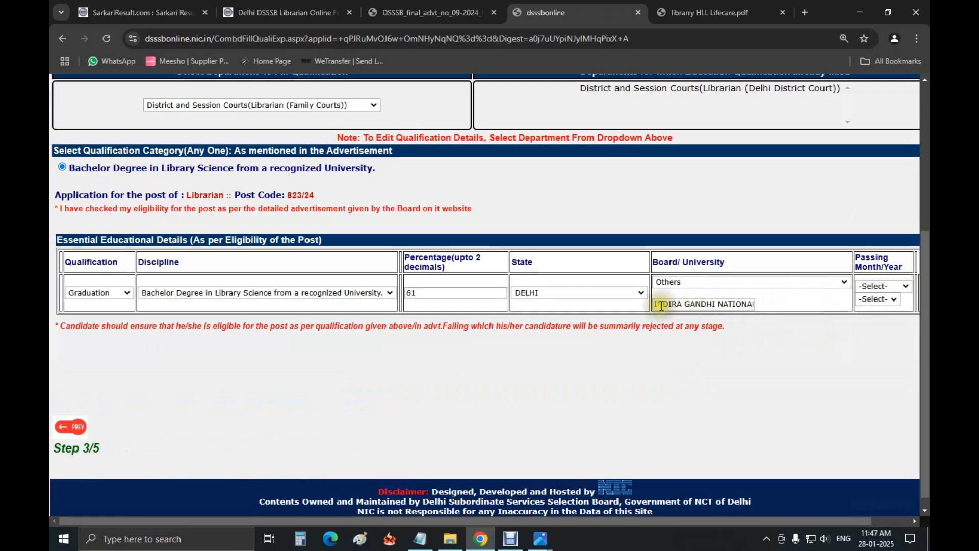
left_click(871, 286)
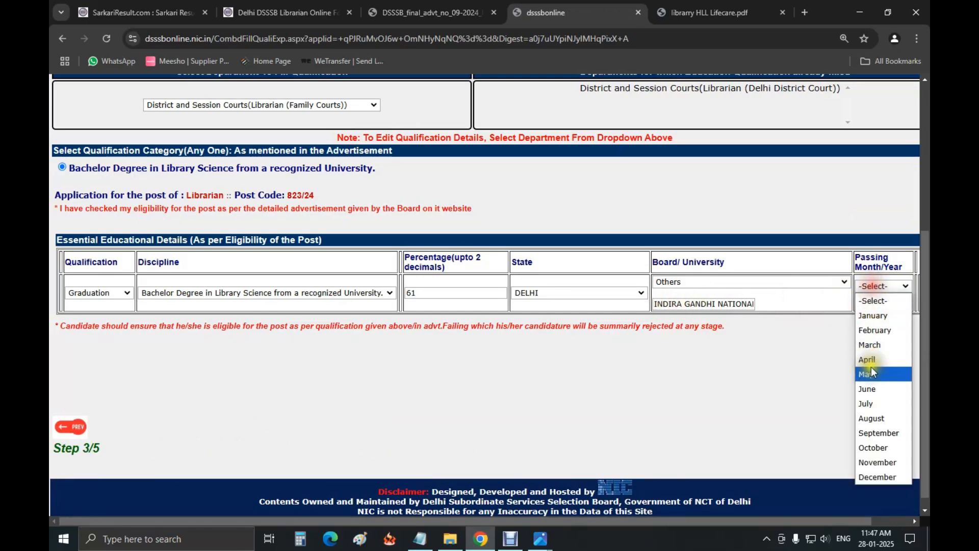
left_click(866, 417)
left_click(877, 299)
left_click(878, 328)
key("ctrl+minus")
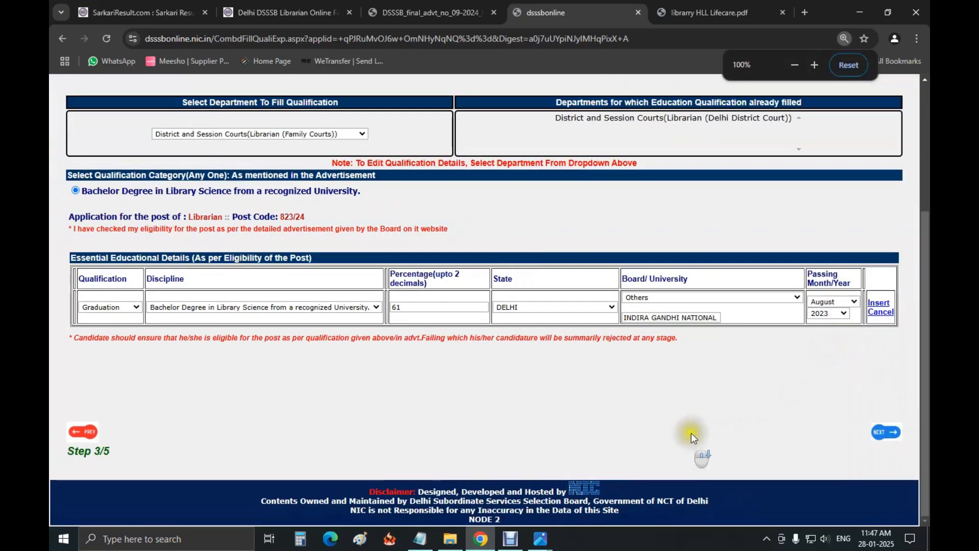
left_click(878, 302)
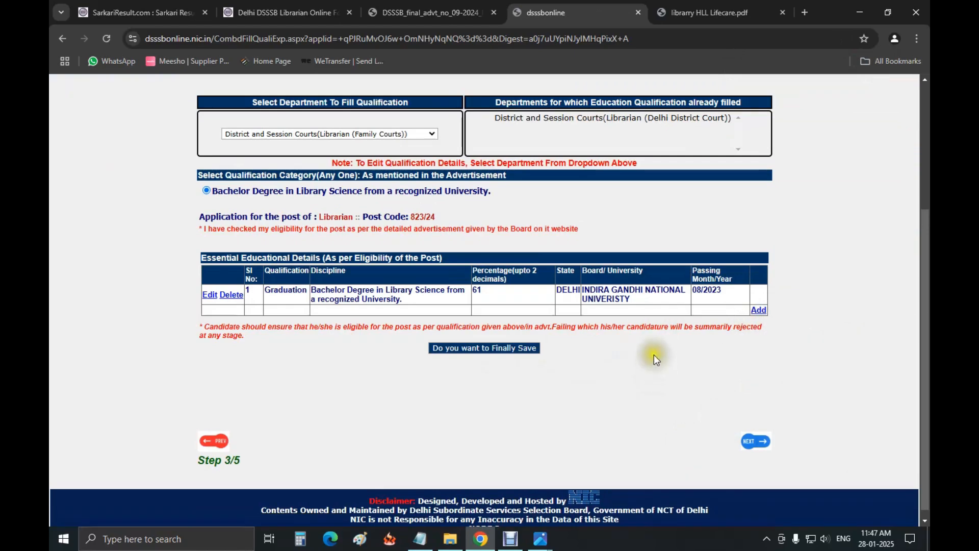
Finally save the Family Courts qualification details and continue to the application review
key("ctrl+plus")
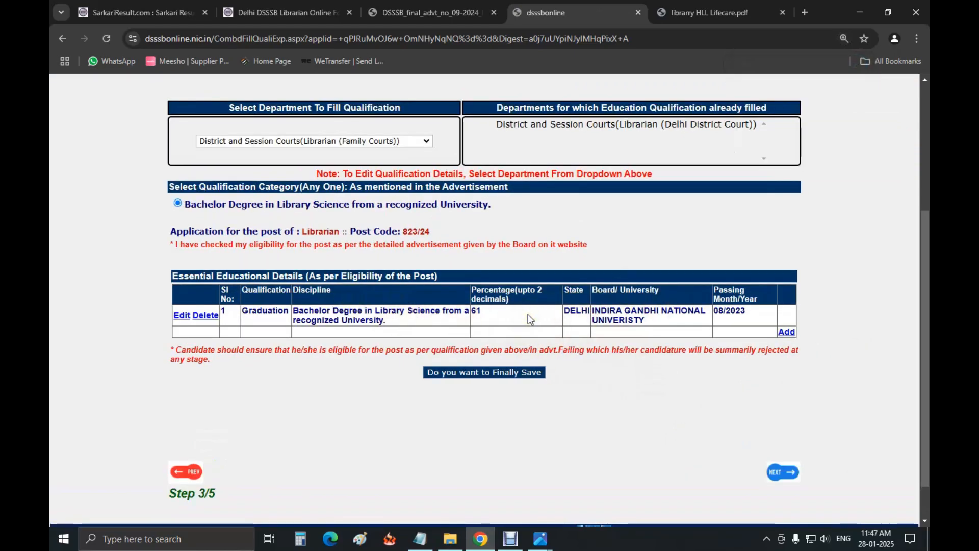
left_click(500, 371)
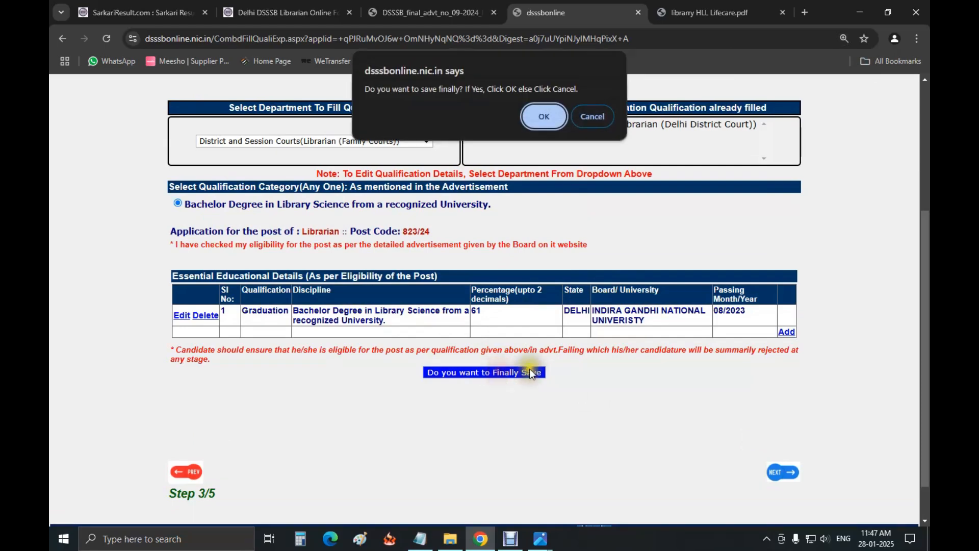
left_click(554, 118)
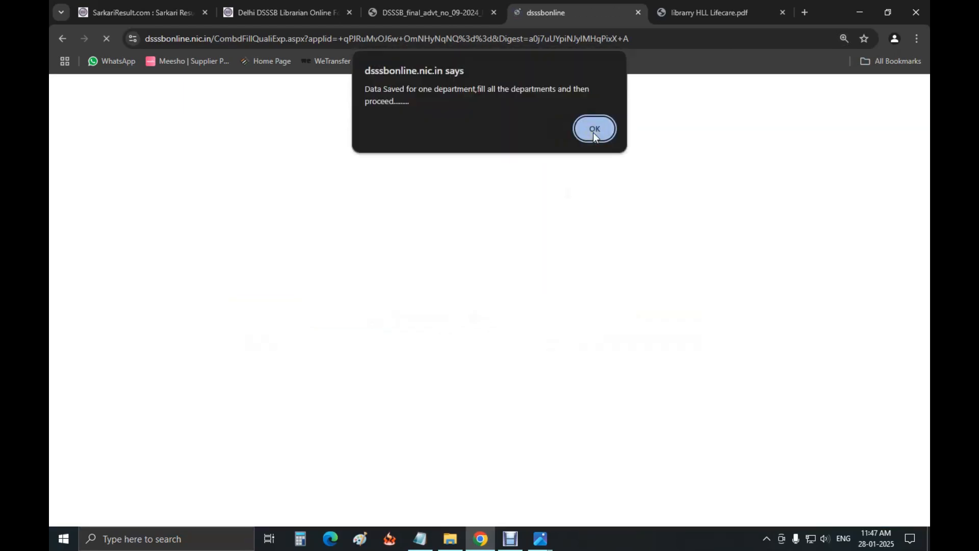
left_click(592, 129)
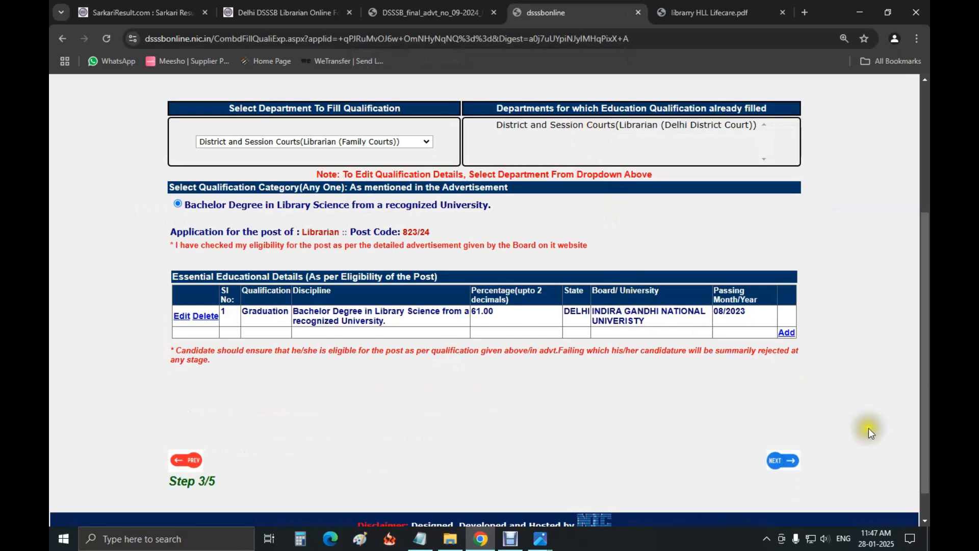
left_click(778, 460)
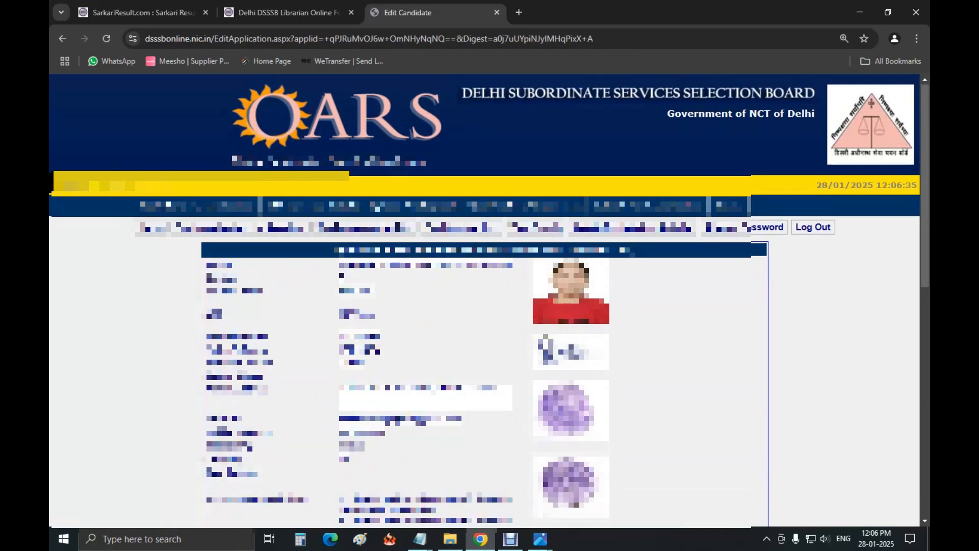
Tick both declarations and submit the final Librarian 823/24 application
scroll(544, 338, "down", 15)
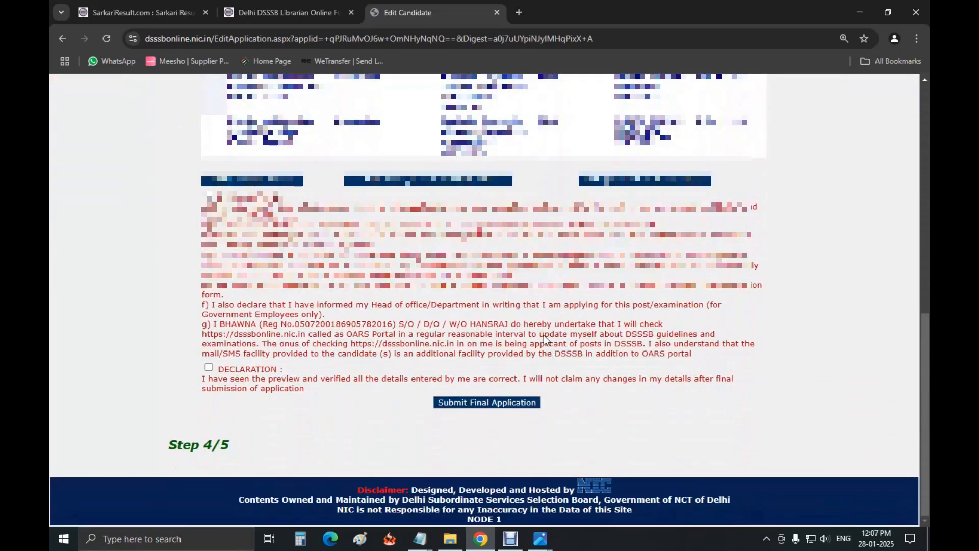
left_click(209, 194)
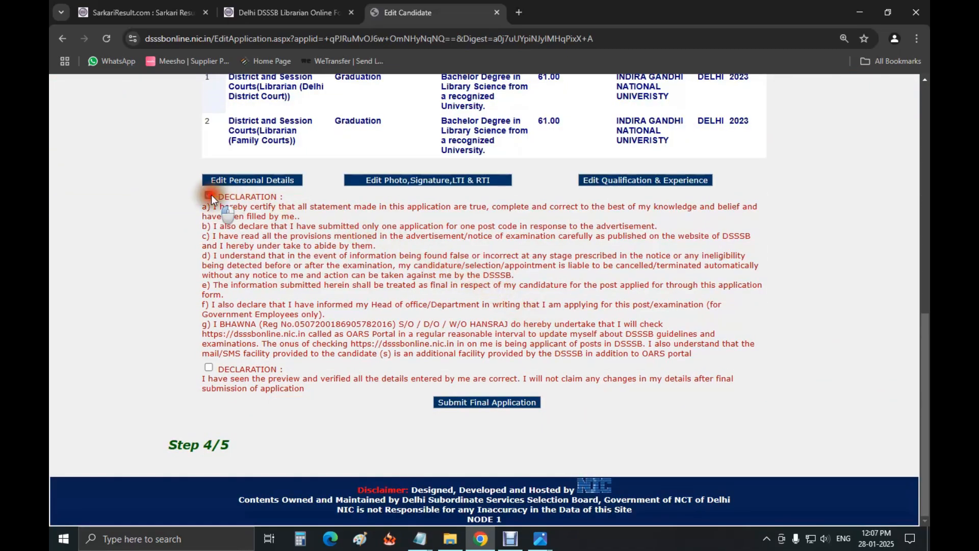
left_click(208, 367)
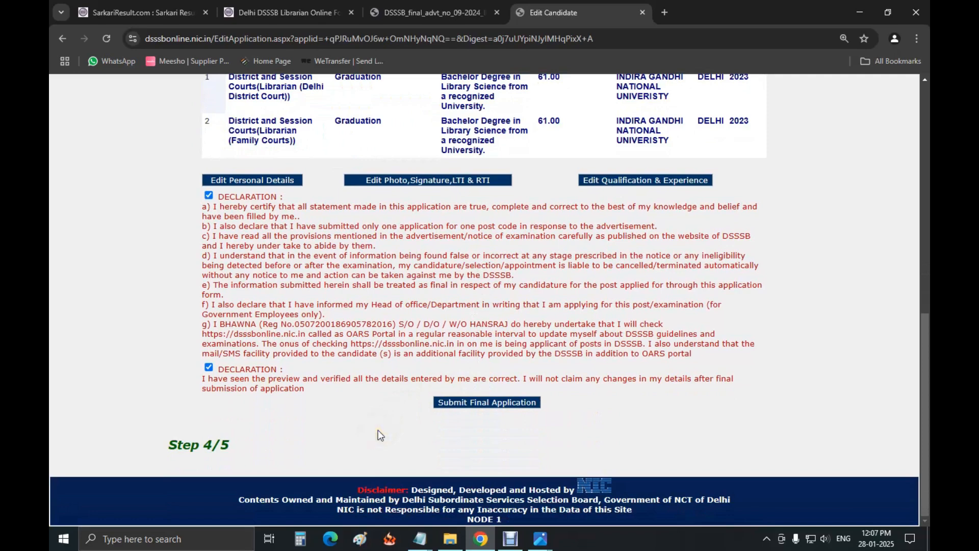
left_click(494, 401)
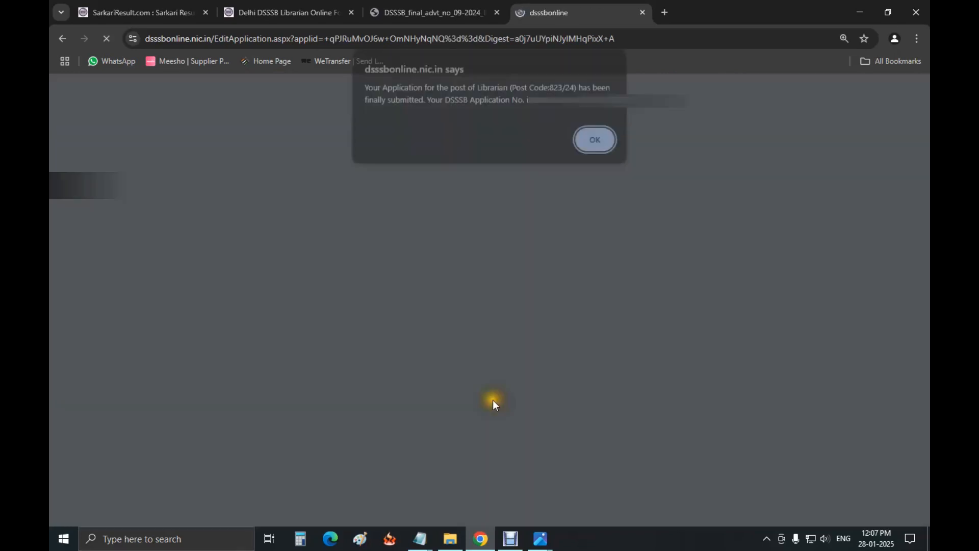
left_click(593, 139)
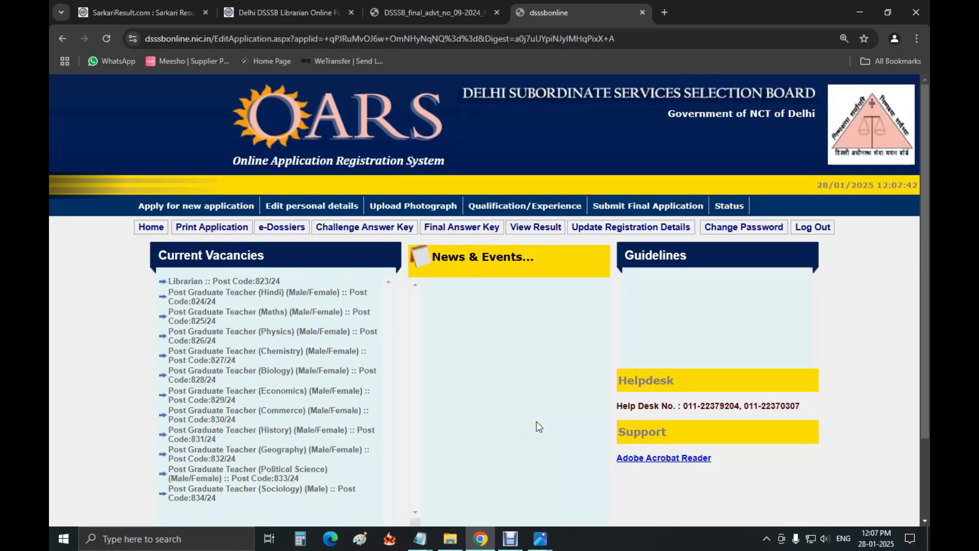
Open the printable application for Librarian Post Code 823/24 and review it
left_click(213, 228)
left_click_drag(271, 286, 370, 284)
left_click(381, 286)
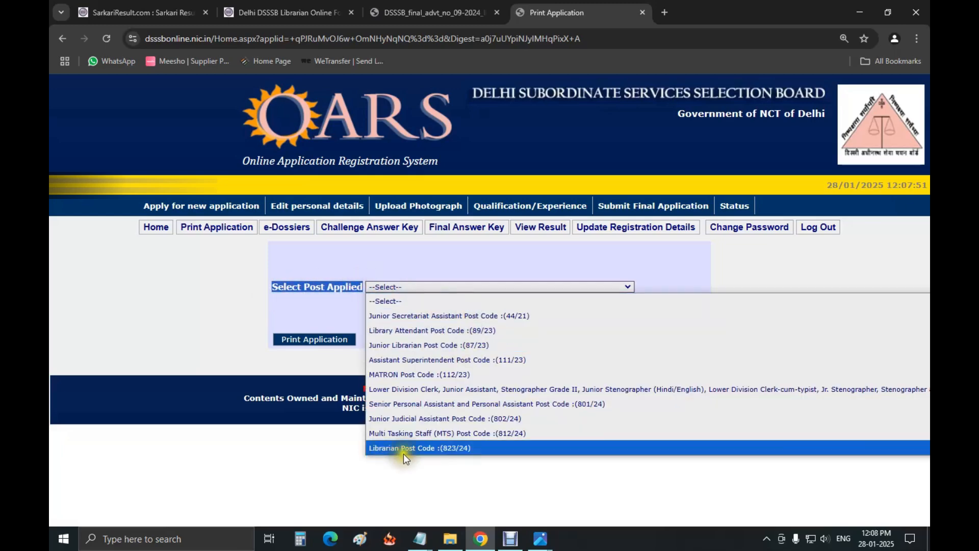
left_click(458, 448)
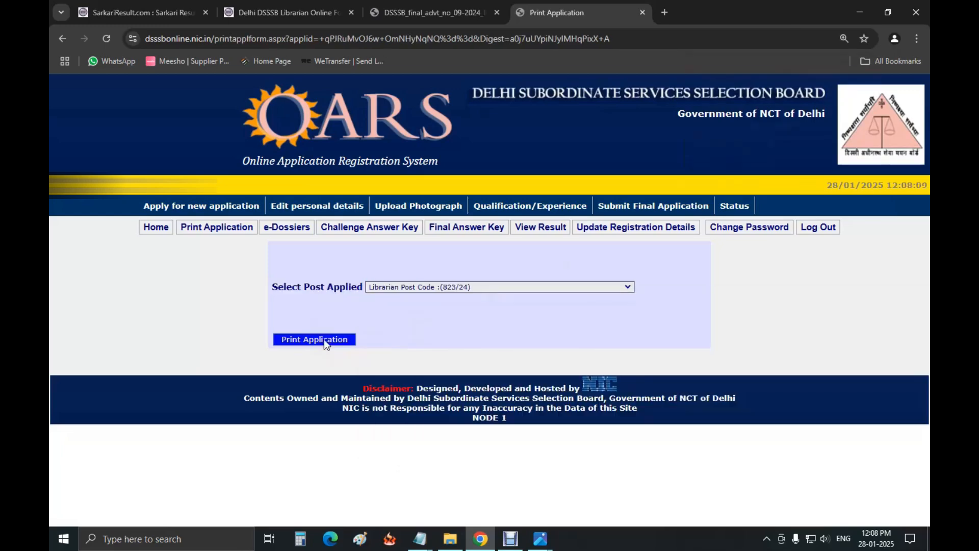
left_click(321, 340)
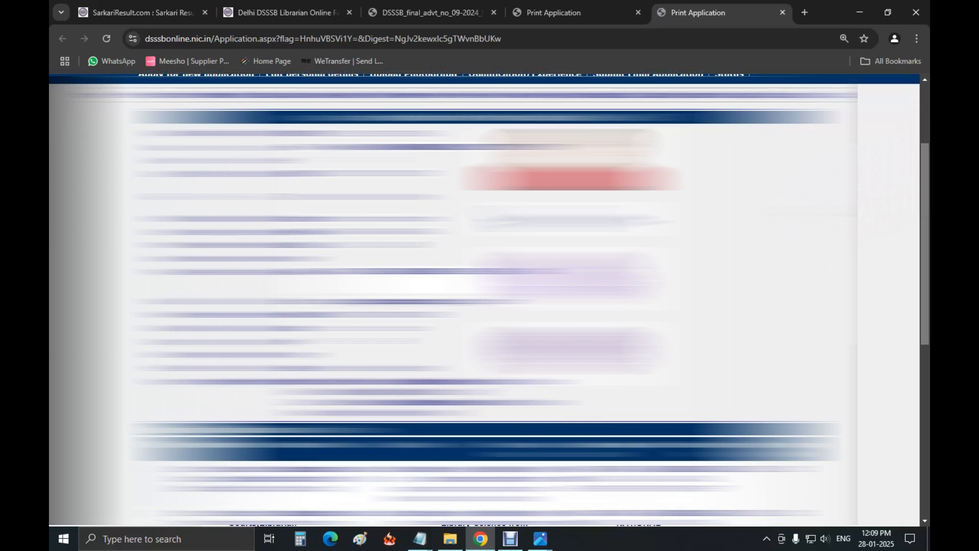
left_click_drag(925, 182, 920, 384)
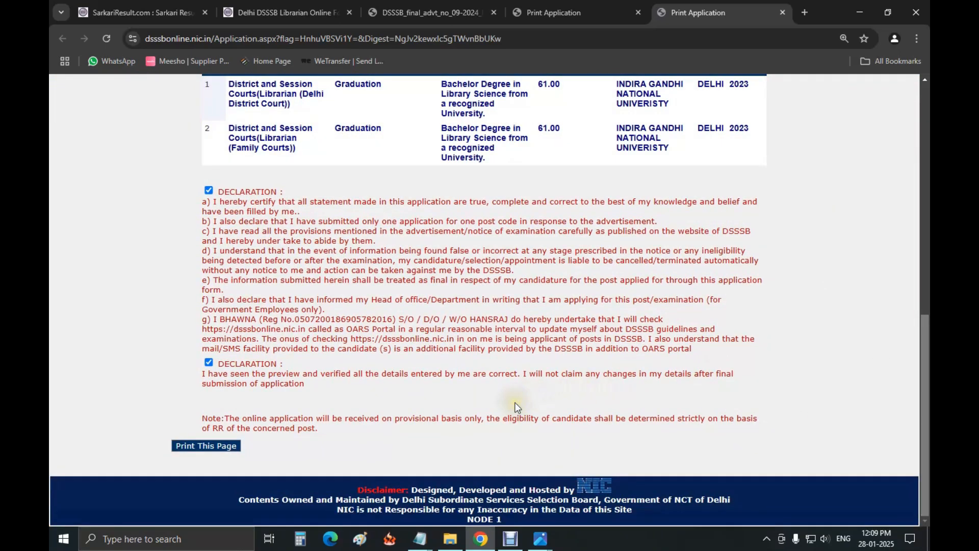
Print the application page with the destination set to Save as PDF
left_click(210, 439)
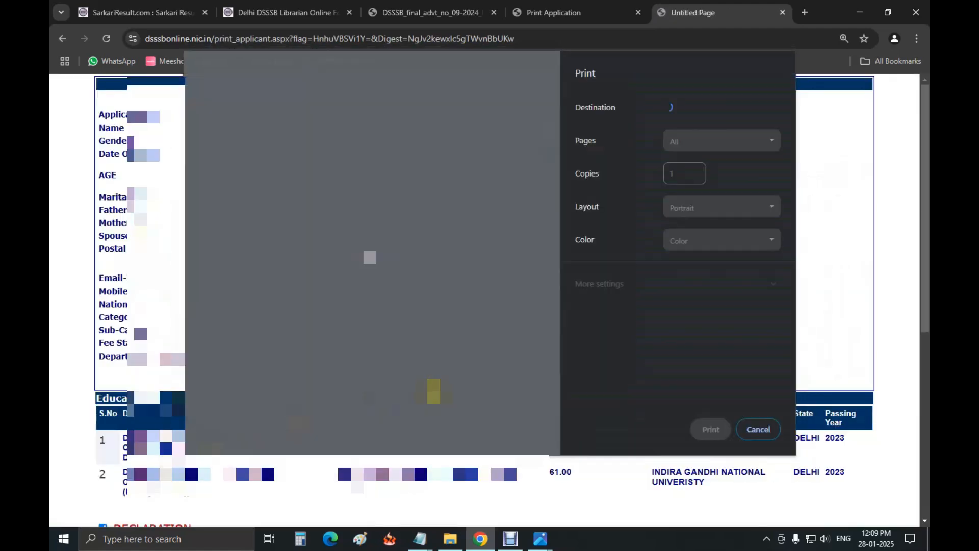
left_click(712, 110)
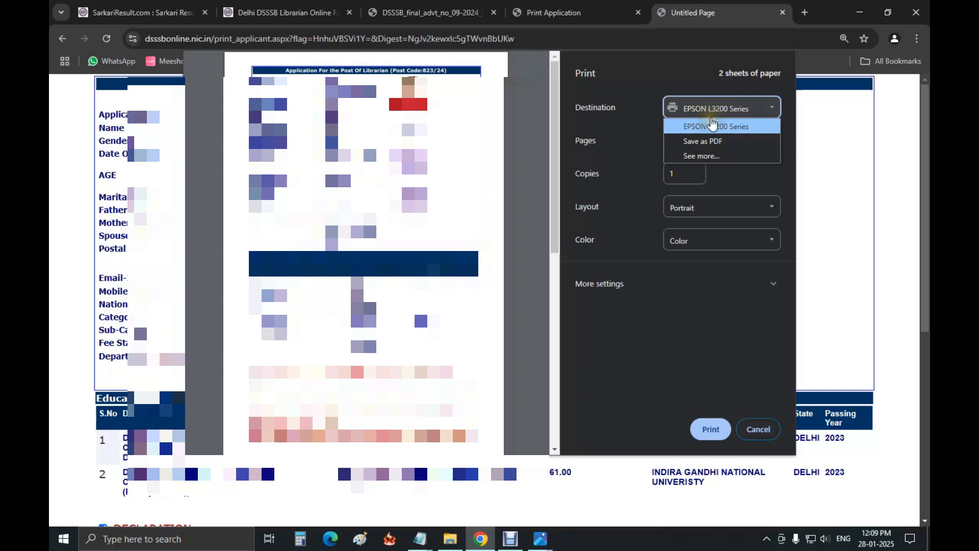
left_click(702, 142)
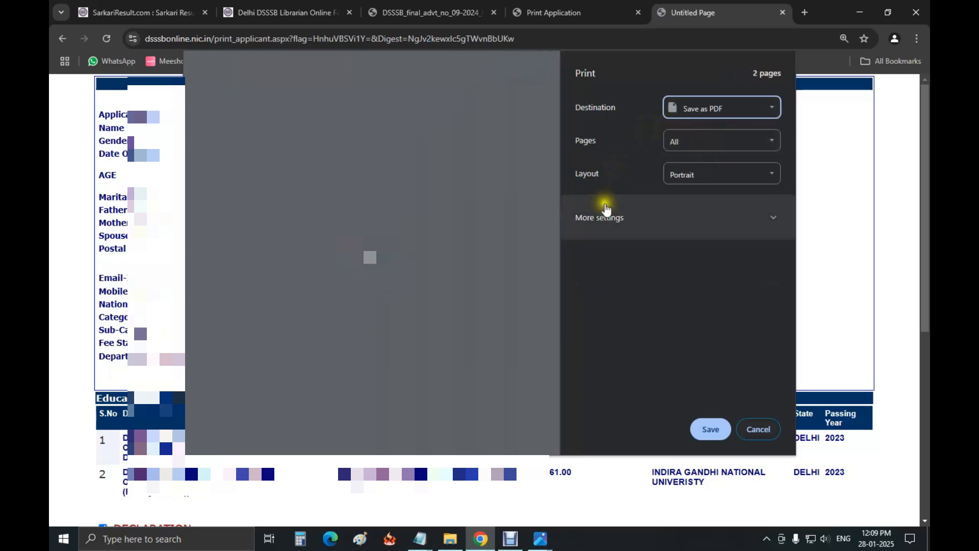